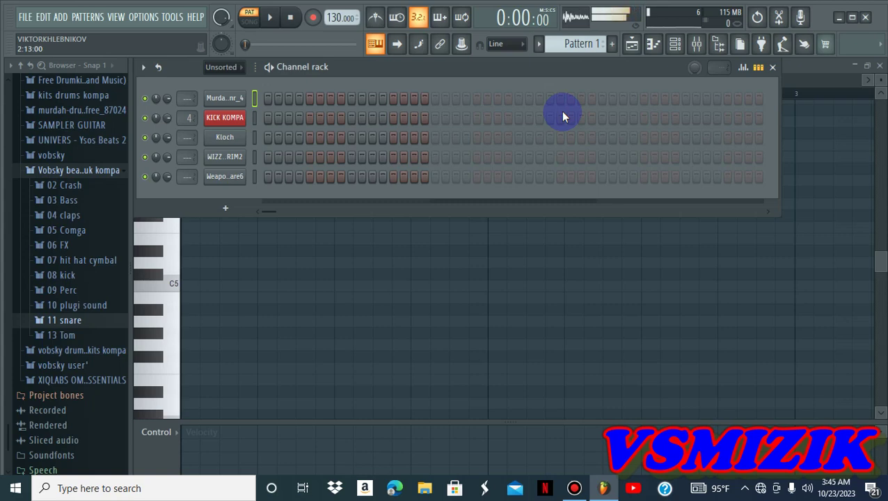
- Bring up the channel rack over the playlist and set the project tempo to 78 BPM
left_click(632, 43)
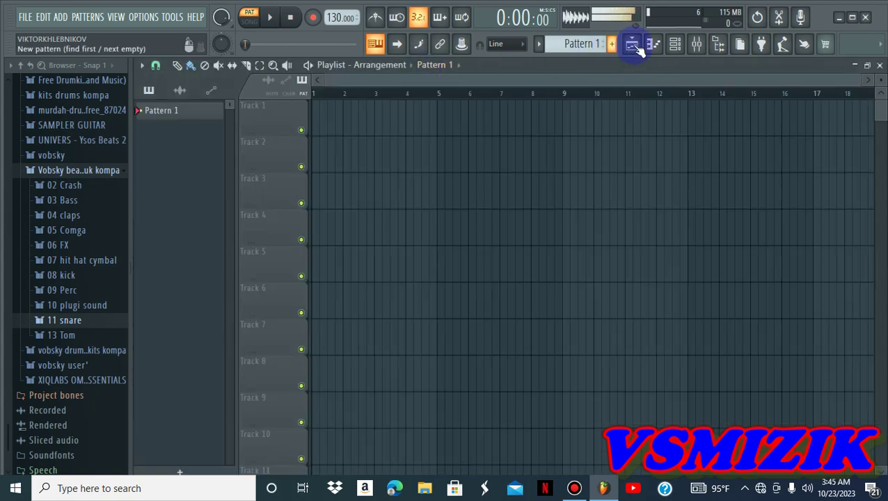
left_click(675, 44)
left_click(253, 98)
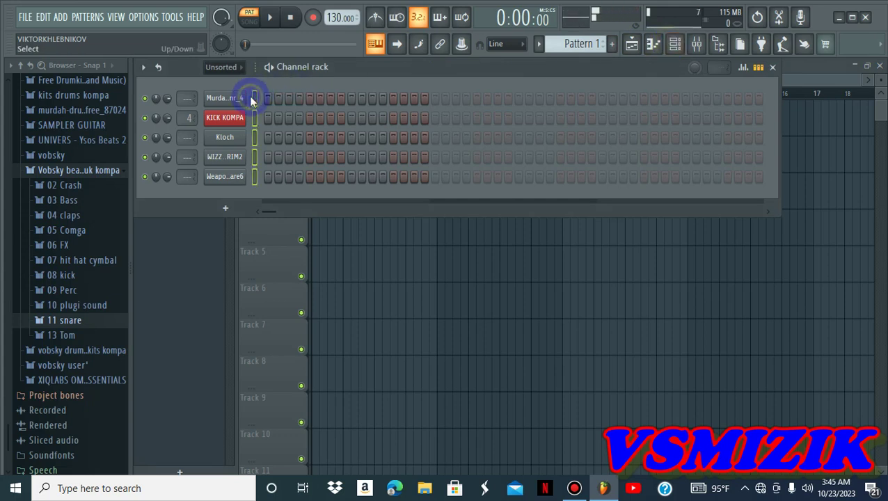
left_click(254, 98)
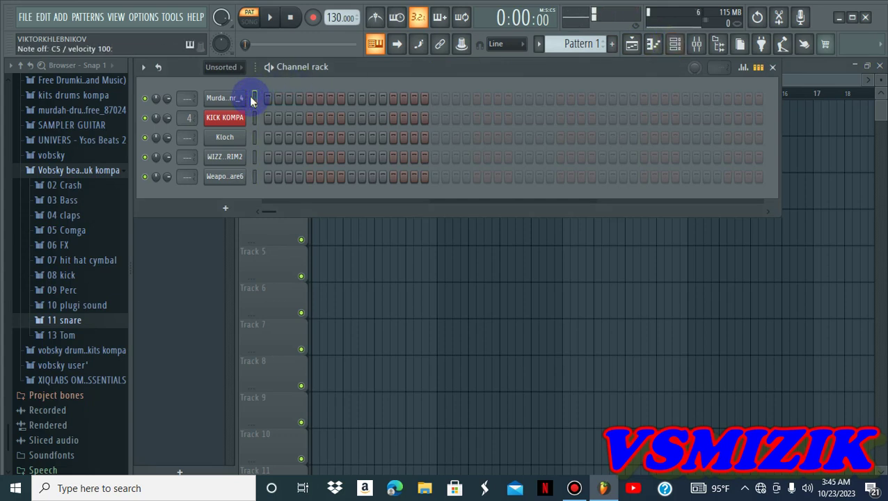
left_click(331, 18)
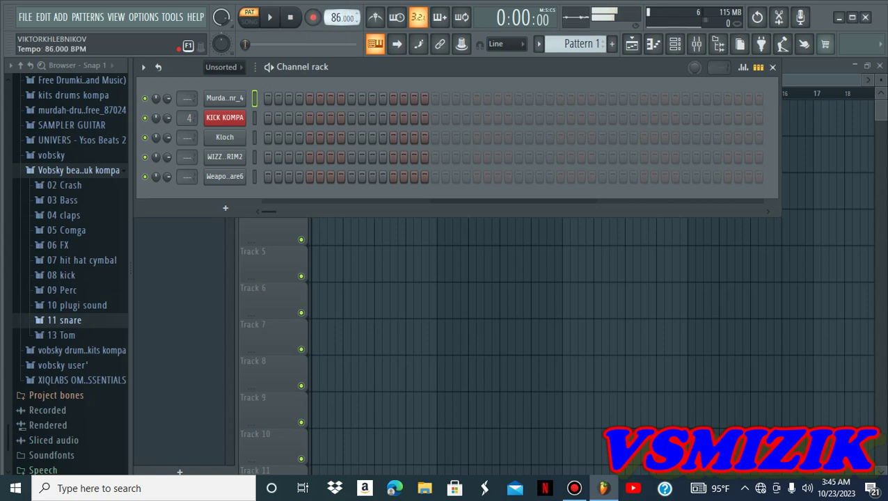
left_click_drag(332, 19, 329, 17)
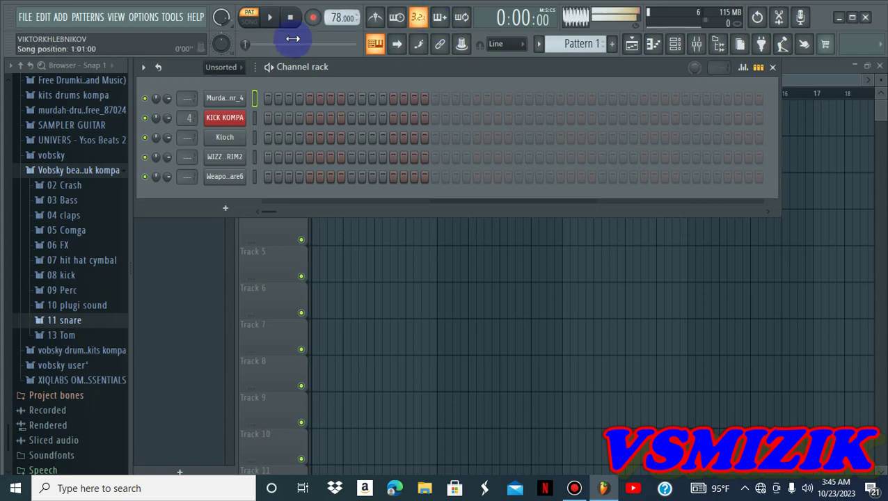
- Open the Murdah_Snr_4 channel's piano roll and place C5 notes on steps 1, 4 and 8 of bar 1
right_click(236, 106)
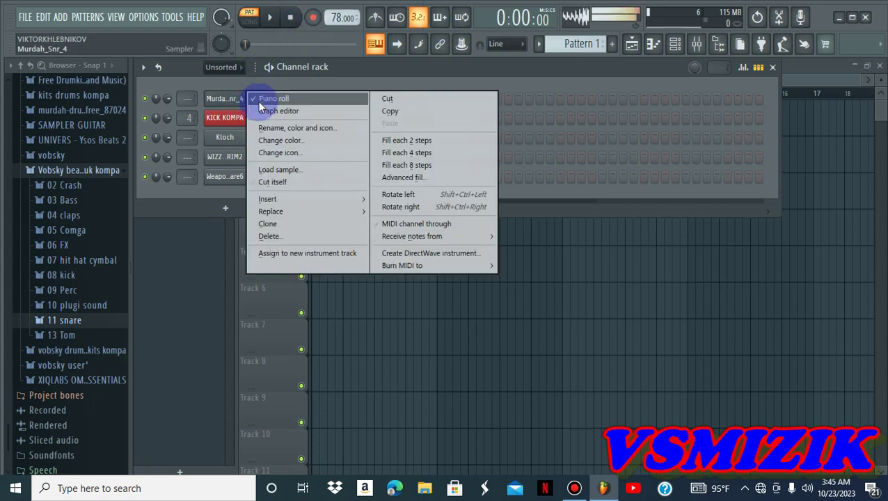
left_click(256, 100)
right_click(229, 99)
left_click(280, 97)
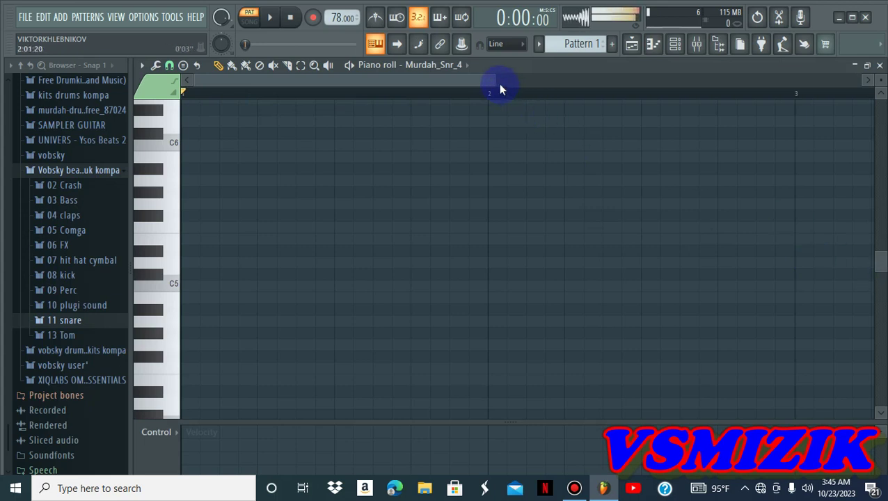
left_click_drag(500, 89, 516, 102)
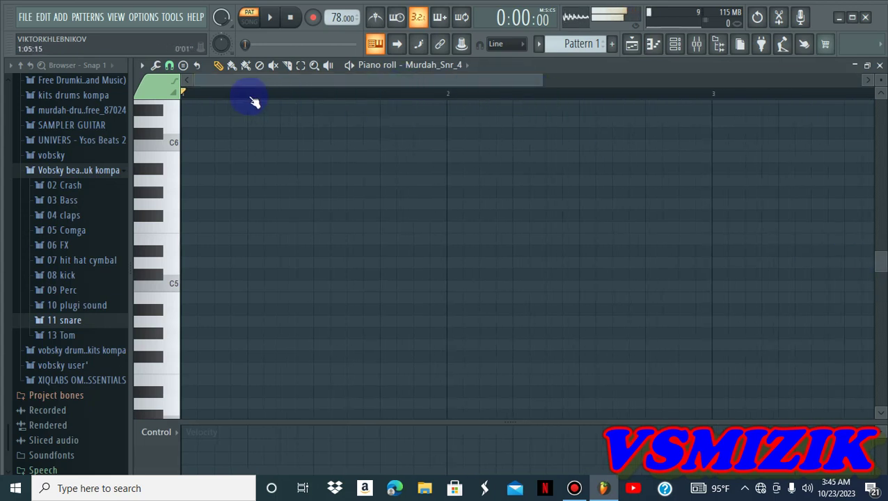
left_click(192, 288)
left_click(234, 291)
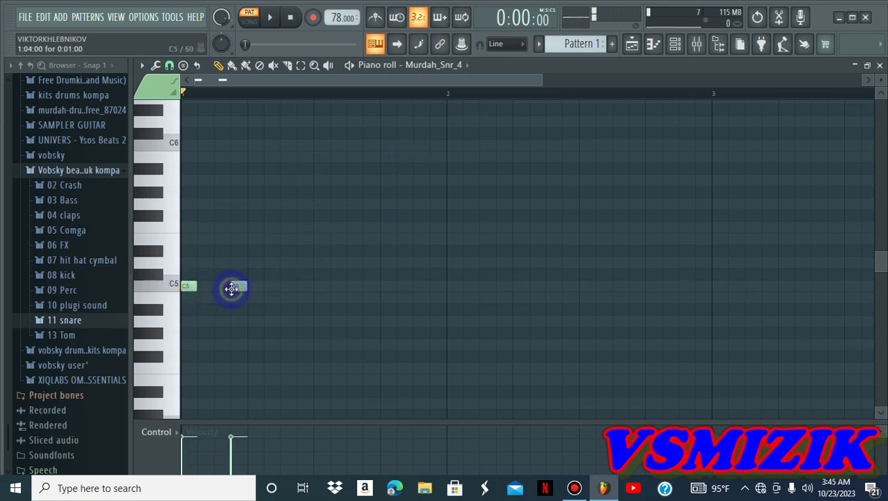
left_click(299, 292)
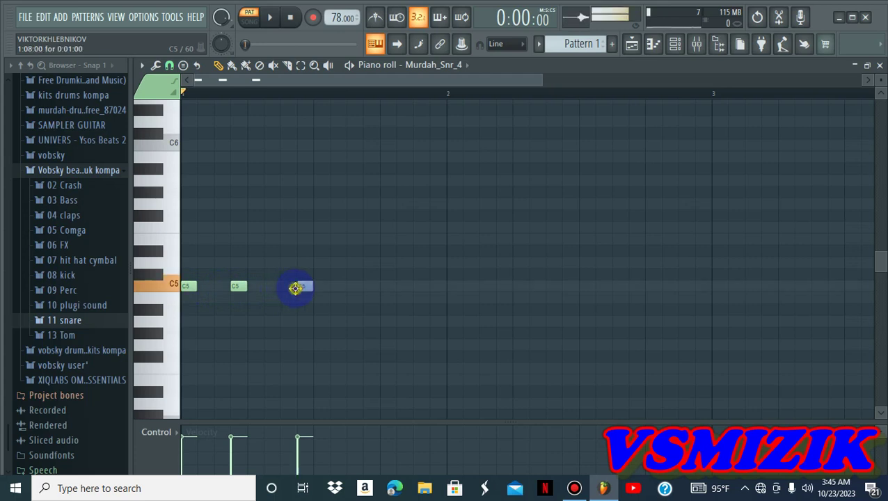
- During playback, move the third snare note to step 7 and add a fourth C5 note on step 11
key("space")
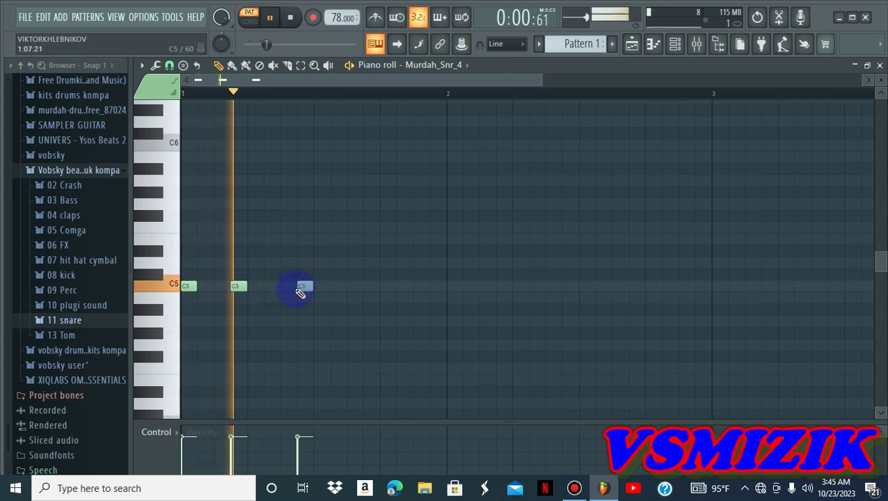
left_click_drag(302, 286, 294, 289)
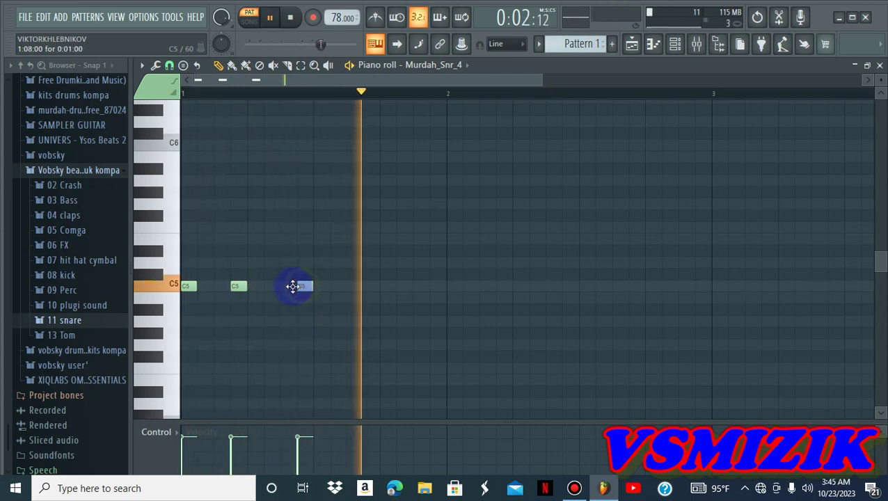
left_click(351, 287)
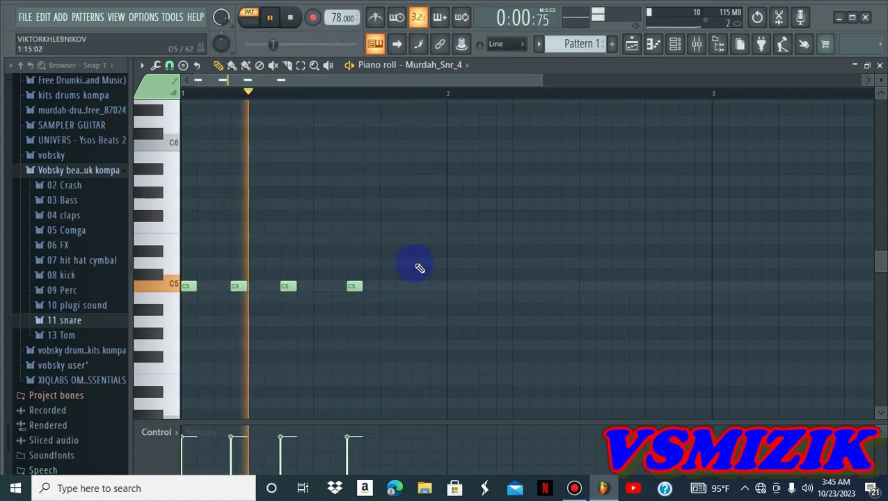
- Stop playback, select bar 1 of the snare part and duplicate it six times through bar 7, then clear the selection
left_click(301, 66)
key("space")
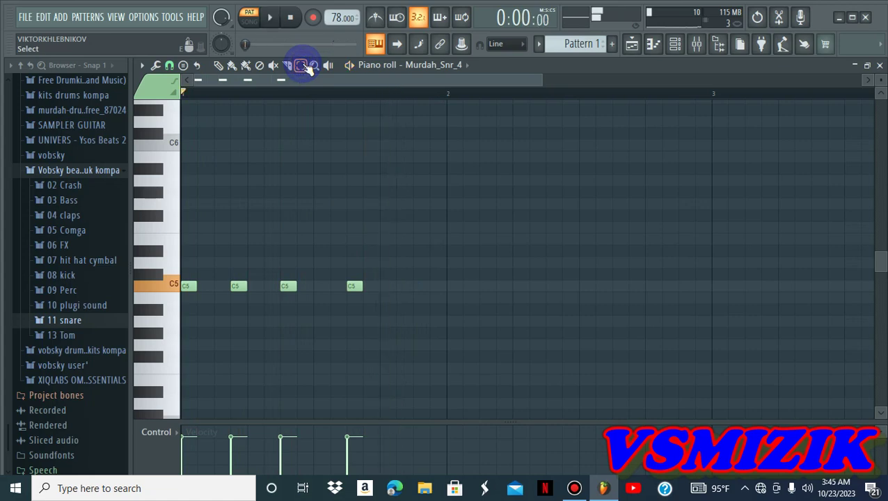
left_click_drag(447, 95, 180, 138)
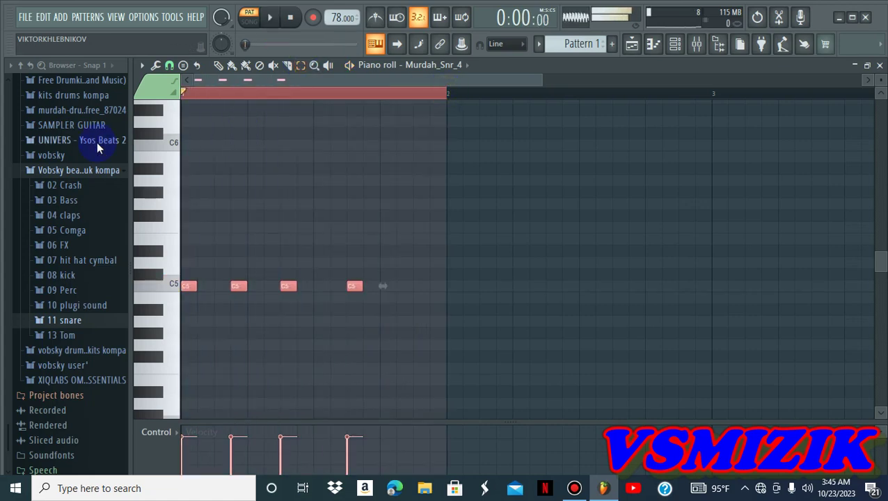
key("ctrl+b")
key("ctrl+b")
key("ctrl+b")
key("ctrl+b")
key("ctrl+b")
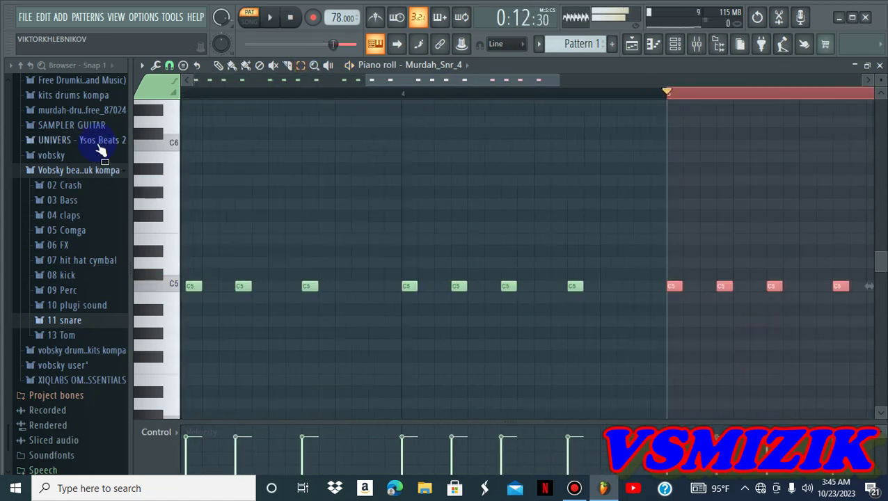
key("ctrl+b")
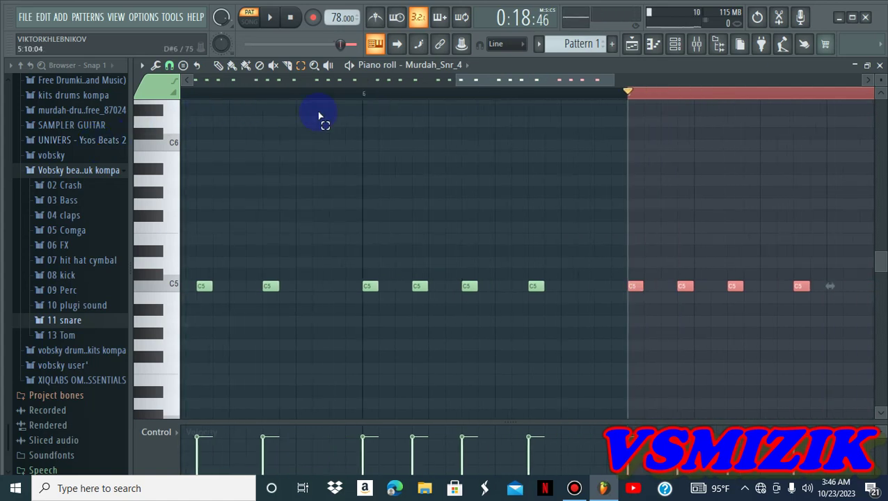
left_click_drag(613, 79, 716, 111)
right_click(337, 96)
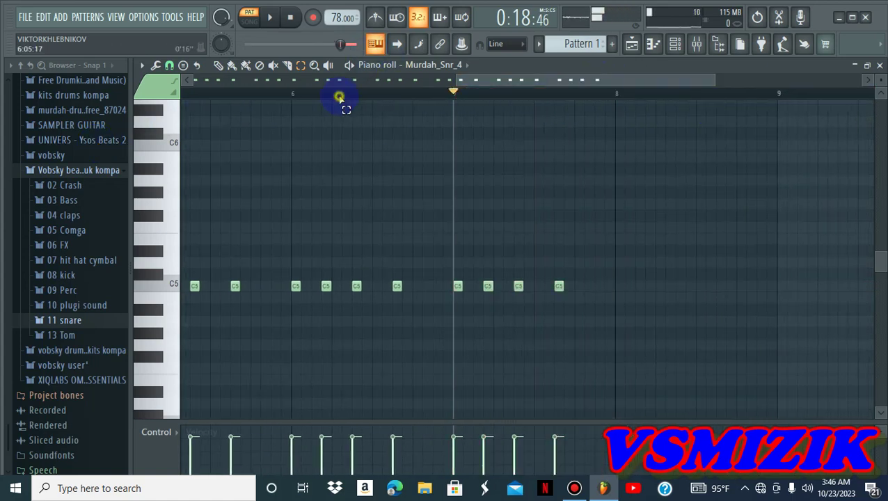
left_click(217, 65)
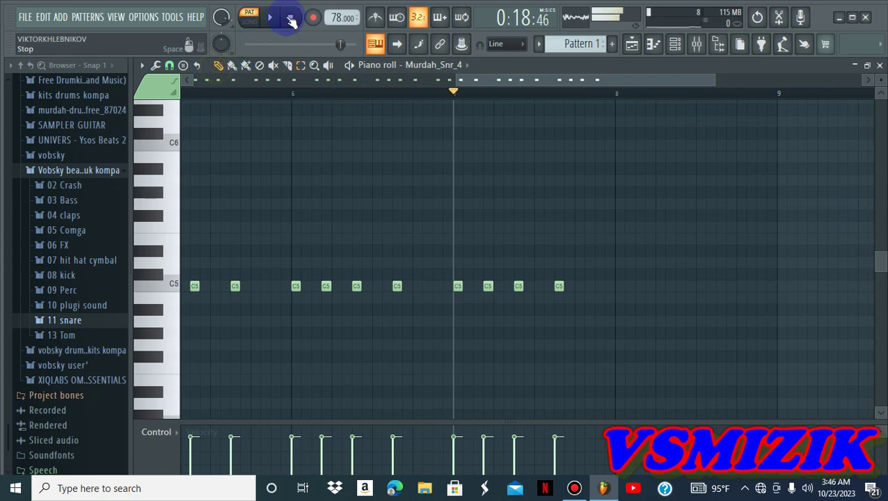
- Play back the snare pattern with the channel rack displayed
left_click(270, 18)
left_click(675, 44)
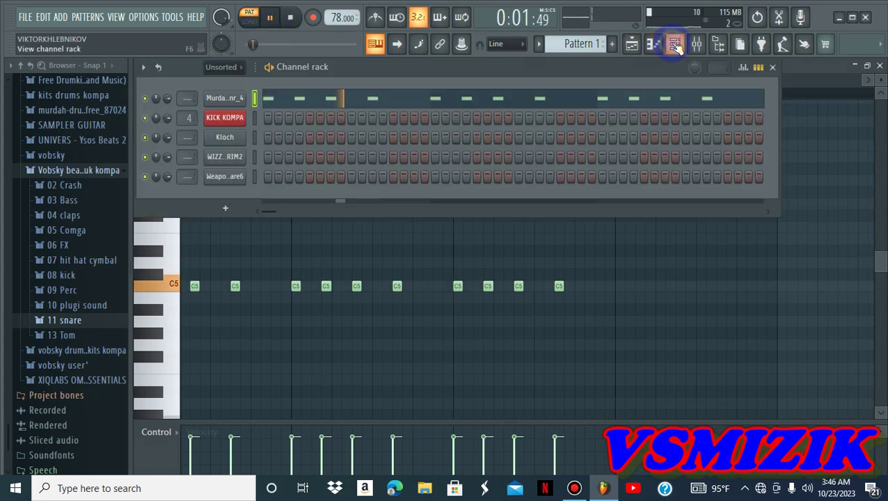
left_click(290, 18)
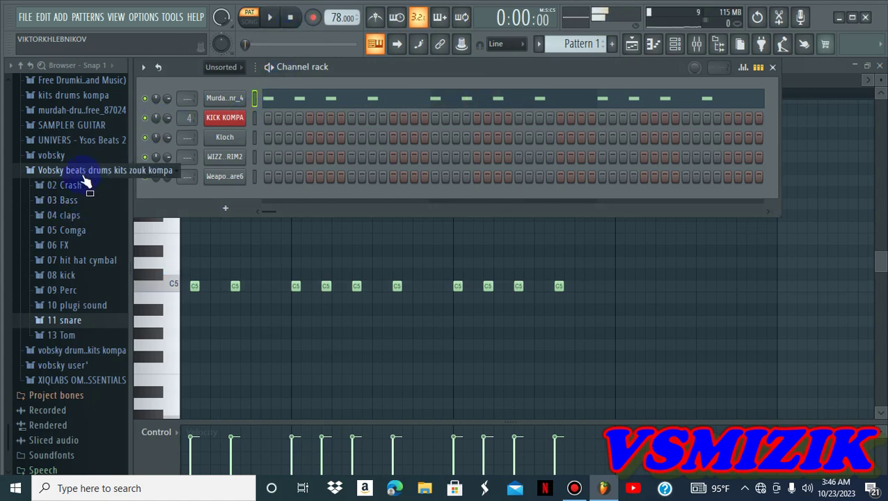
- Add the hihatf_1 sample from the kits drums kompa Hi Hats folder as a channel below Murdah_Snr_4 and enable its step 3
left_click(31, 174)
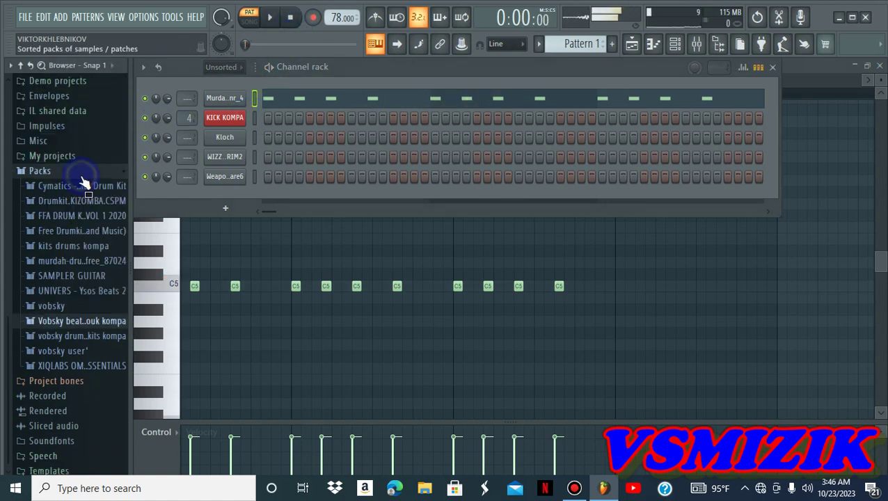
left_click(89, 248)
left_click(73, 291)
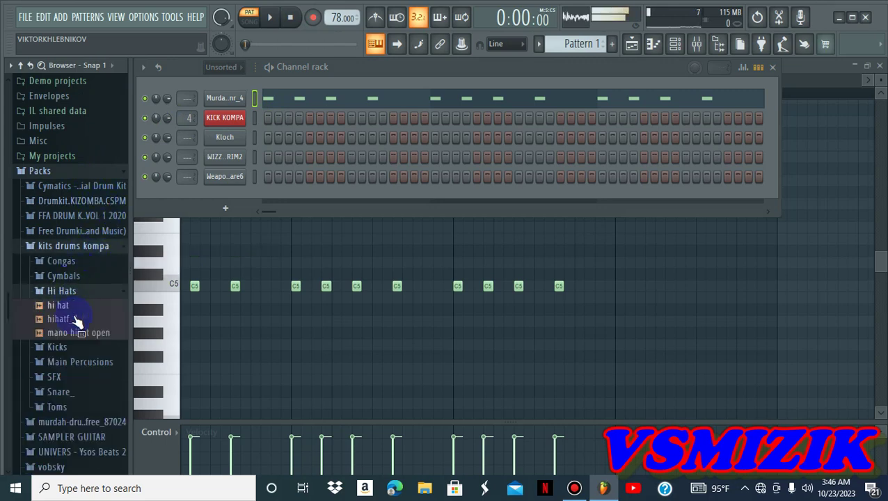
left_click_drag(69, 319, 248, 114)
key("space")
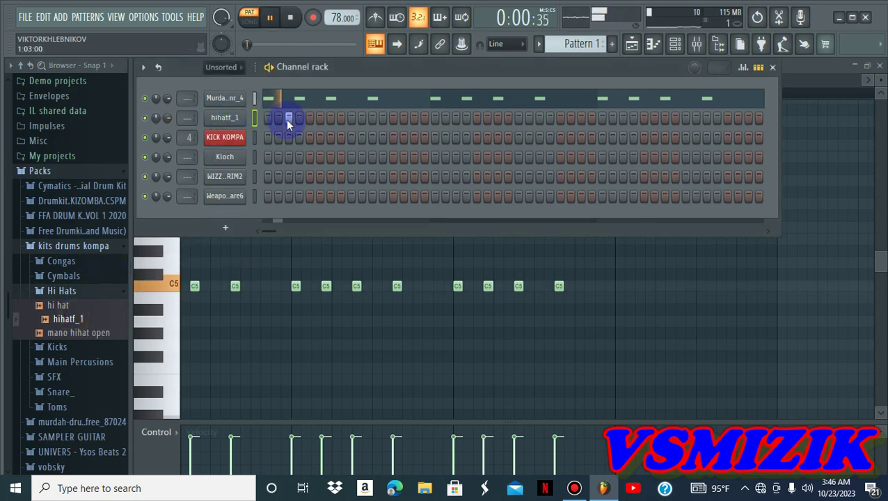
- Lower the volume of the hihatf_1 channel in its sampler settings and close them
left_click(240, 118)
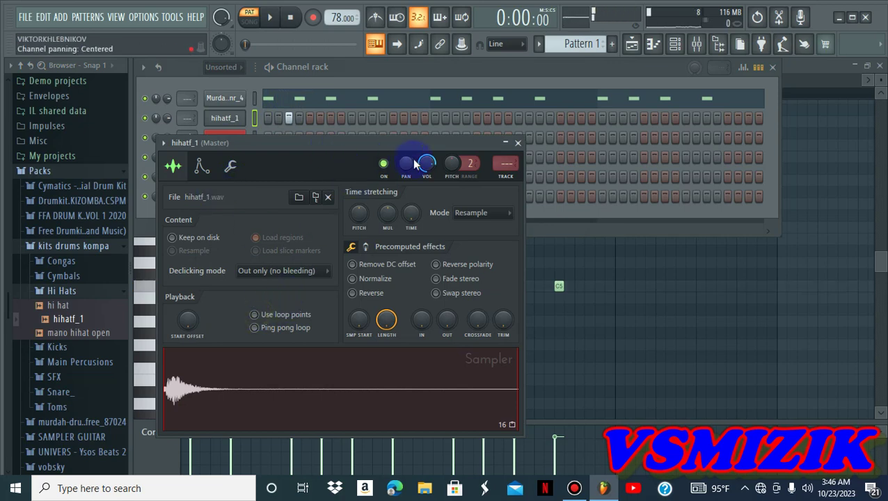
left_click_drag(425, 164, 424, 167)
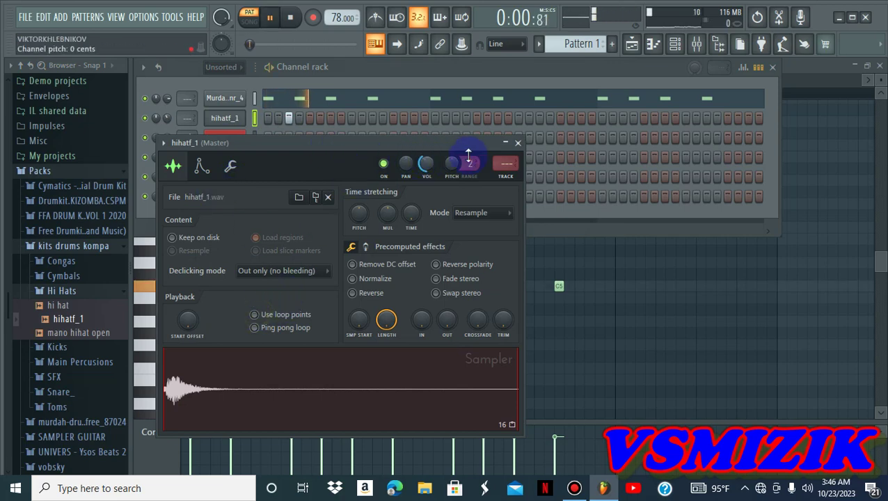
left_click(518, 143)
- Enable step 12 of the hihatf_1 channel and play the pattern to hear it
key("space")
key("space")
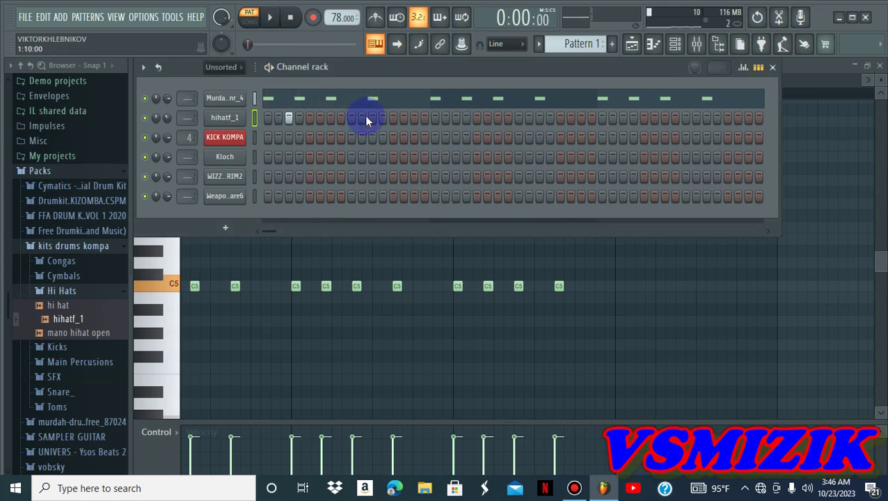
left_click(382, 118)
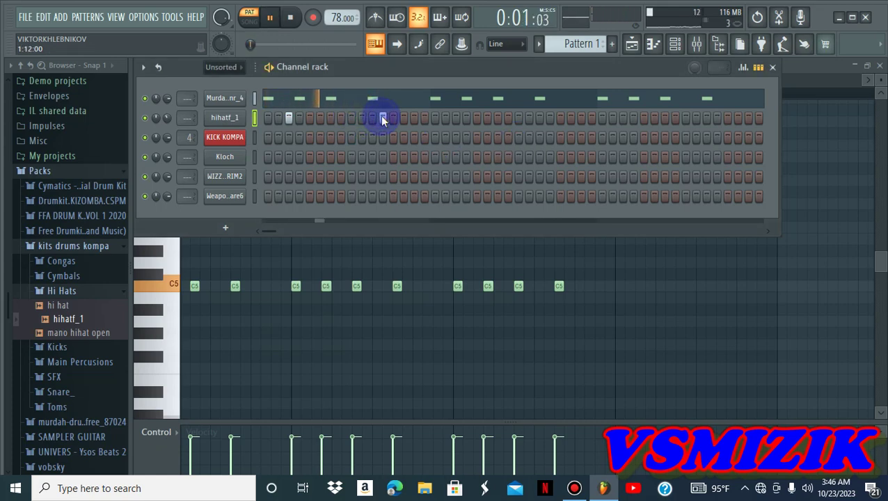
key("space")
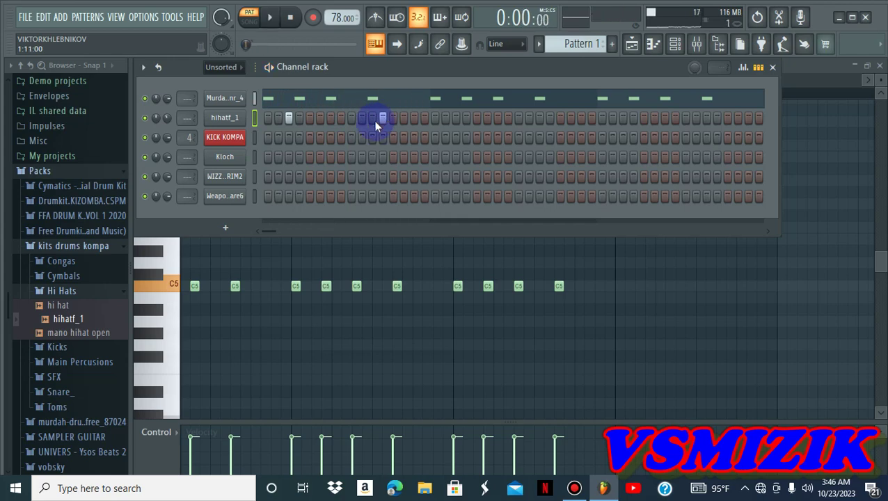
- In the hihatf_1 piano roll, select bar 1 and duplicate its notes through bar 8, then play the pattern
right_click(240, 118)
left_click(275, 118)
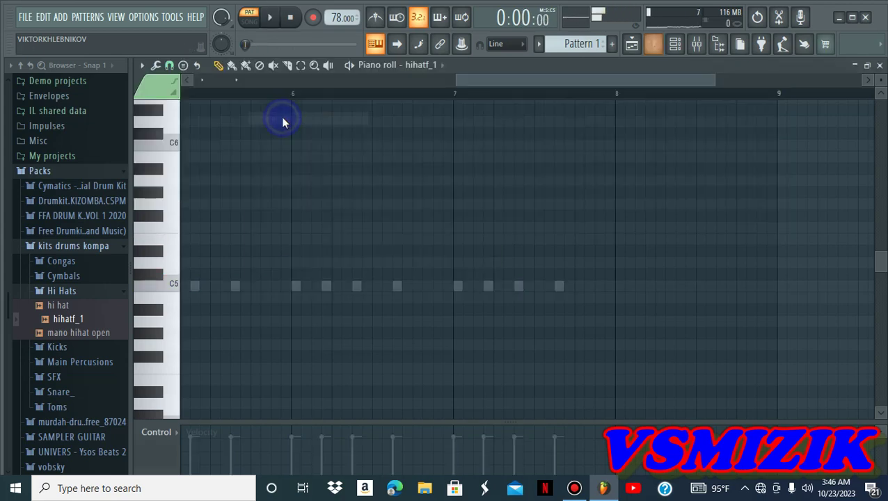
left_click_drag(470, 82, 78, 96)
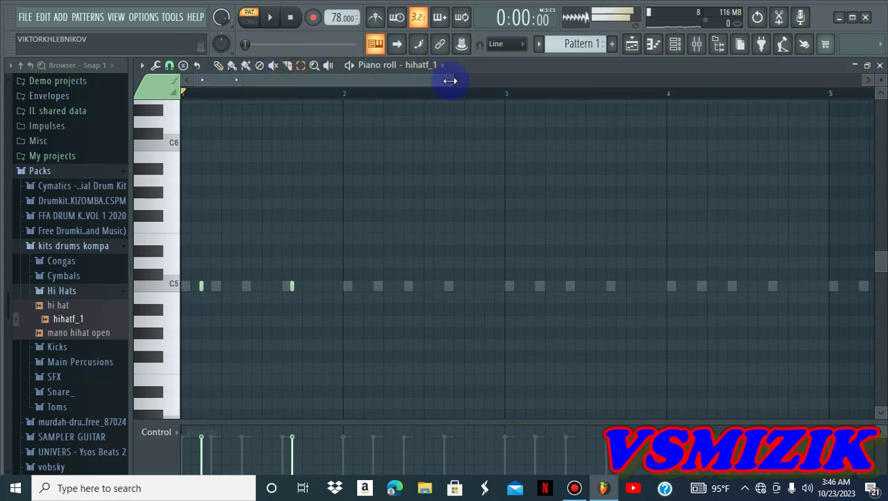
left_click_drag(451, 81, 626, 82)
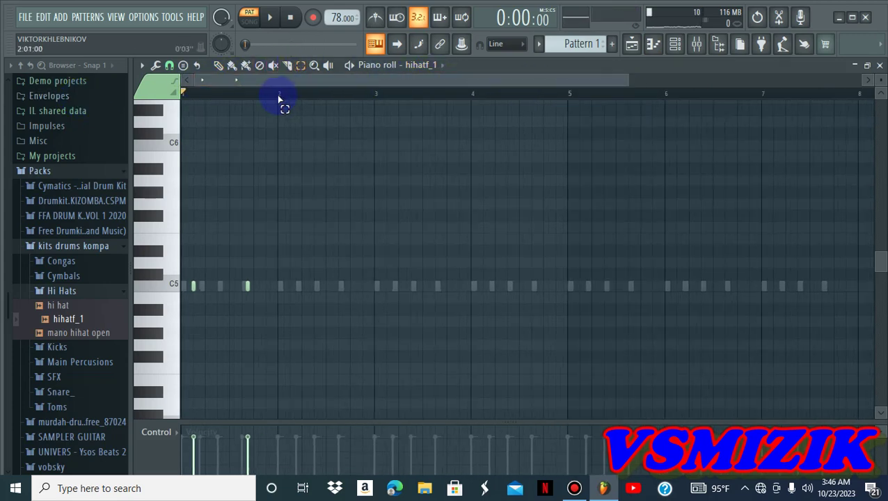
left_click_drag(279, 98, 127, 131)
key("space")
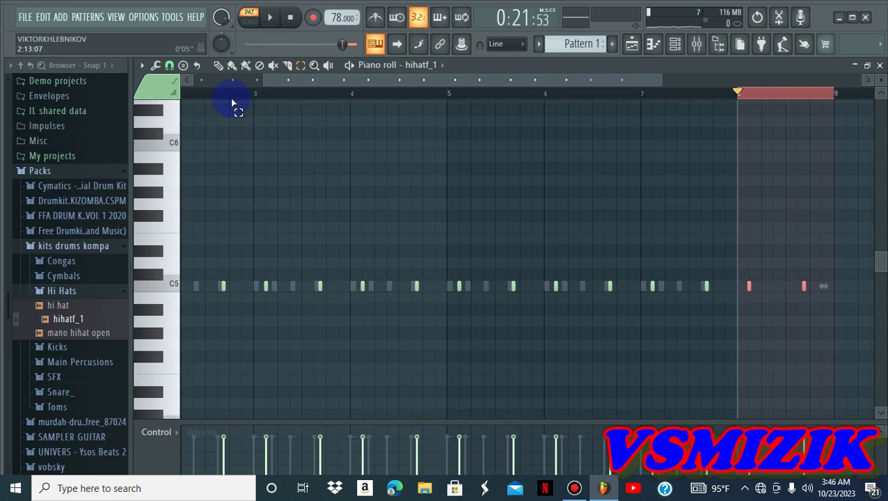
left_click(289, 16)
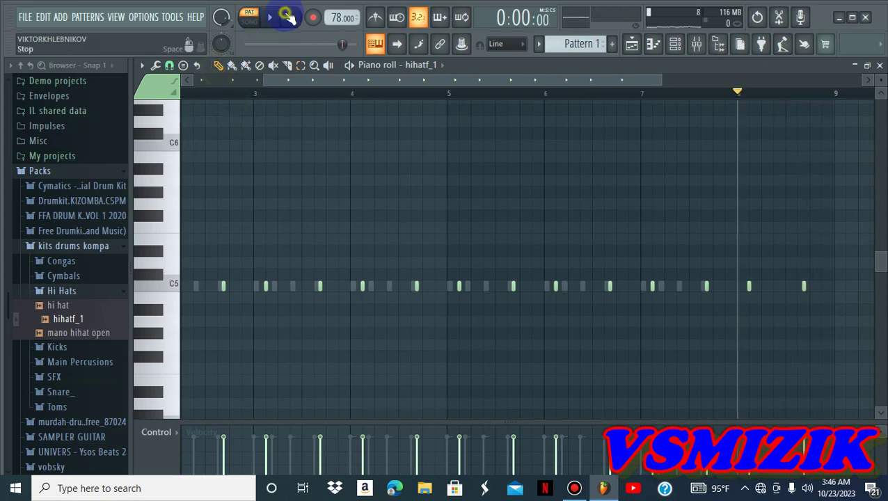
left_click(271, 17)
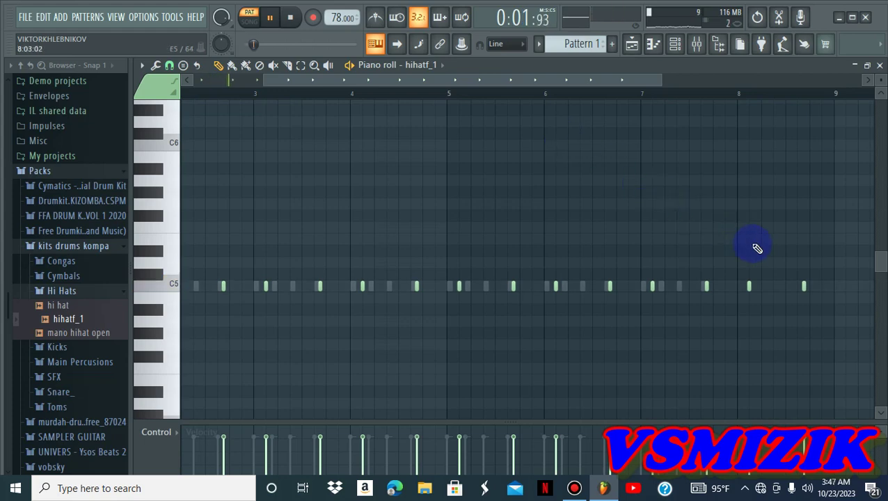
- In the Murdah_Snr_4 piano roll, select bar 7 and duplicate its notes into bar 8, then clear the selection
left_click(674, 44)
left_click(579, 95)
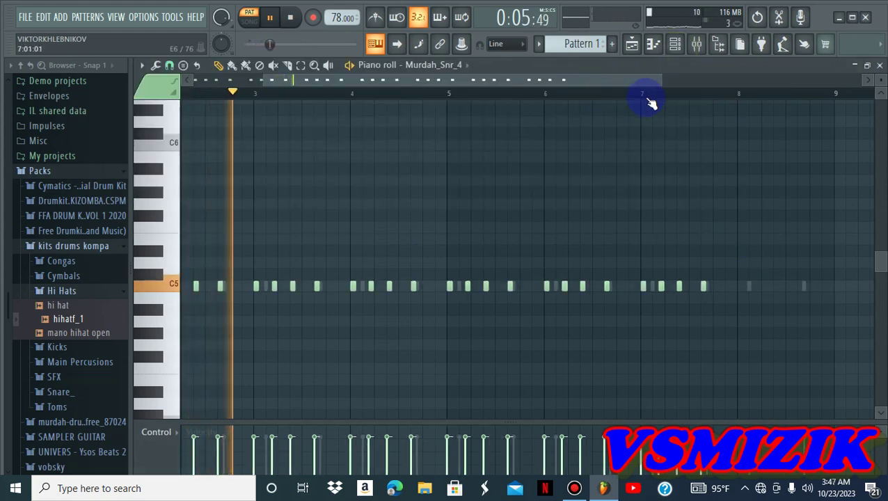
key("space")
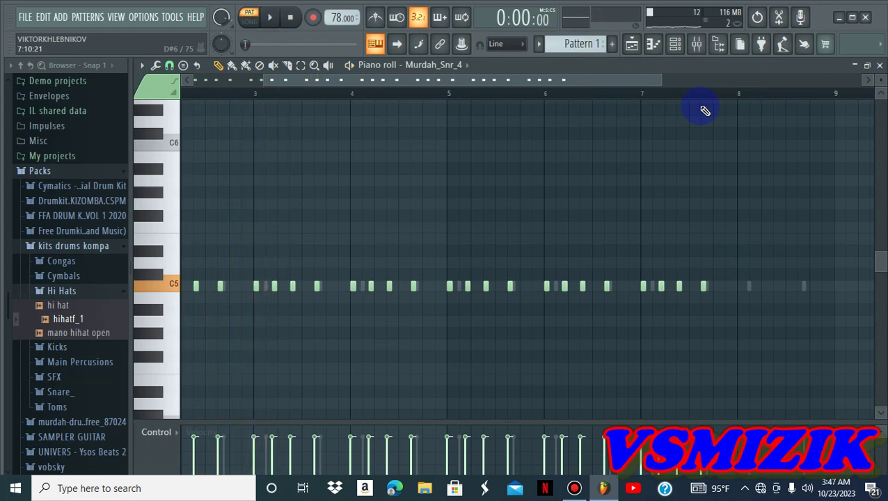
left_click(301, 65)
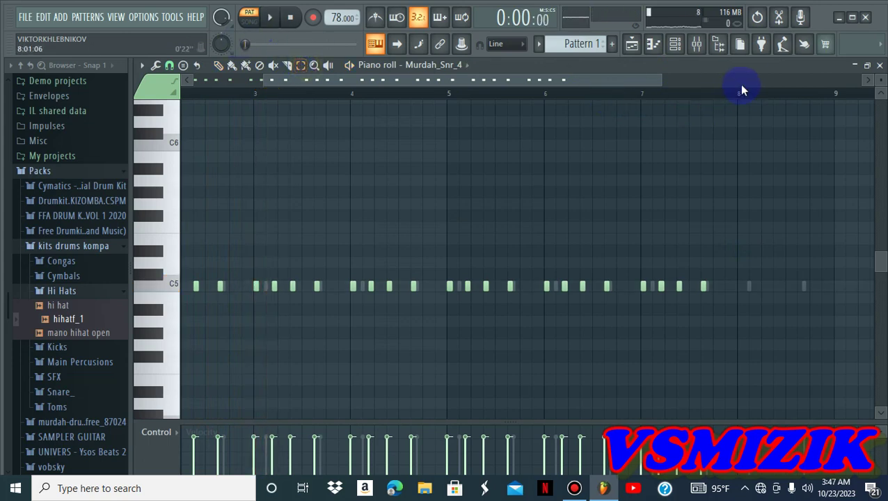
left_click_drag(737, 97, 642, 93)
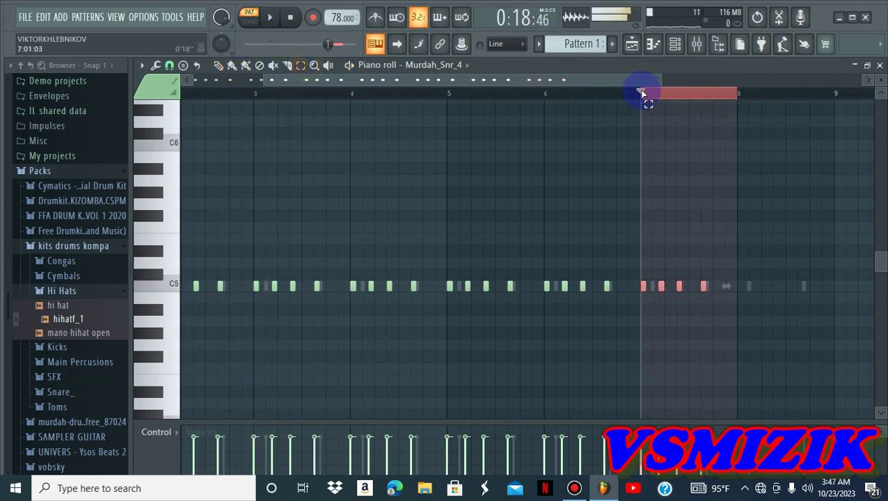
key("ctrl+b")
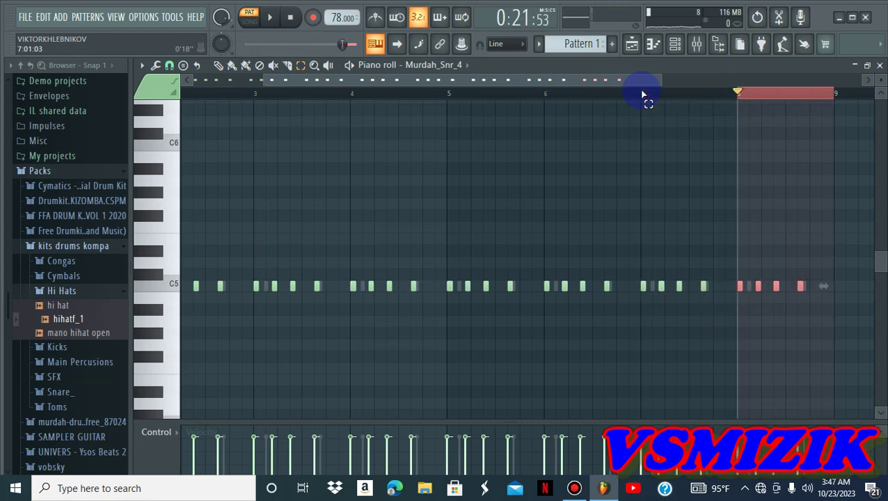
left_click(240, 92)
left_click(291, 17)
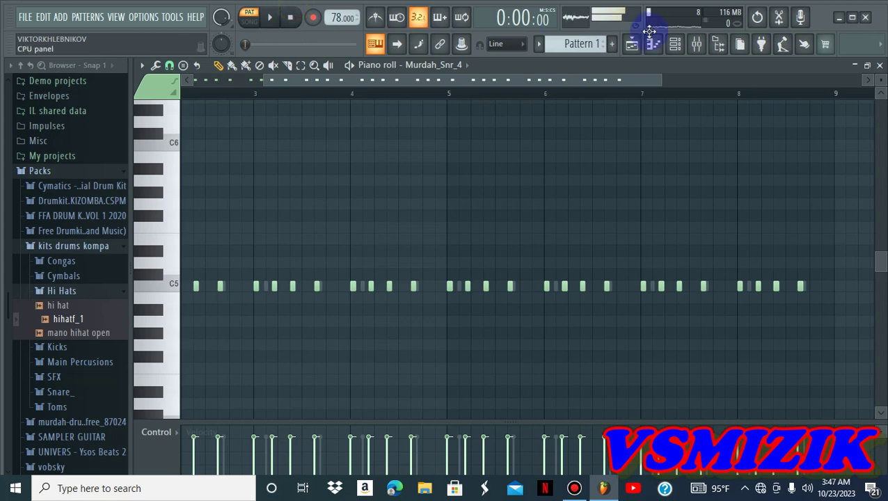
- Fill every fourth step of the KICK KOMPA channel in the channel rack
left_click(653, 43)
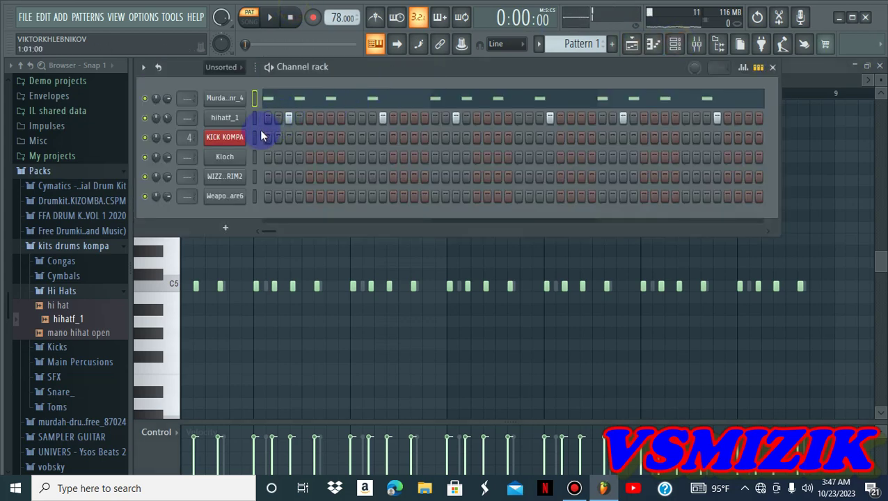
right_click(235, 138)
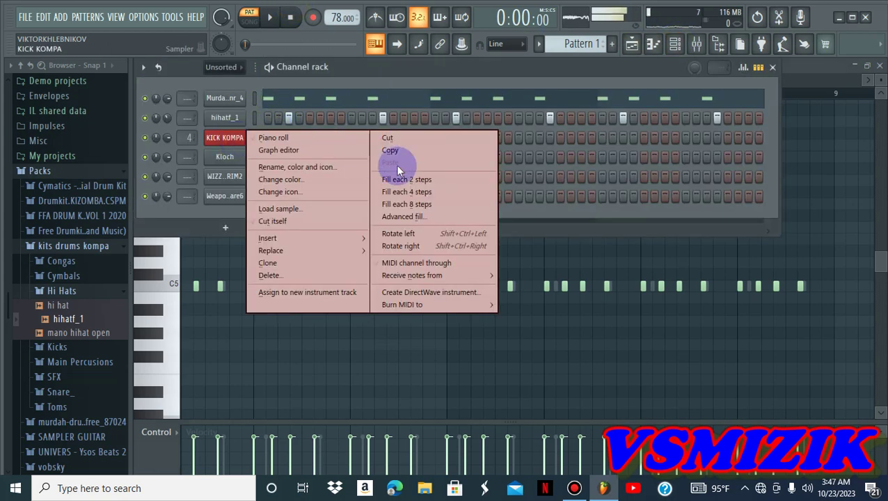
left_click(229, 138)
left_click(234, 141)
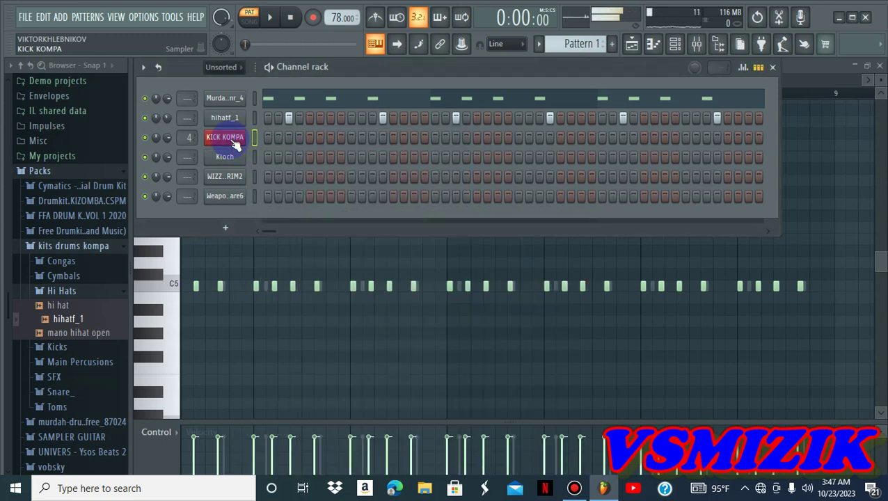
right_click(231, 140)
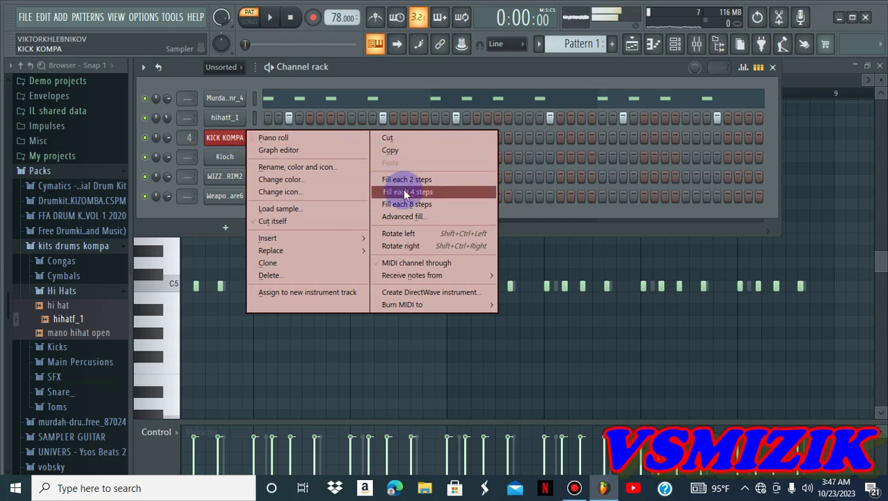
left_click(407, 192)
- Toggle Normalize in the KICK KOMPA sampler settings, close them and play the pattern to hear it
left_click(224, 137)
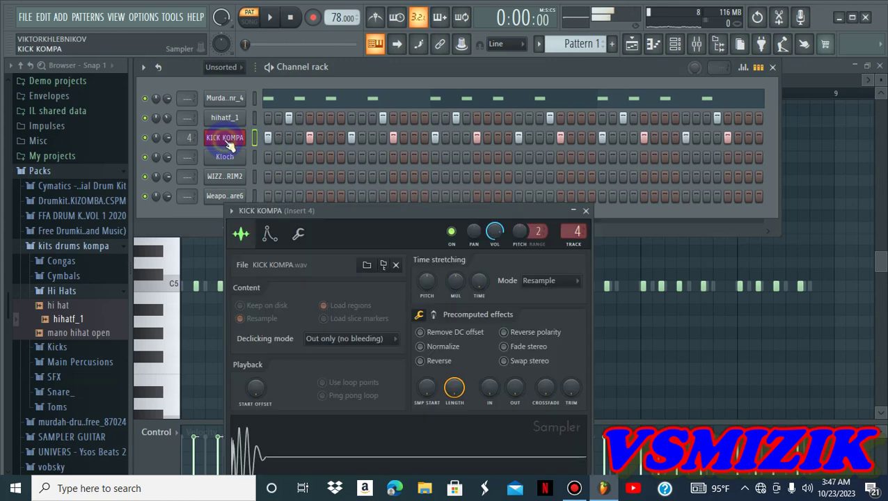
left_click(426, 344)
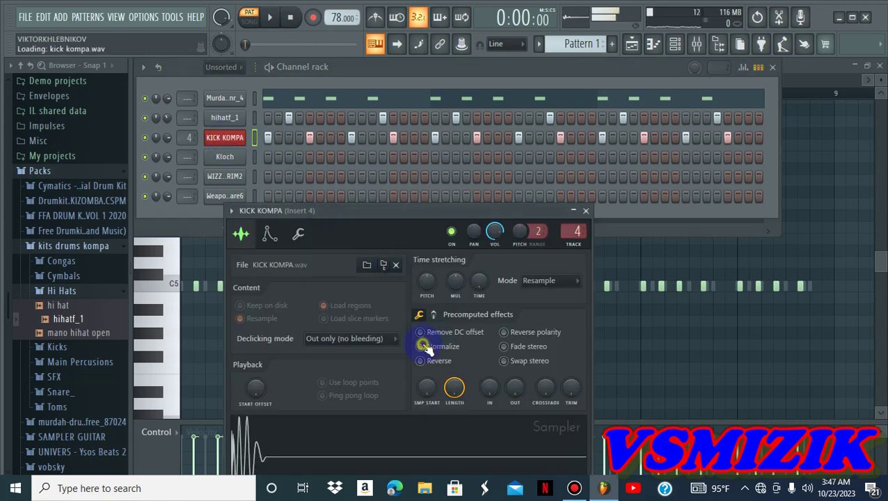
left_click(584, 211)
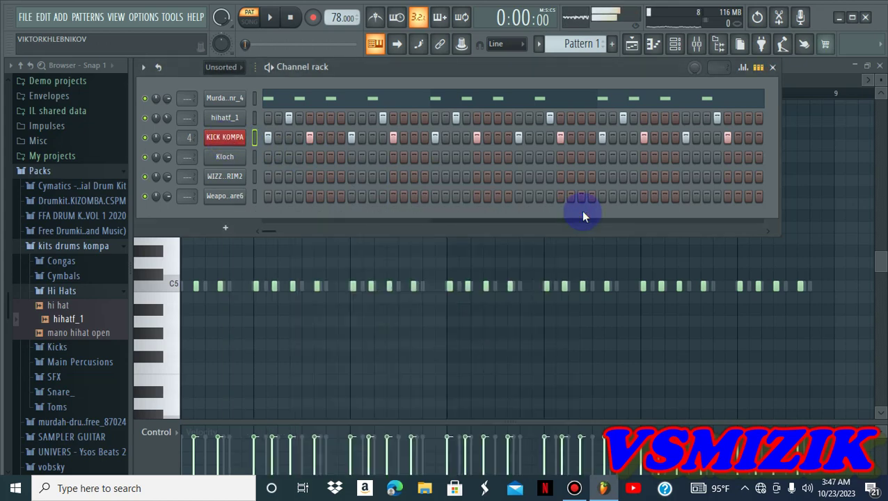
key("space")
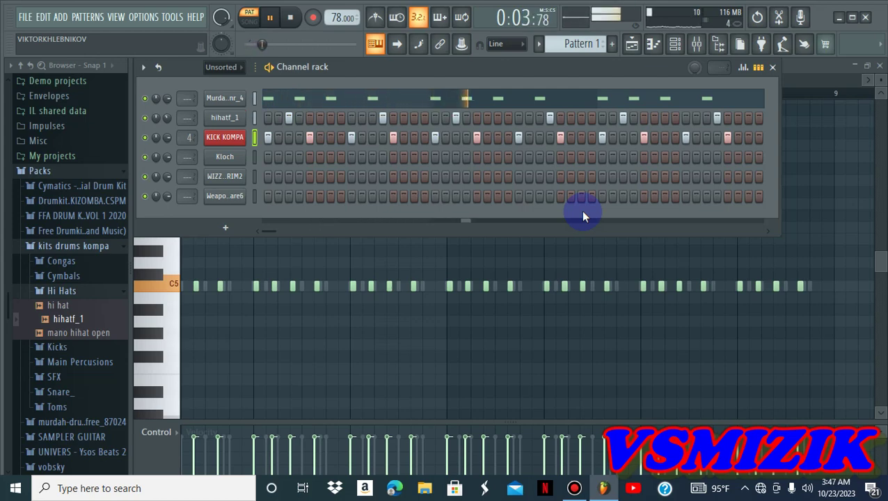
key("space")
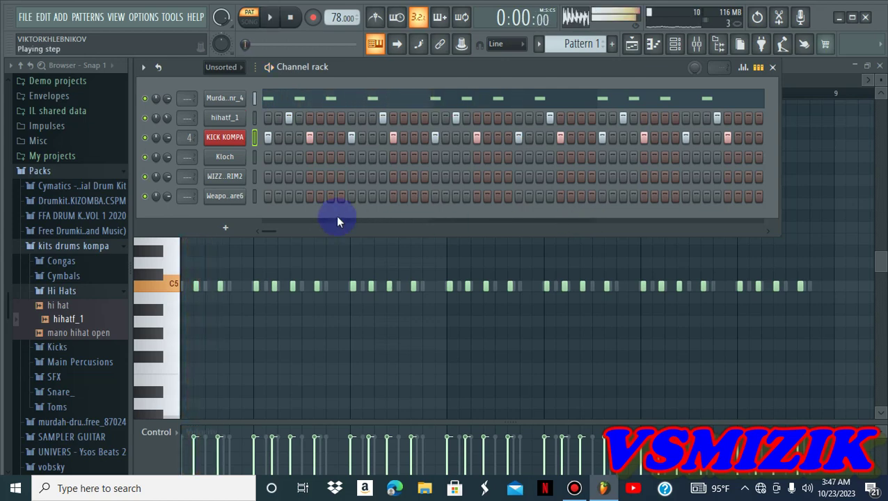
- Enable steps 1, 4, 9 and 12 of the Kloch channel and play the pattern
left_click(254, 157)
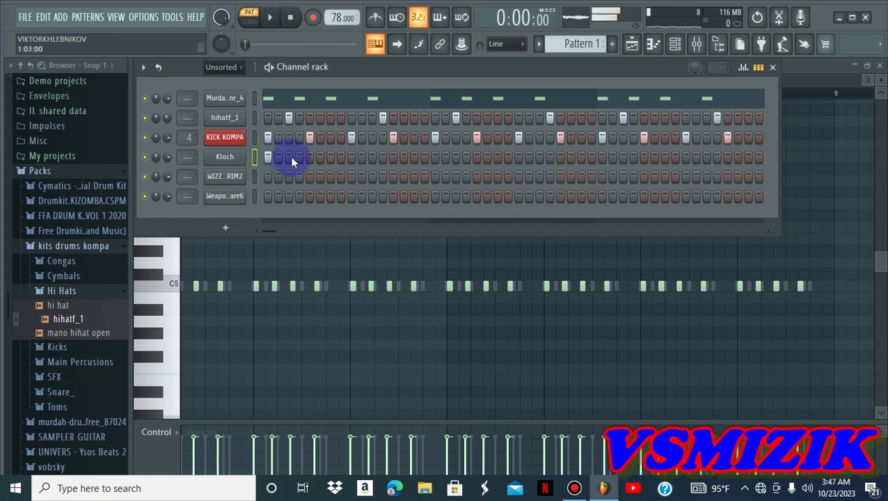
key("space")
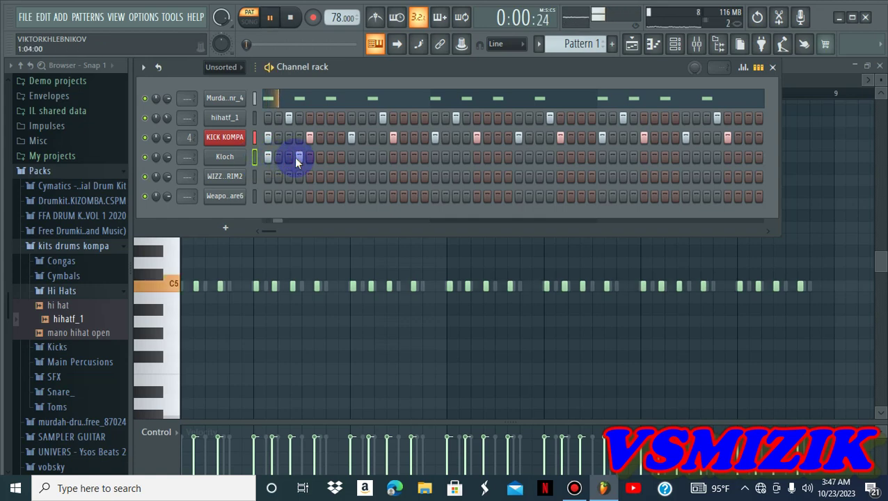
left_click(351, 157)
key("space")
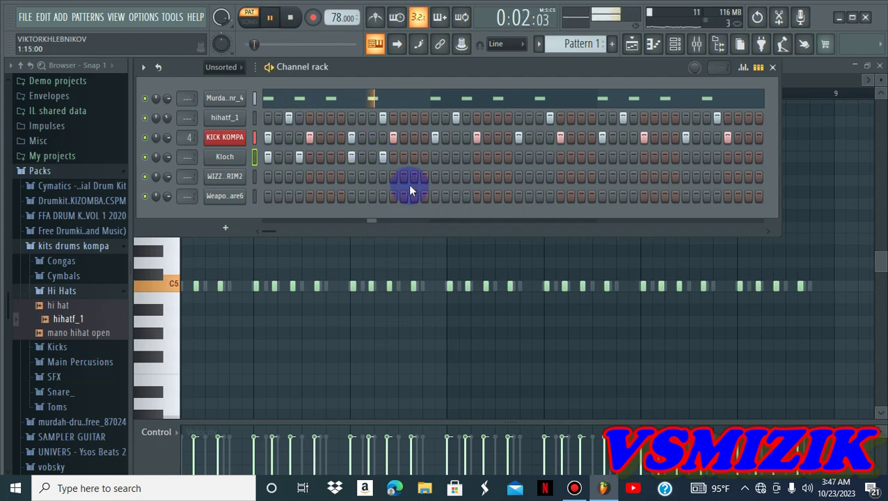
key("space")
- In the Kloch piano roll, select bar 1 and duplicate its notes through bar 8
right_click(225, 156)
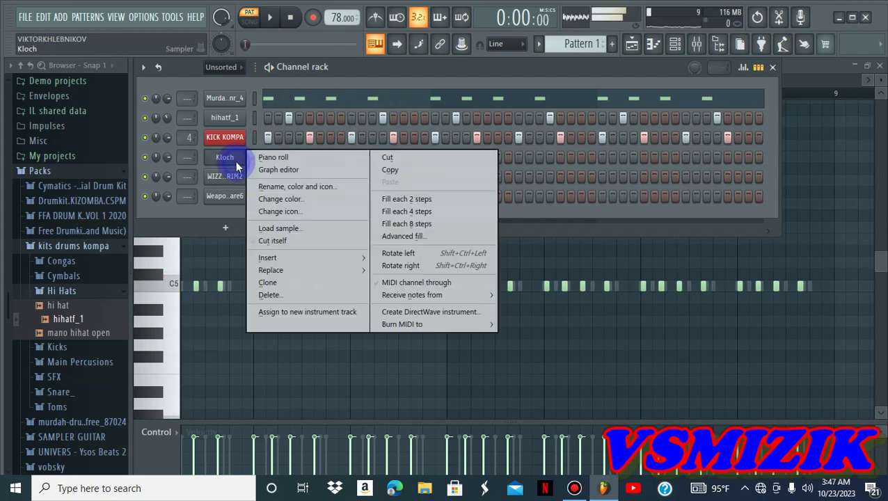
left_click(272, 155)
left_click_drag(303, 78, 165, 106)
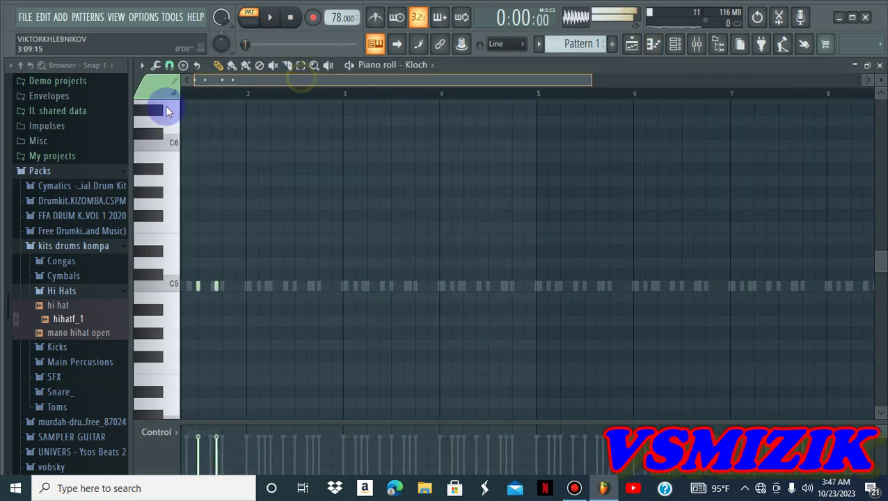
left_click(287, 65)
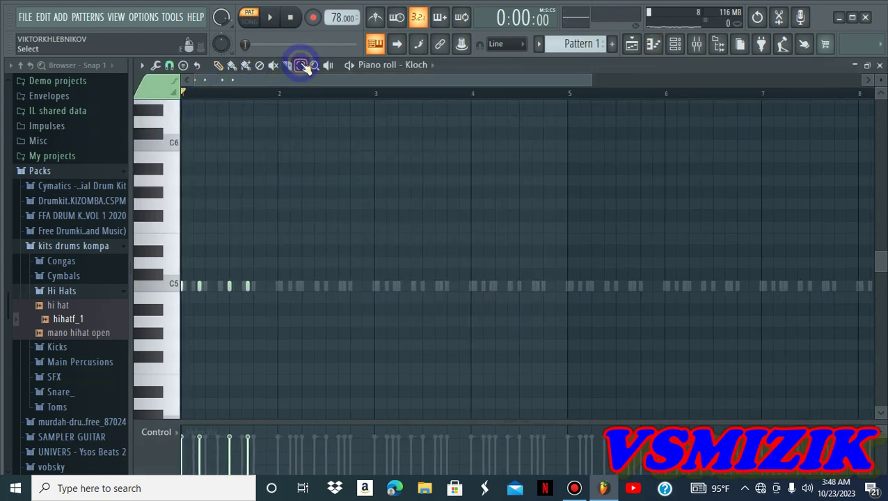
left_click(301, 66)
double_click(277, 94)
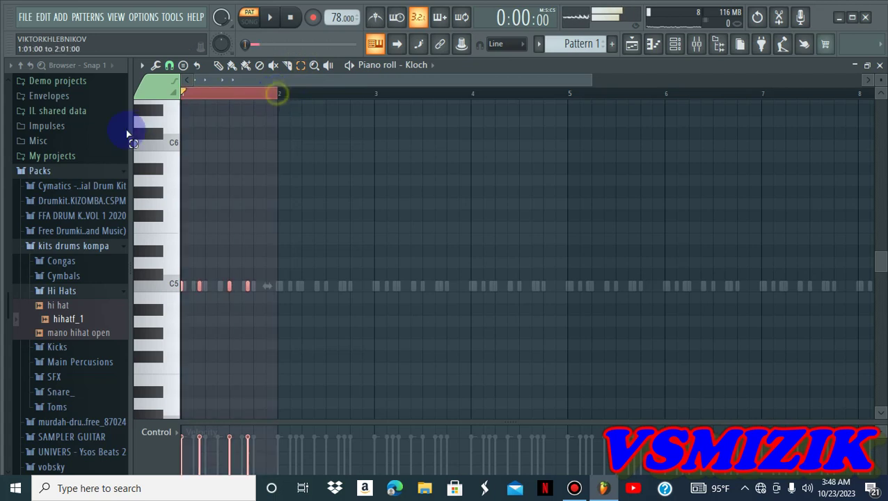
key("ctrl+Right")
key("ctrl+Right")
key("ctrl+Right")
key("ctrl+Right")
key("ctrl+Right")
key("ctrl+Right")
key("ctrl+Right")
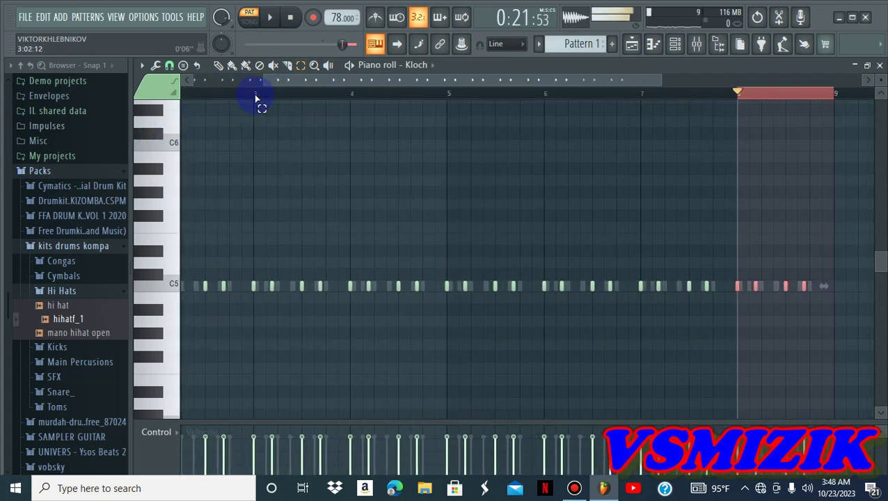
- Clear the bar 8 selection in the Kloch piano roll with the Draw tool active and reset playback to the start
left_click(220, 66)
left_click(144, 331)
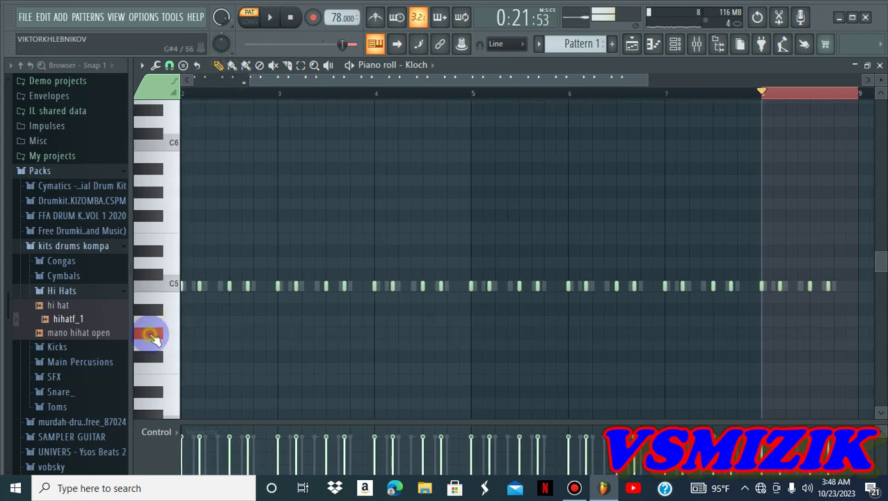
left_click(178, 320)
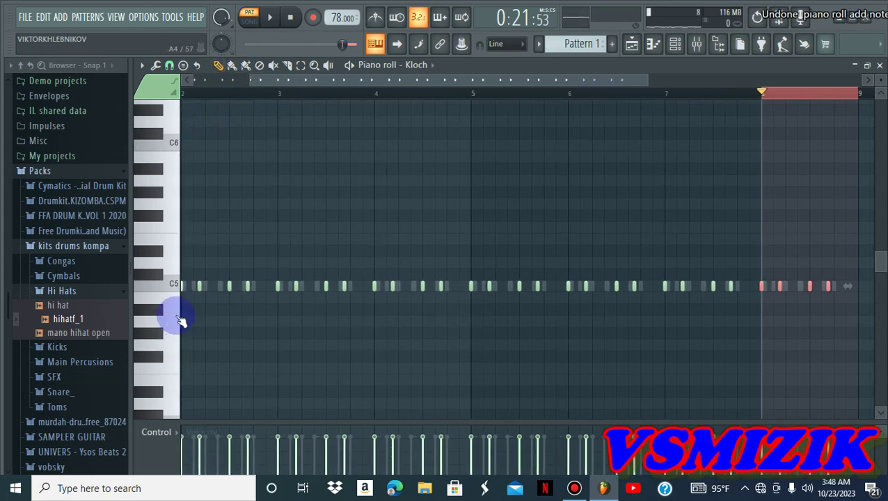
left_click(301, 94)
left_click(232, 81)
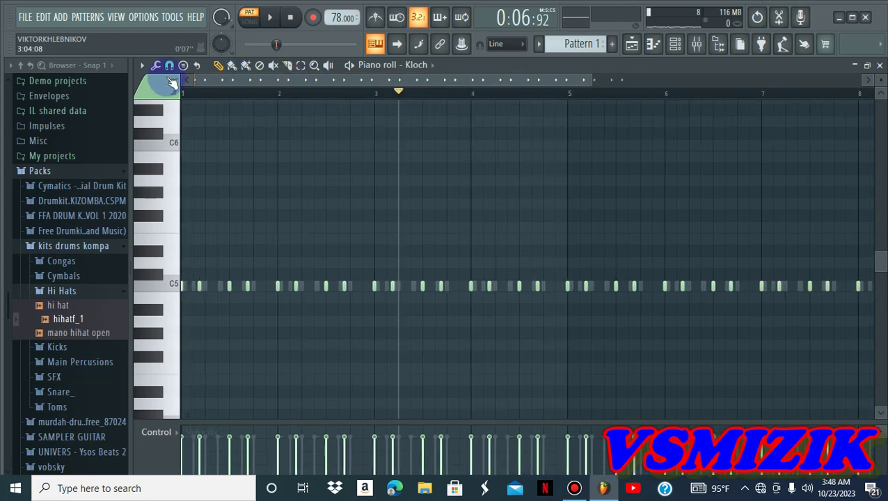
left_click(289, 18)
- Play the pattern, then enable steps 1, 4, 7, 9, 12 and 15 of the WIZZ BEATS RIM2 channel
left_click(675, 44)
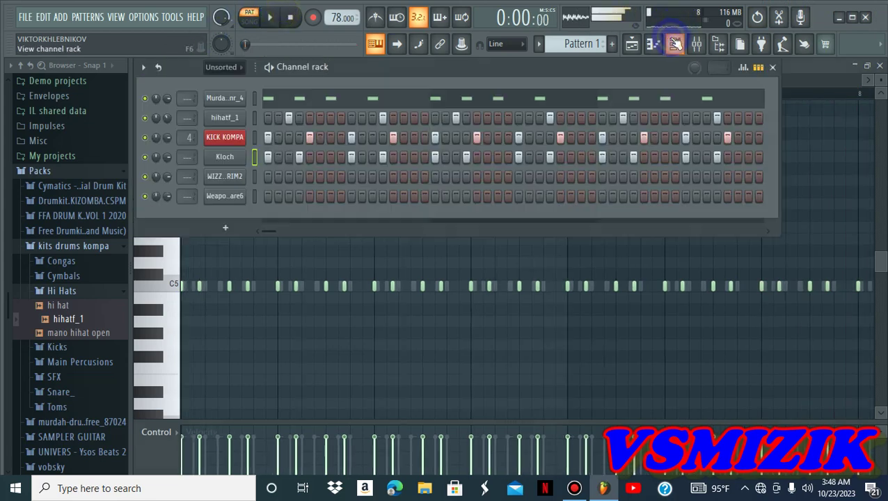
left_click(254, 177)
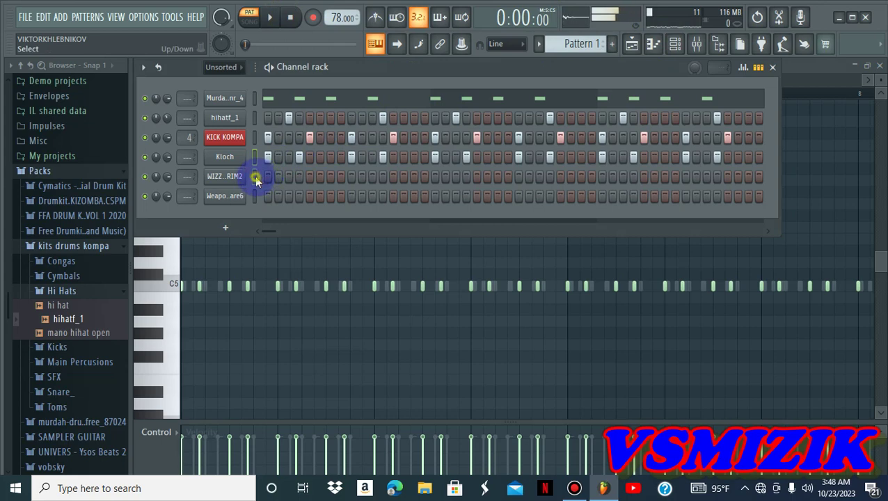
key("space")
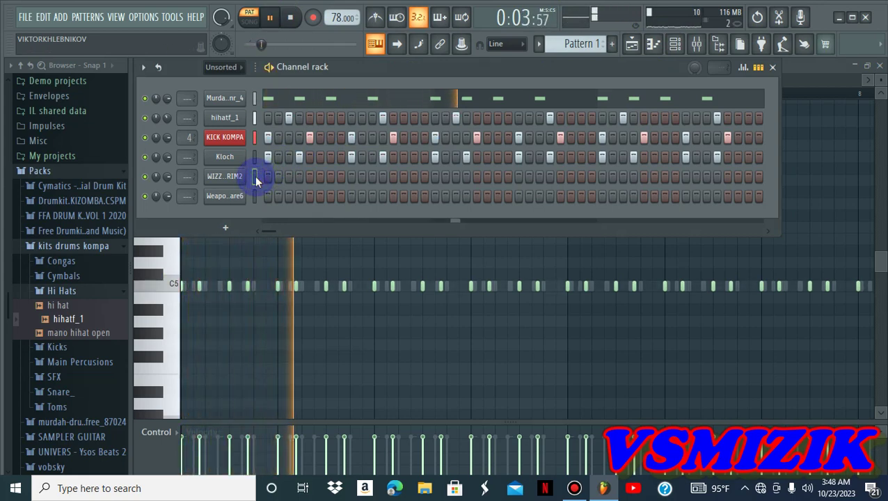
key("space")
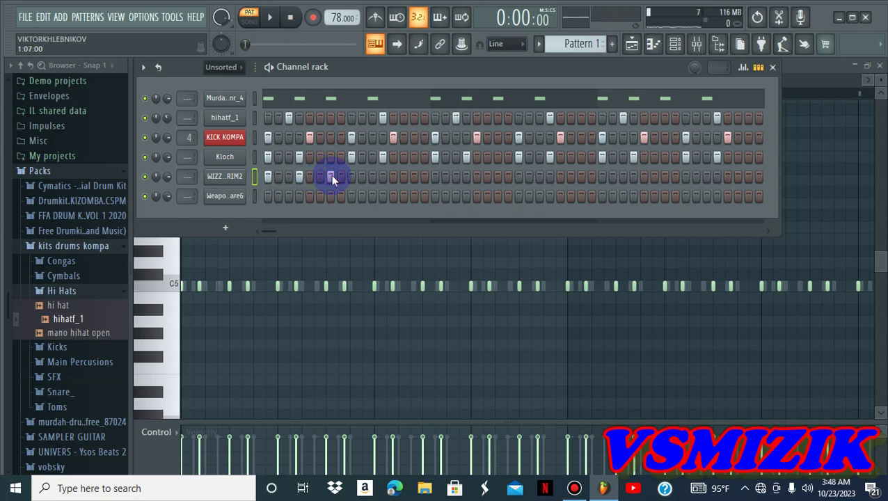
left_click(352, 177)
- In the WIZZ BEATS RIM2 piano roll, select bar 1 and duplicate its notes through bar 8
right_click(256, 175)
left_click(255, 176)
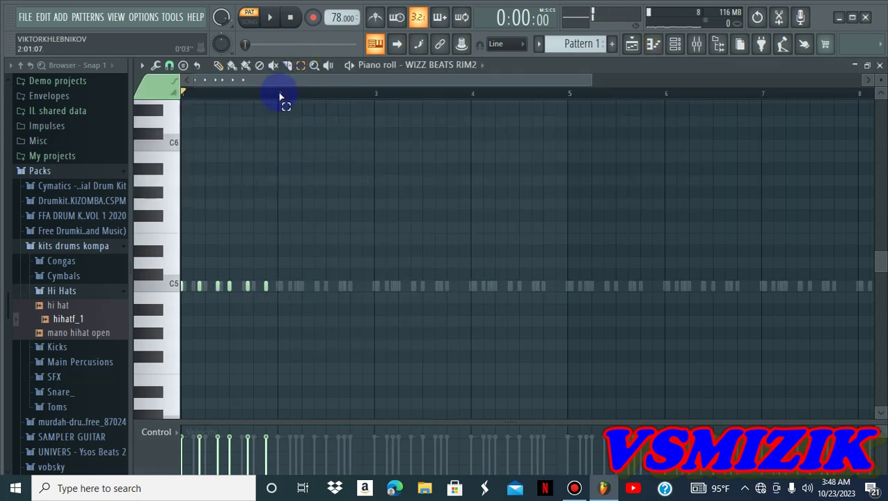
left_click_drag(280, 94, 117, 122)
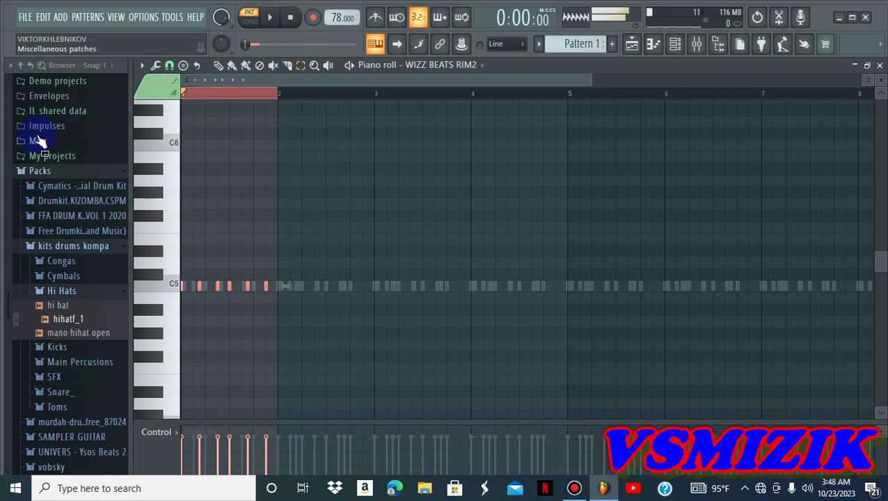
key("ctrl+b")
key("ctrl+b")
key("ctrl+b")
key("ctrl+b")
key("ctrl+b")
key("ctrl+b")
key("ctrl+b")
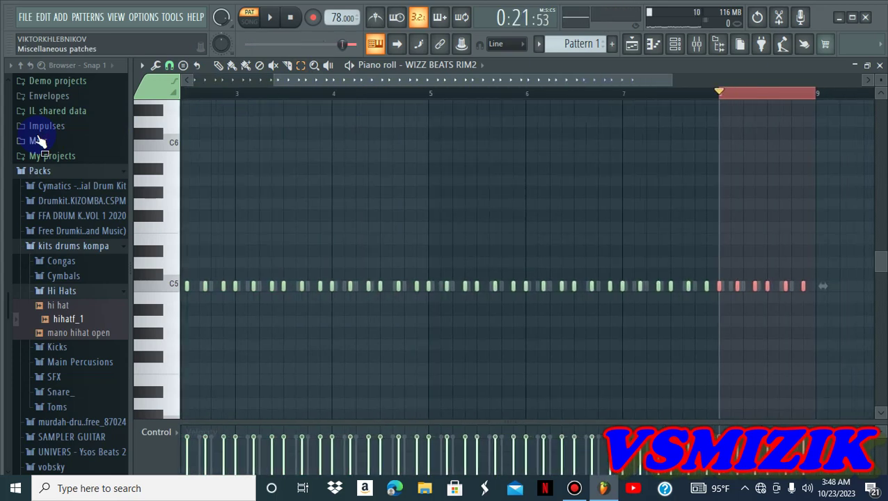
- Return to the Draw tool in the WIZZ BEATS RIM2 piano roll and move the playback position into bar 3
left_click(218, 66)
left_click(217, 101)
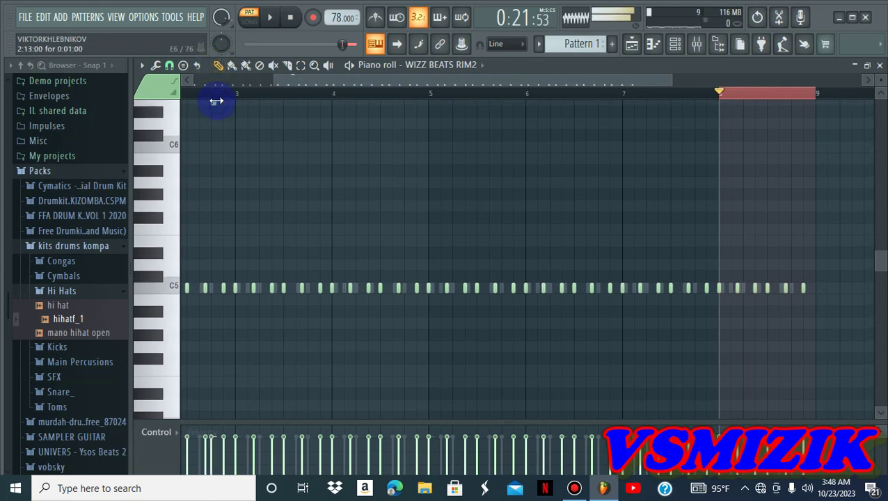
scroll(215, 101, "up", 1)
left_click(252, 94)
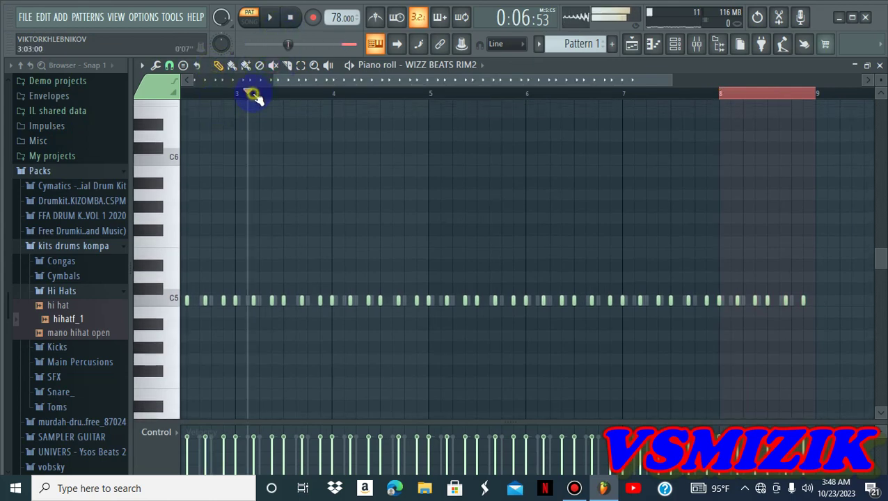
- Play the pattern from the start with the channel rack open and stop it
left_click(289, 19)
key("space")
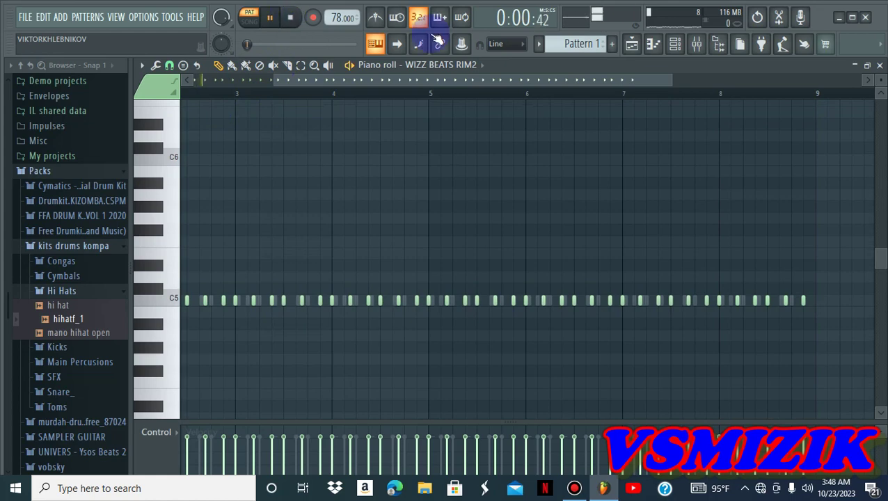
left_click(674, 44)
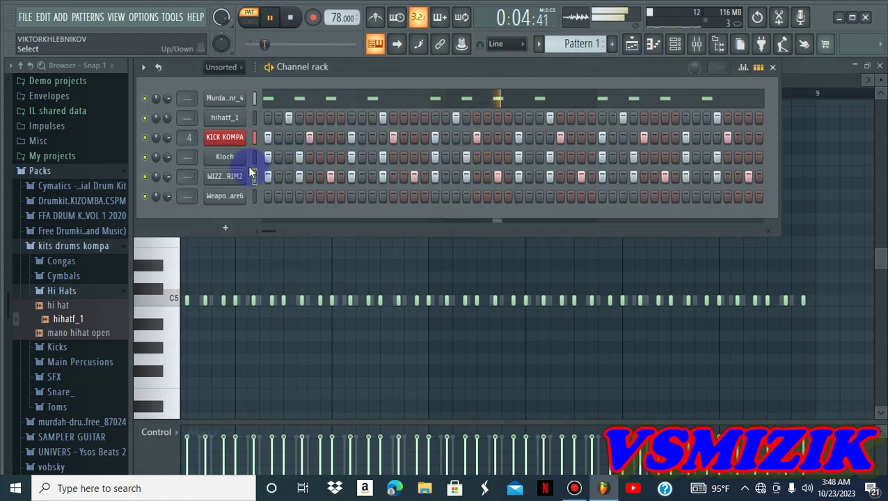
left_click(291, 18)
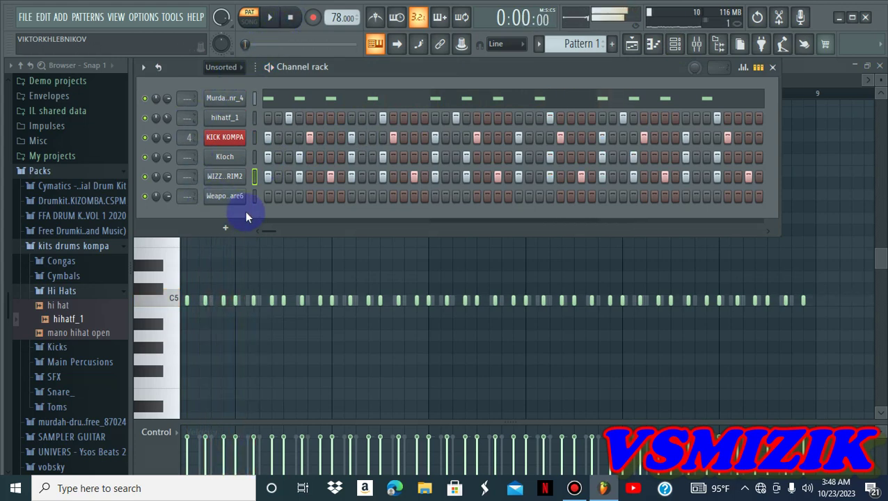
- Add the alfloortom sample from the kompa kit's Main Percussions folder as a new channel and close its sampler settings
left_click(82, 291)
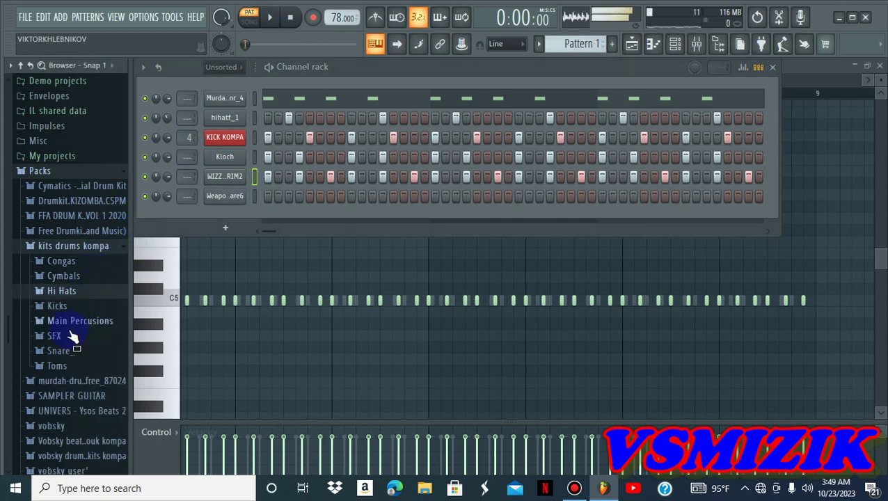
left_click(56, 366)
left_click(66, 367)
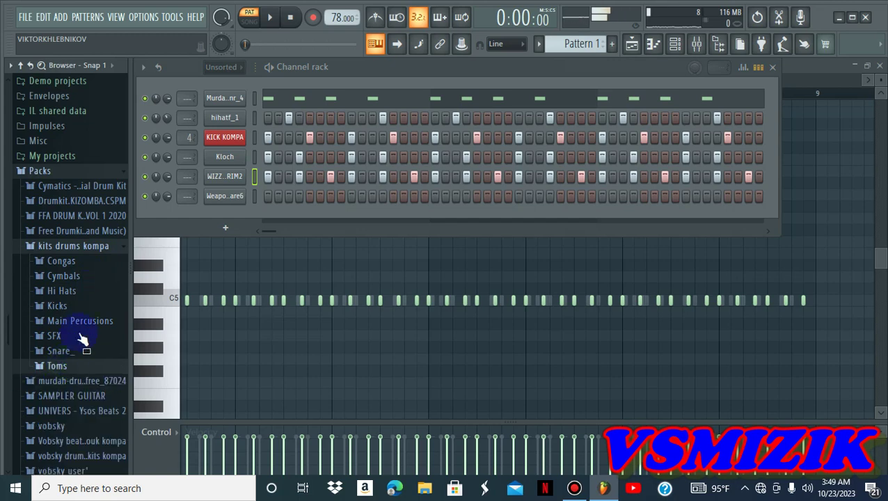
left_click(85, 325)
left_click_drag(77, 339, 234, 211)
left_click(232, 216)
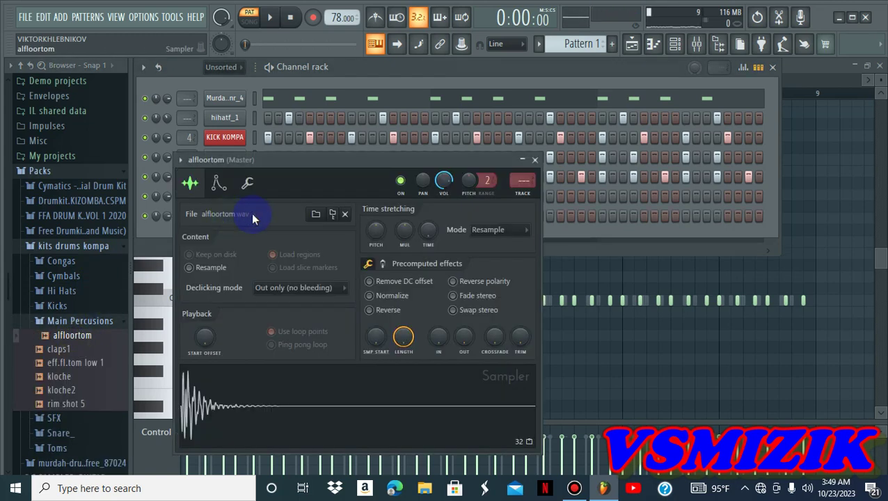
left_click(535, 160)
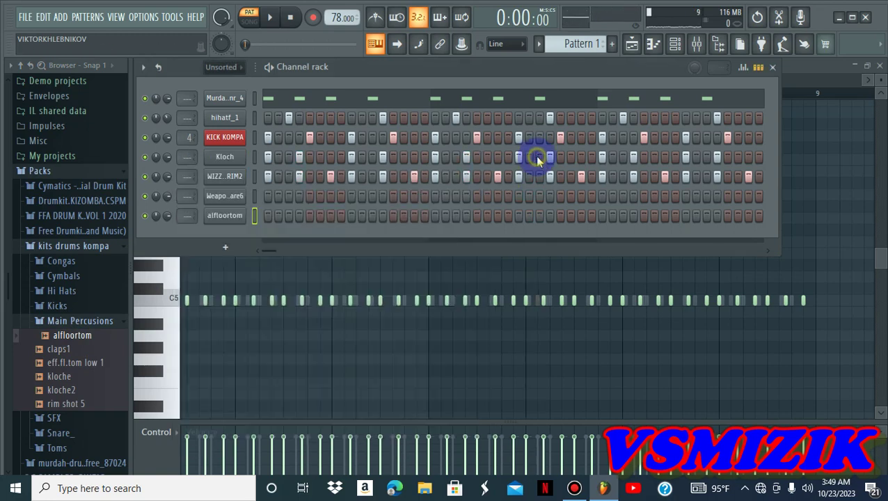
- Enable steps 6 and 15 of the alfloortom channel, start playback and open its piano roll
left_click(320, 215)
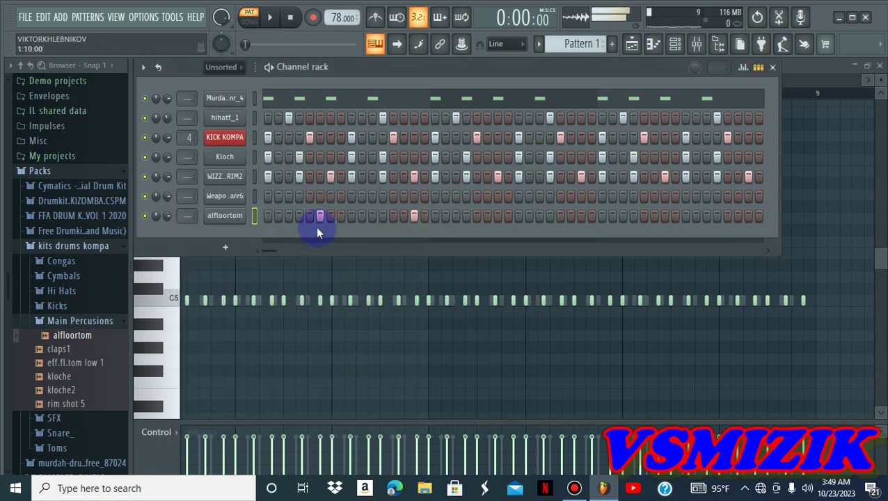
key("space")
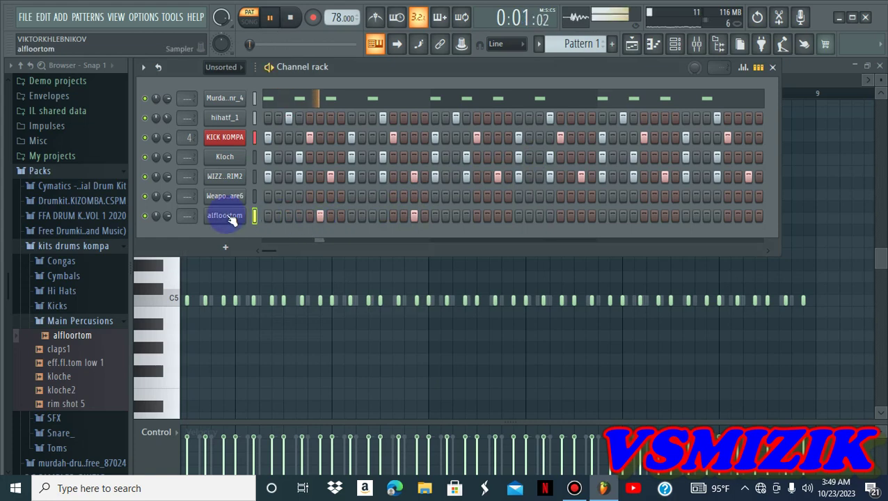
right_click(232, 220)
left_click(264, 217)
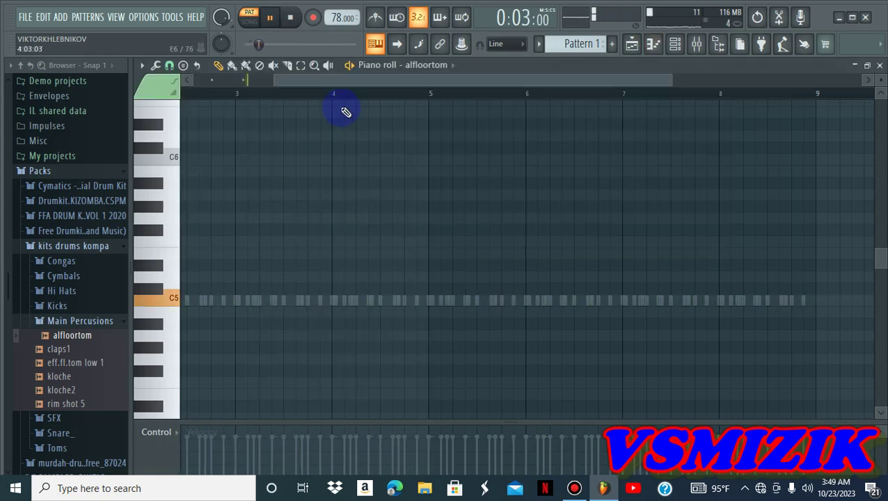
- In the alfloortom piano roll, move the first C5 note of bar 1 to step 7 while playing the pattern
left_click_drag(317, 83, 89, 122)
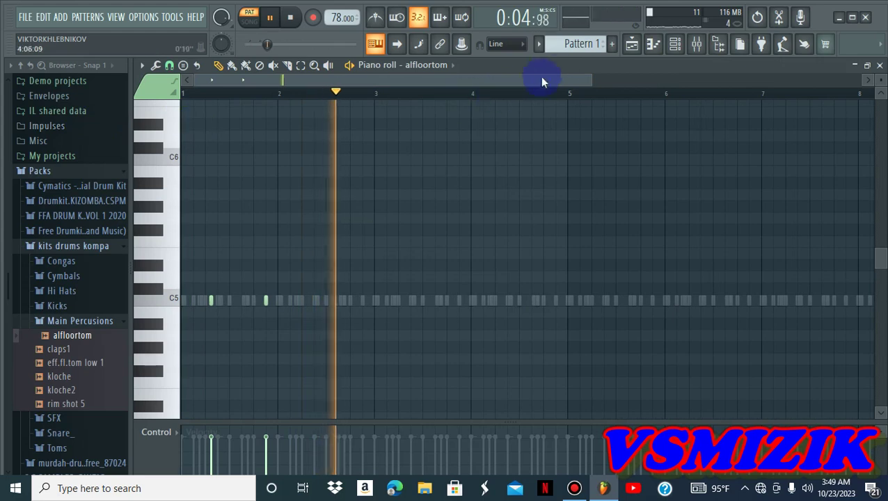
key("space")
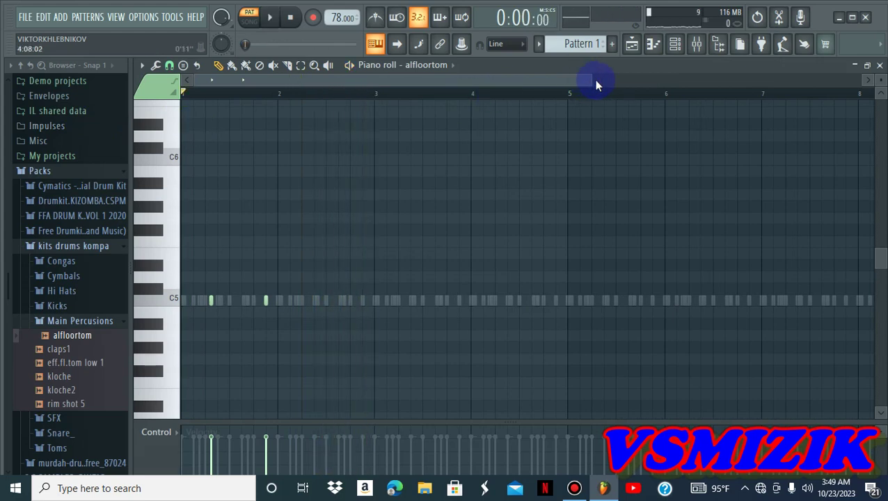
left_click_drag(591, 79, 319, 242)
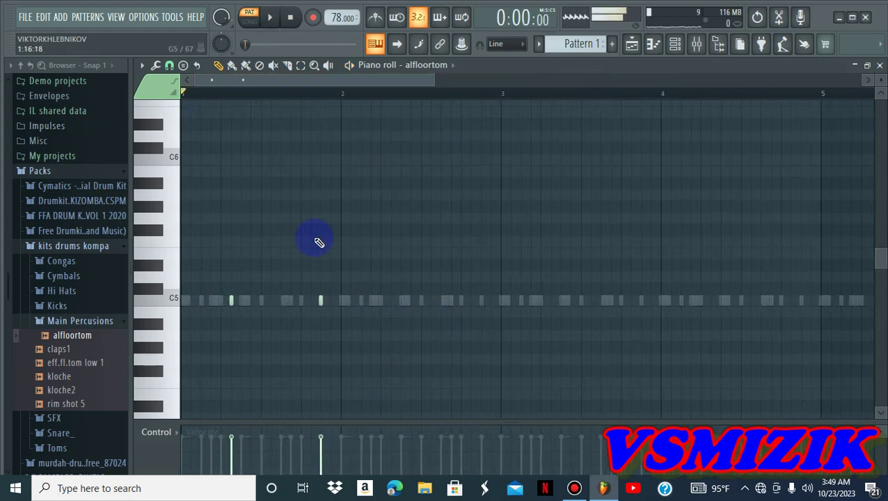
left_click(231, 299)
key("space")
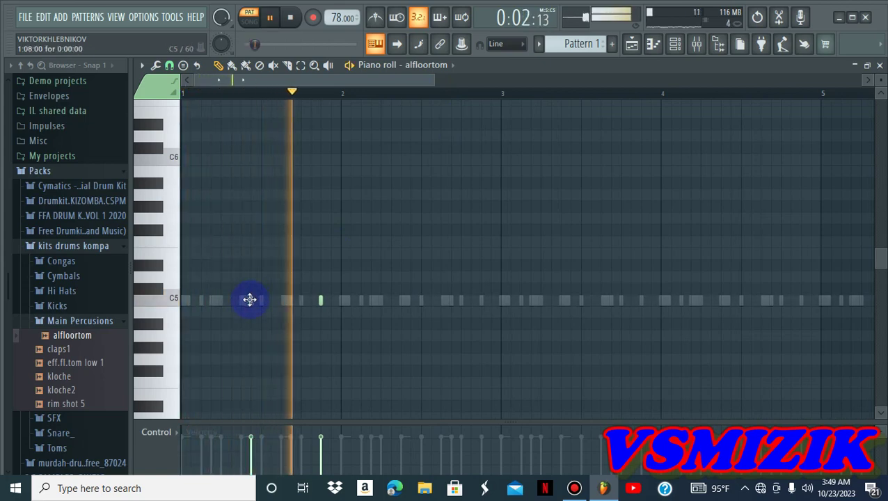
left_click_drag(248, 299, 240, 301)
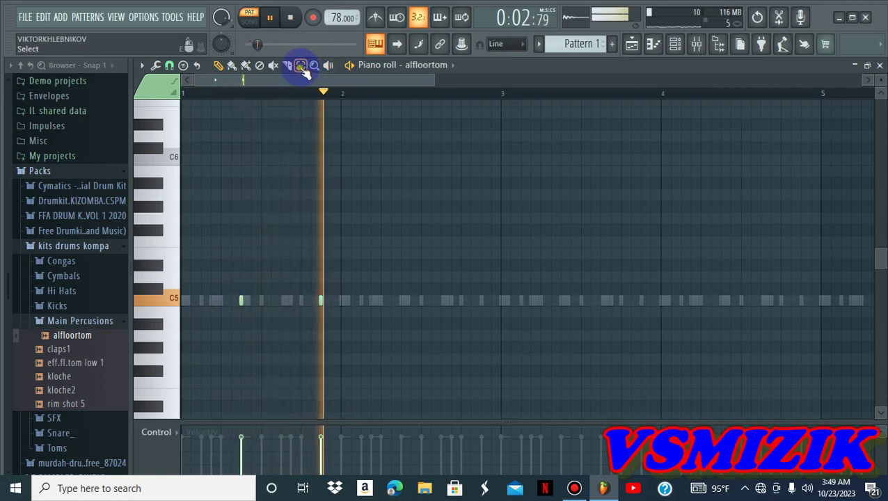
- Stop playback, duplicate the alfloortom notes of bar 1 through bar 8, clear the selection with the Draw tool active and reset playback
key("space")
left_click_drag(337, 95, 83, 139)
key("ctrl+b")
key("ctrl+b")
key("ctrl+b")
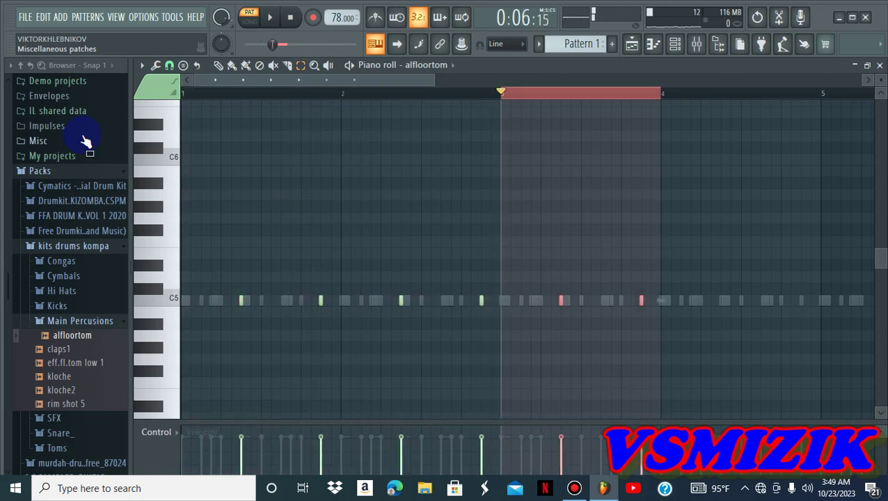
key("ctrl+b")
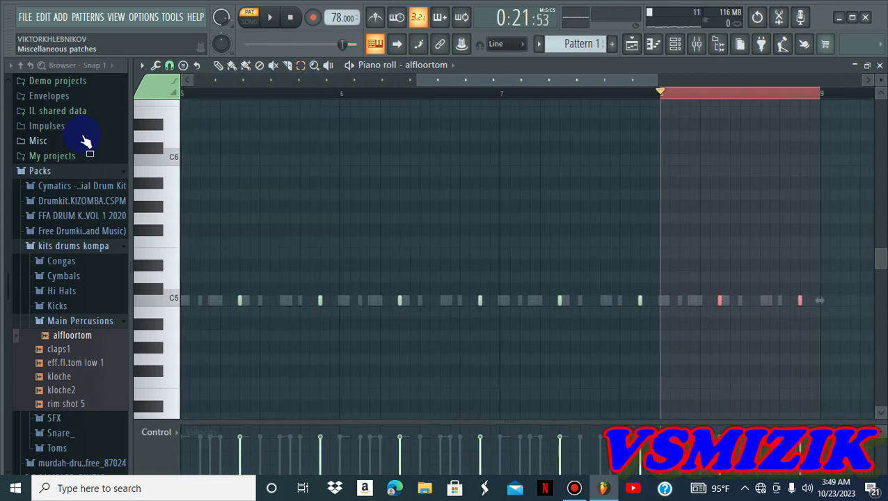
left_click(210, 94)
left_click(250, 93)
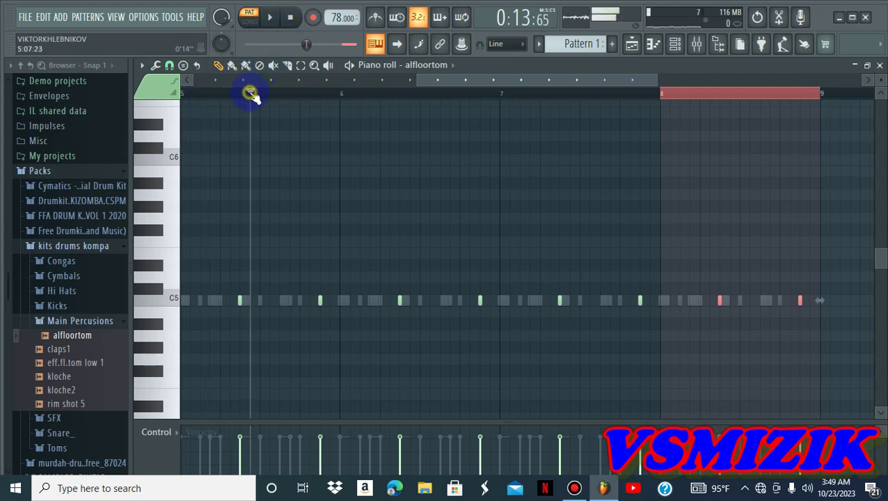
left_click(293, 19)
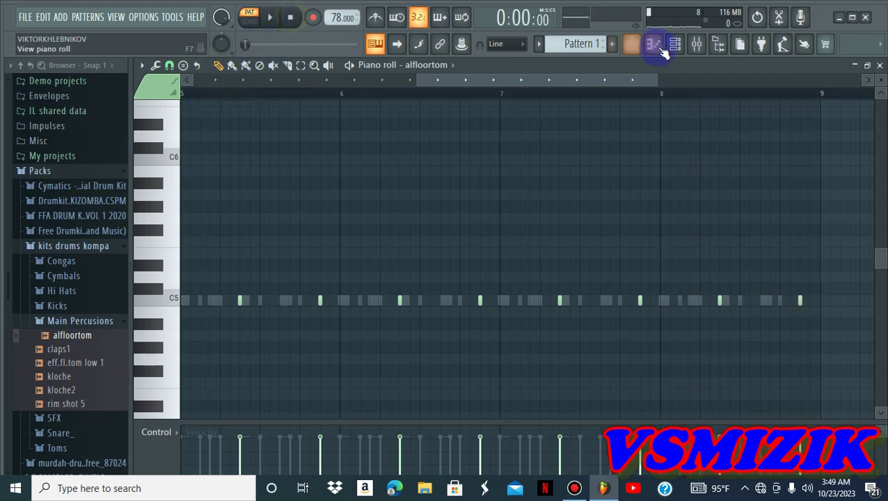
- Play the pattern with the alfloortom part from the channel rack and stop it
left_click(675, 44)
left_click(367, 145)
key("space")
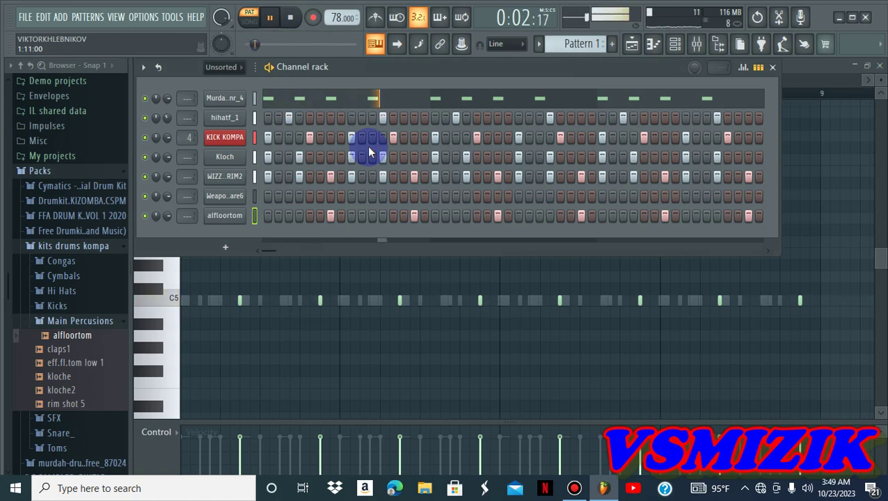
left_click(224, 209)
key("space")
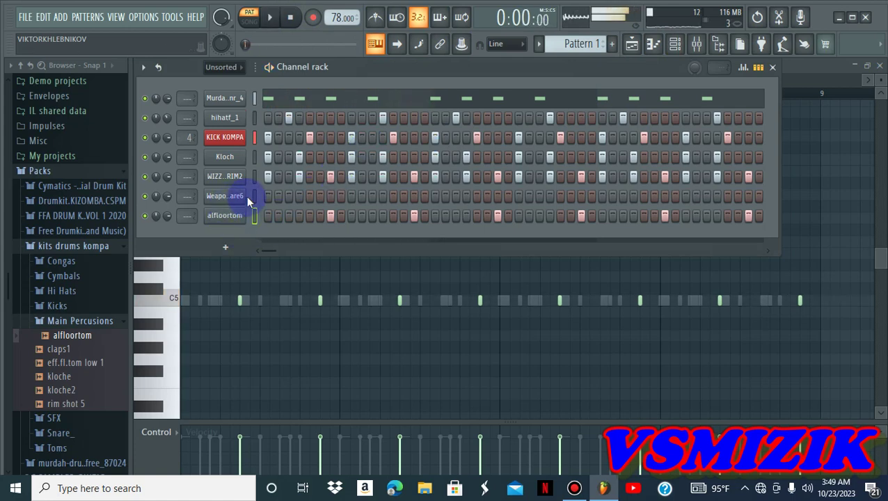
- Open the Weapons_Snare6 piano roll and draw a one-step C5 note on the last step of bar 1
left_click(253, 197)
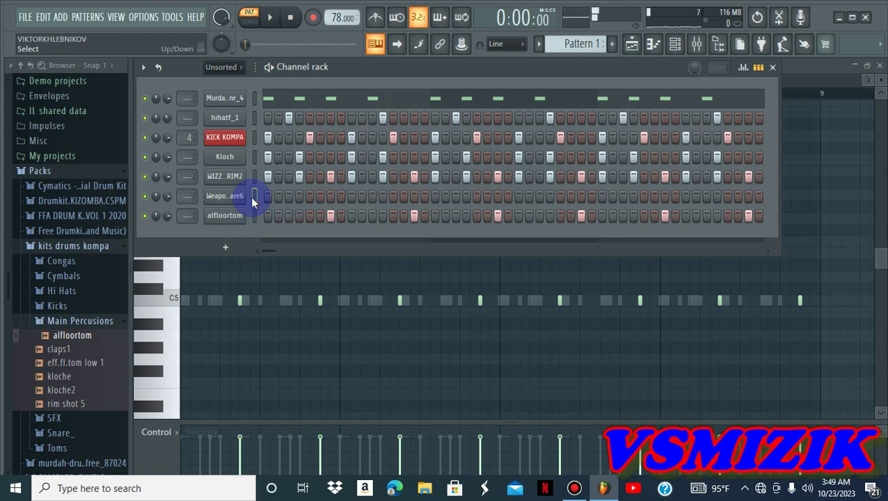
left_click(240, 195)
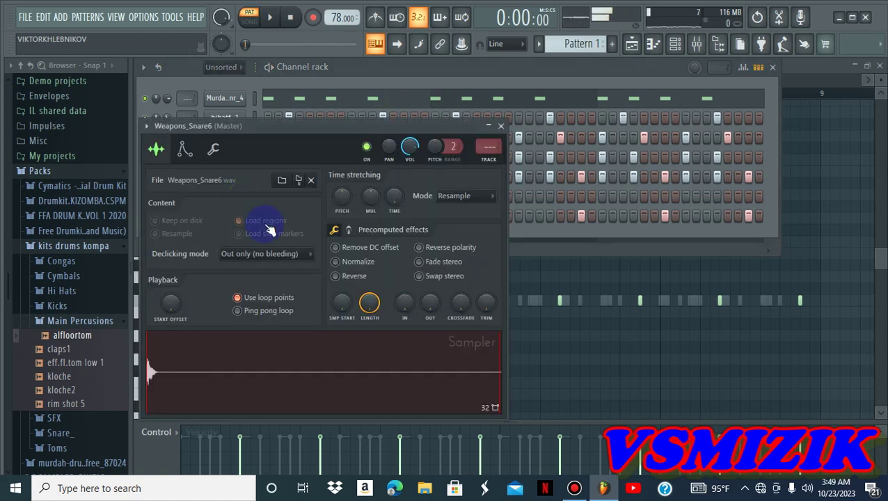
left_click(237, 298)
left_click(146, 126)
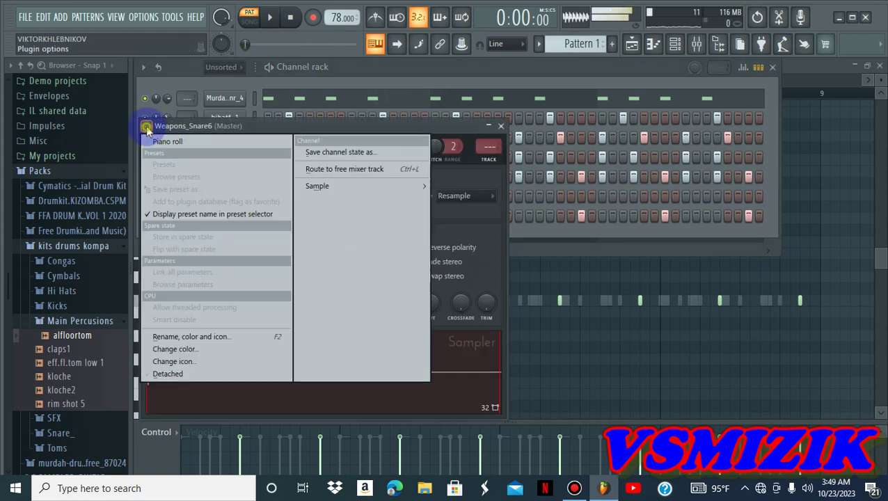
left_click(155, 137)
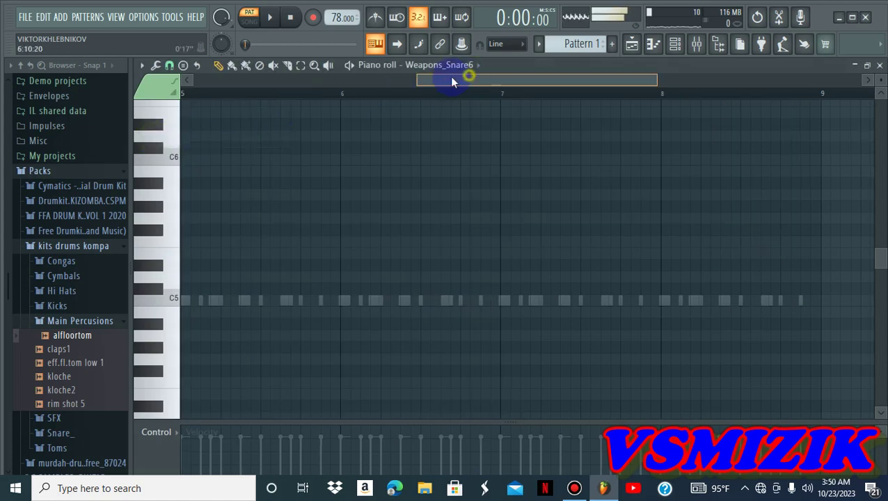
left_click_drag(465, 81, 120, 139)
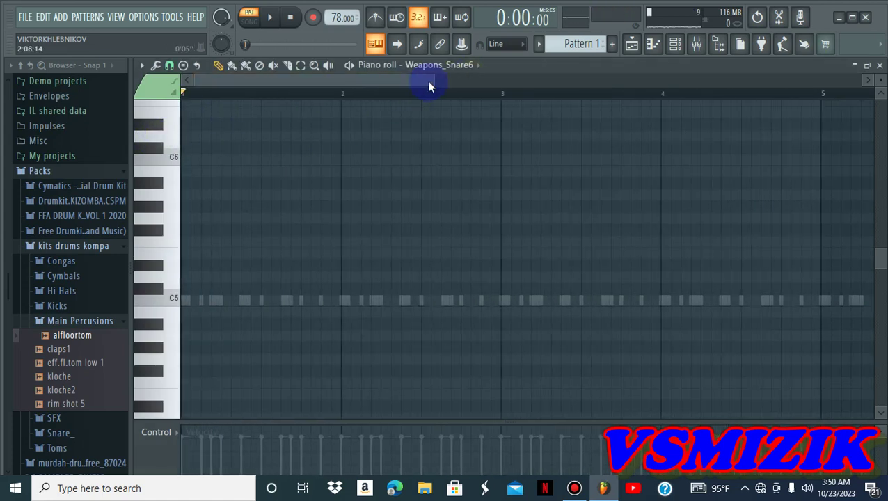
left_click_drag(432, 82, 353, 98)
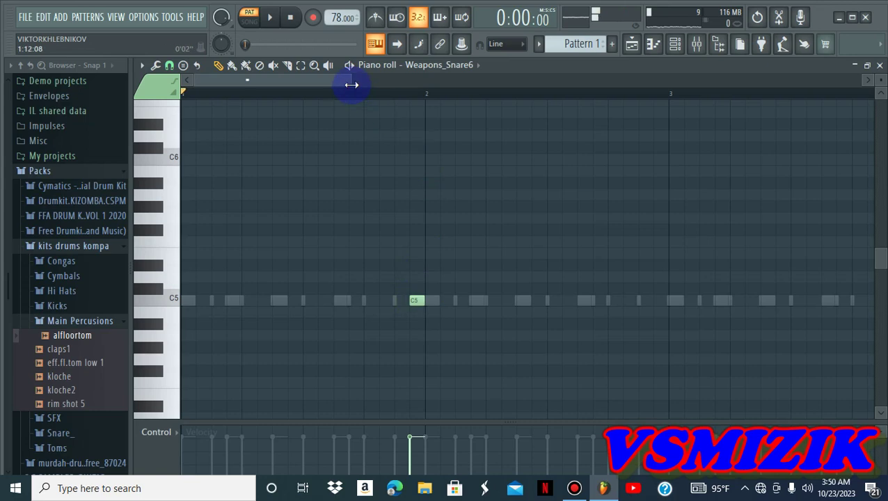
- Select bars 1 and 2 of the Weapons_Snare6 piano roll, duplicate them through bar 8, clear the selection and reset playback
left_click_drag(351, 84, 468, 142)
left_click(301, 64)
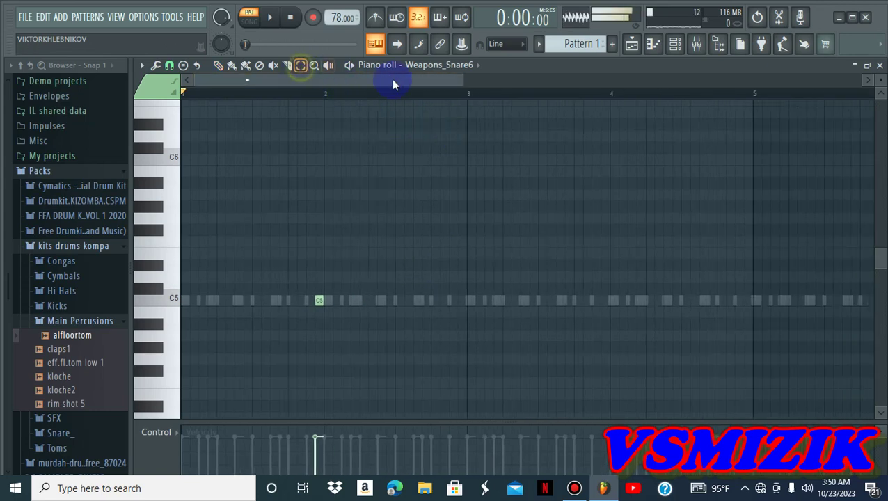
mouse_move(465, 93)
left_mouse_down()
mouse_move(280, 115)
mouse_move(10, 128)
mouse_move(40, 131)
mouse_move(159, 83)
left_mouse_up()
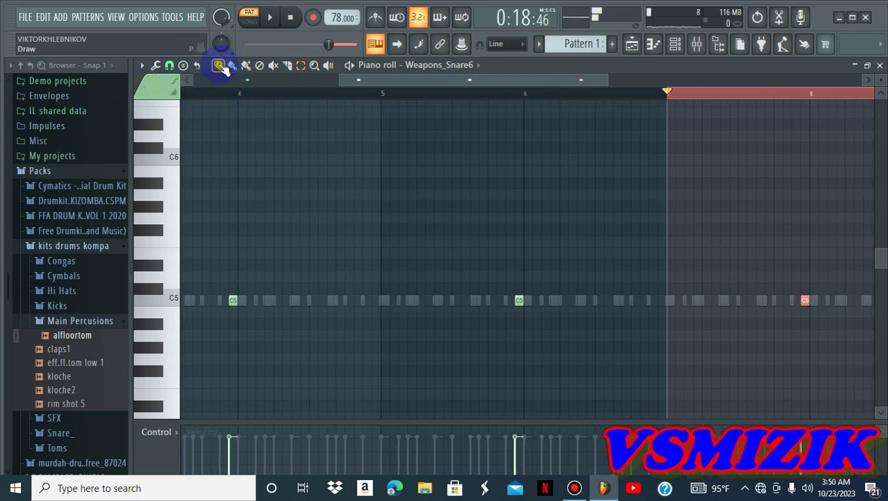
left_click(226, 99)
left_click(287, 19)
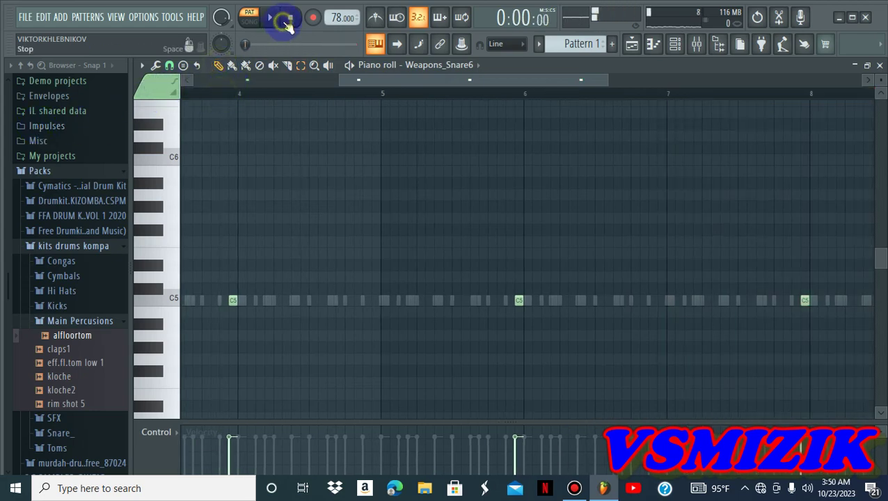
- Split each Weapons_Snare6 note into two shorter hits with the arpeggiator, using the Default pattern, range 1 and Time sync
left_click_drag(343, 85, 303, 83)
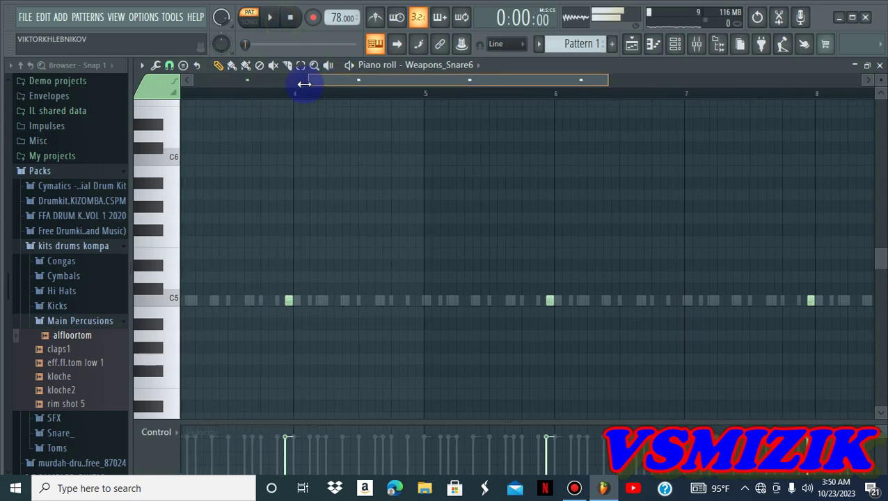
key("alt+a")
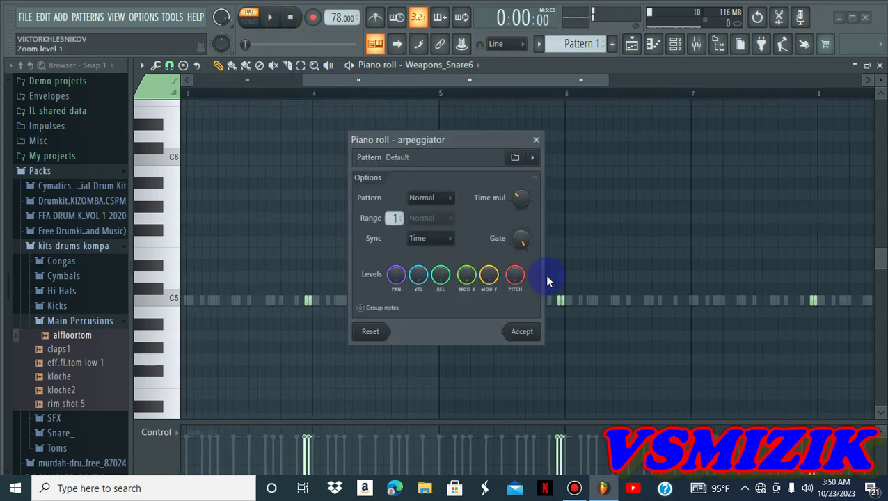
left_click(523, 332)
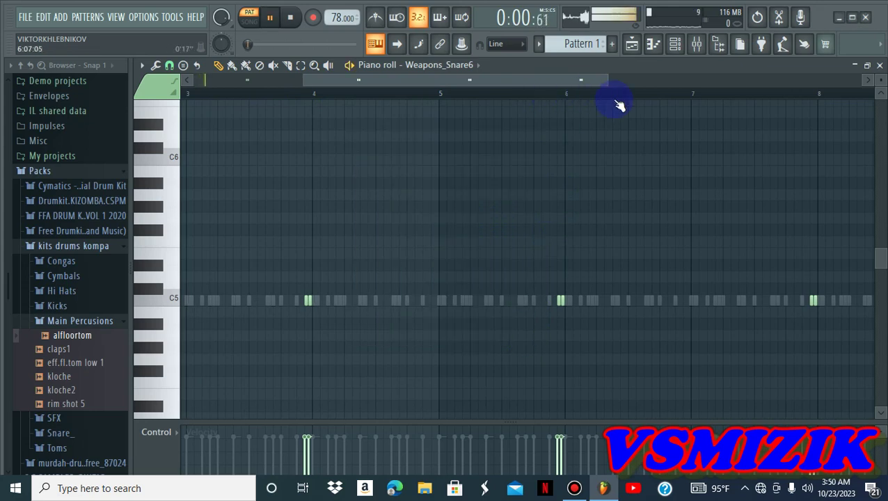
- Play the pattern from the early bars and bring up the channel rack
left_click_drag(482, 82, 416, 82)
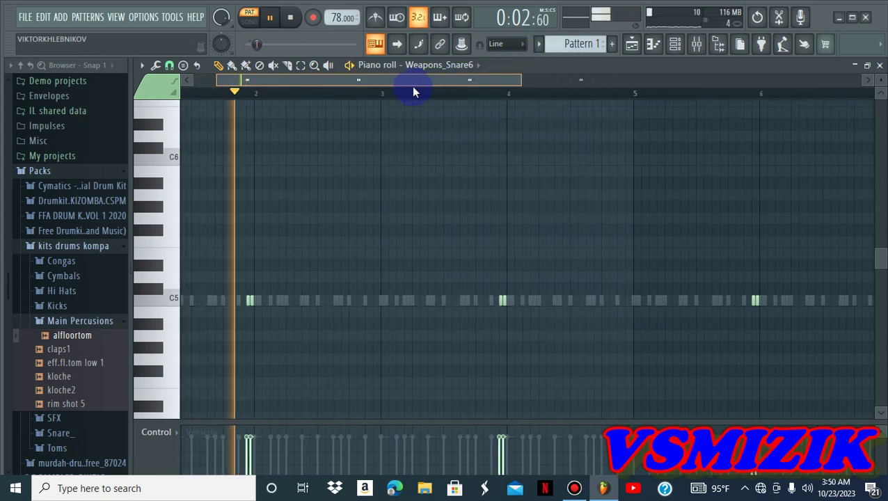
left_click(674, 44)
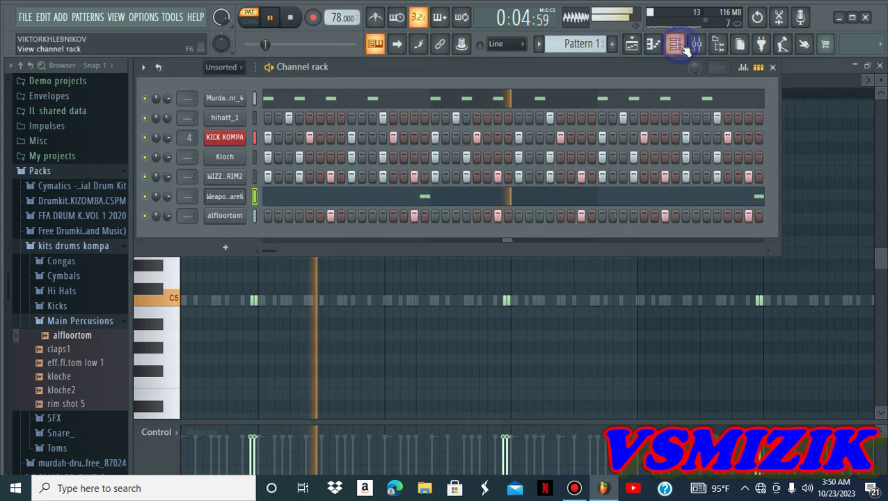
- Stop playback and try the congas low sample from the kits drums kompa Congas folder as a new channel, testing its first step
left_click(292, 20)
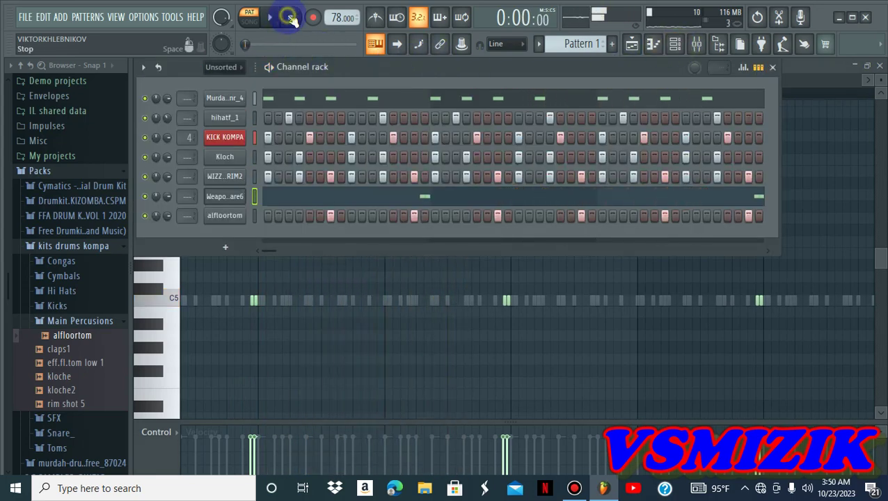
left_click(89, 322)
left_click(69, 261)
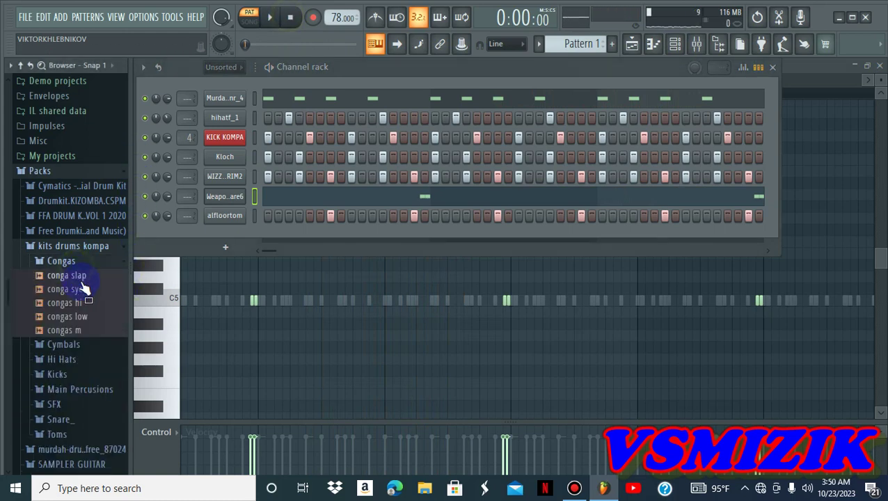
left_click_drag(82, 315, 229, 233)
left_click(277, 238)
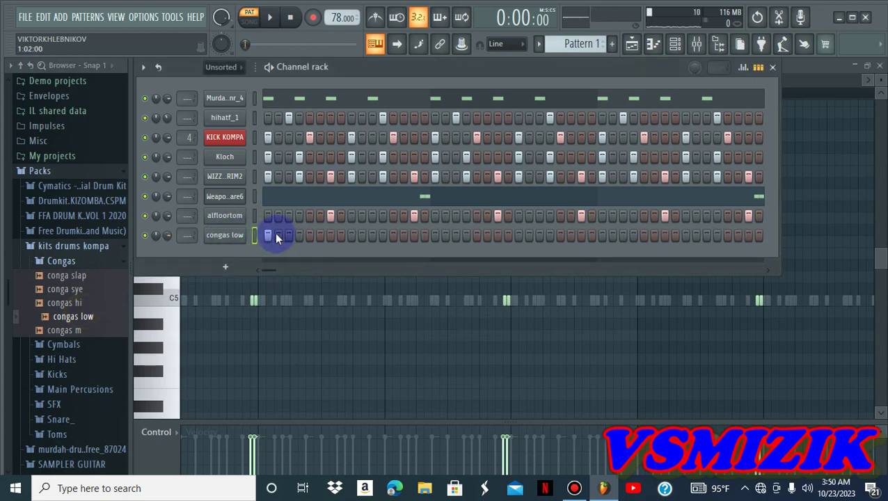
left_click(267, 238)
- Load CONGA Low1 from the Vobsky kompa pack's 05 Comga folder into the conga channel and place hits on steps 1 and 2
left_click(85, 251)
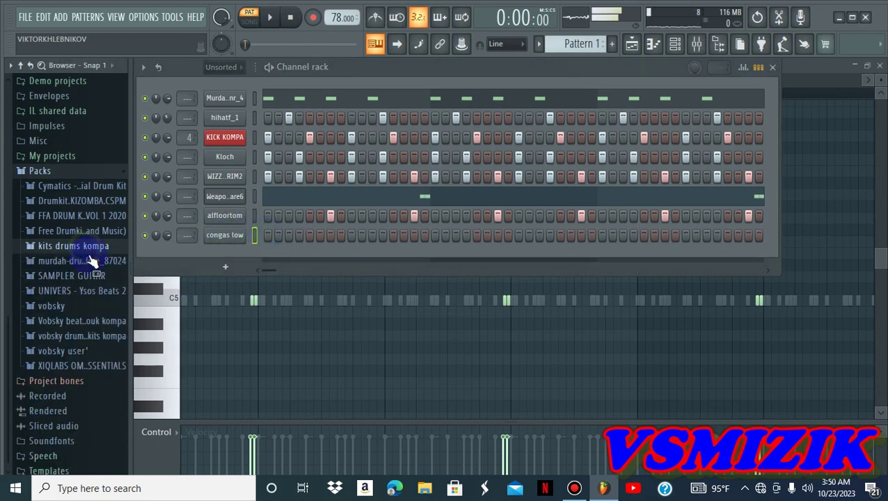
left_click(91, 324)
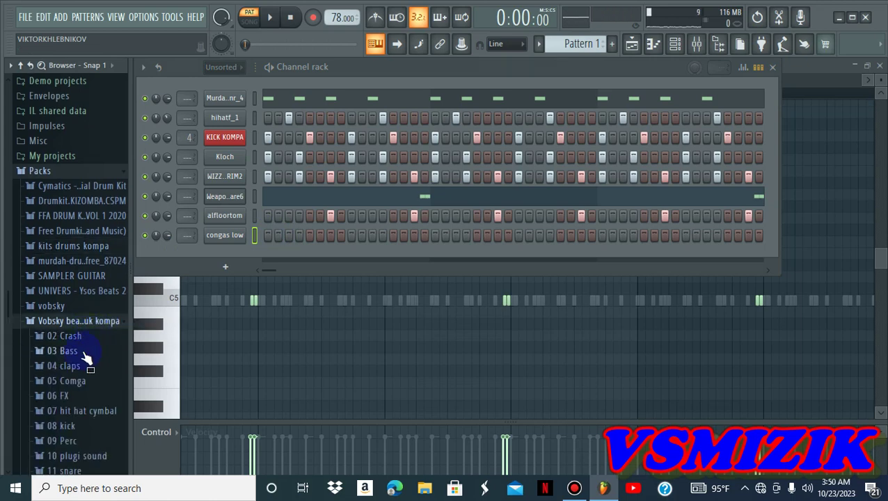
left_click(78, 380)
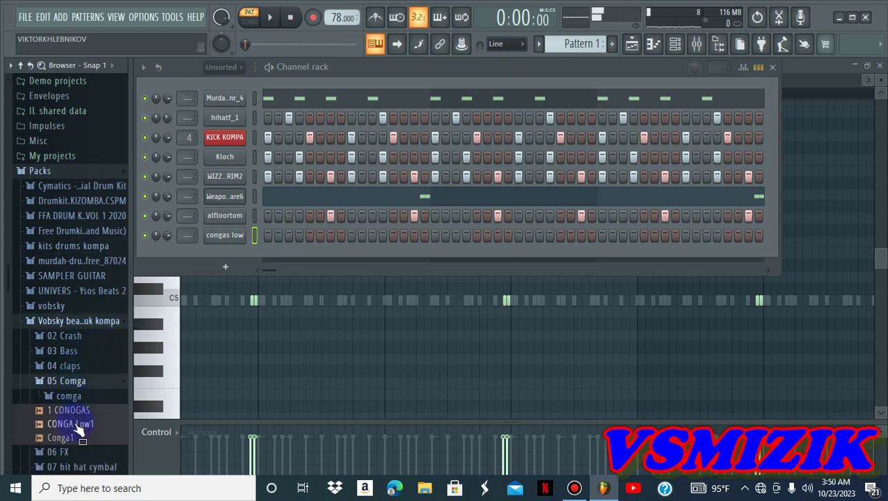
left_click_drag(79, 430, 225, 237)
left_click(267, 236)
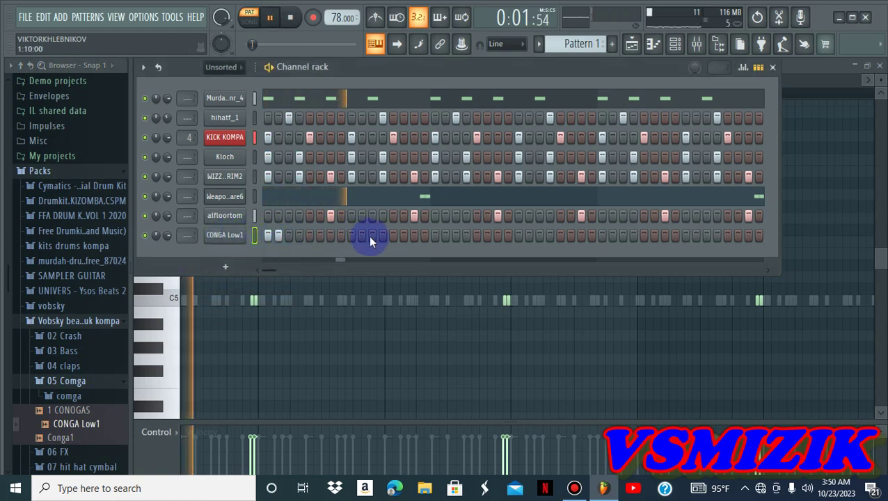
- Program CONGA Low1 hits on steps 15, 16 and 18, leaving step 17 empty, while auditioning the groove
left_click(413, 236)
key("space")
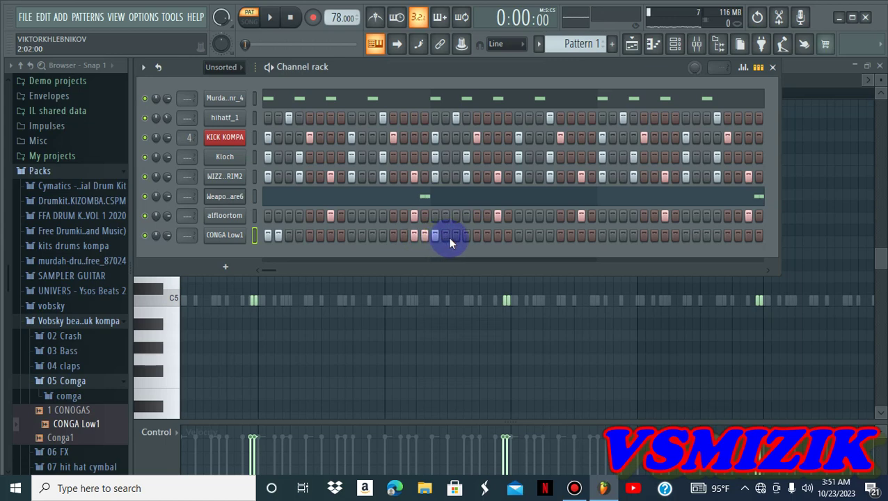
key("space")
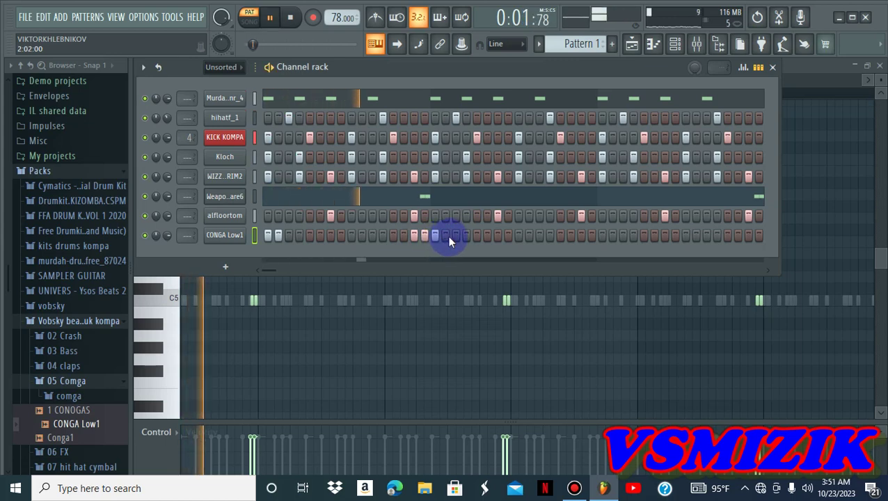
key("space")
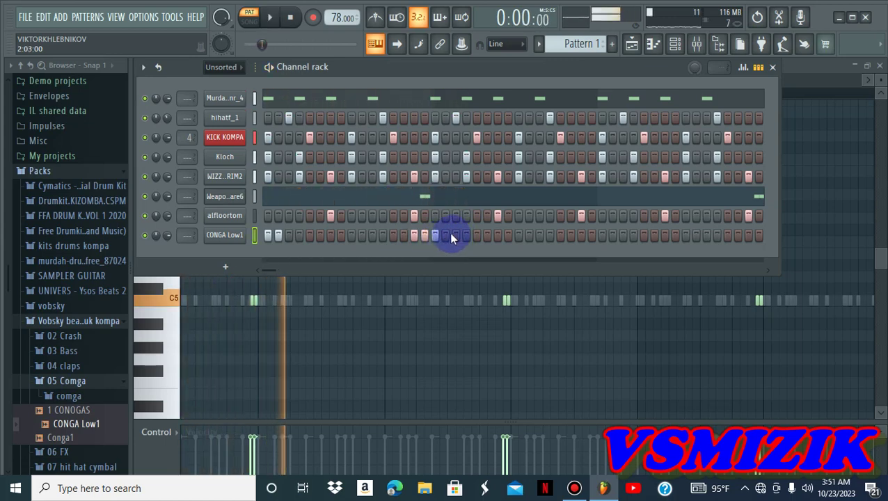
left_click(454, 237)
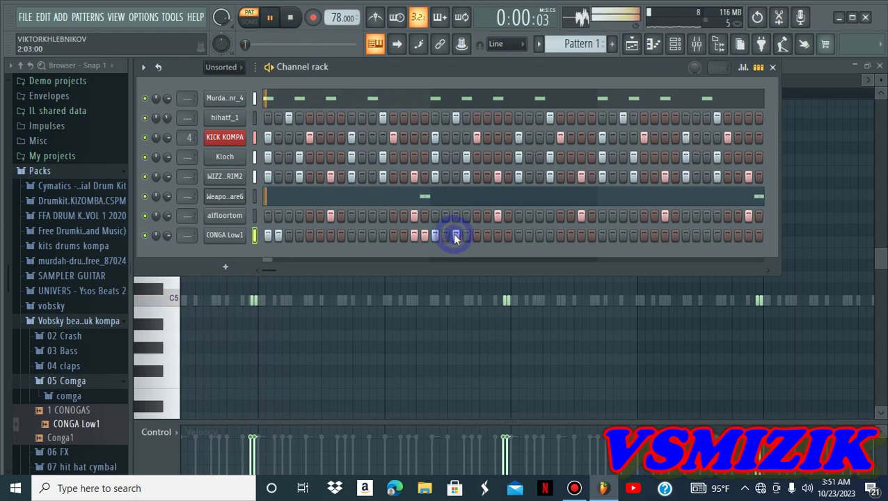
key("space")
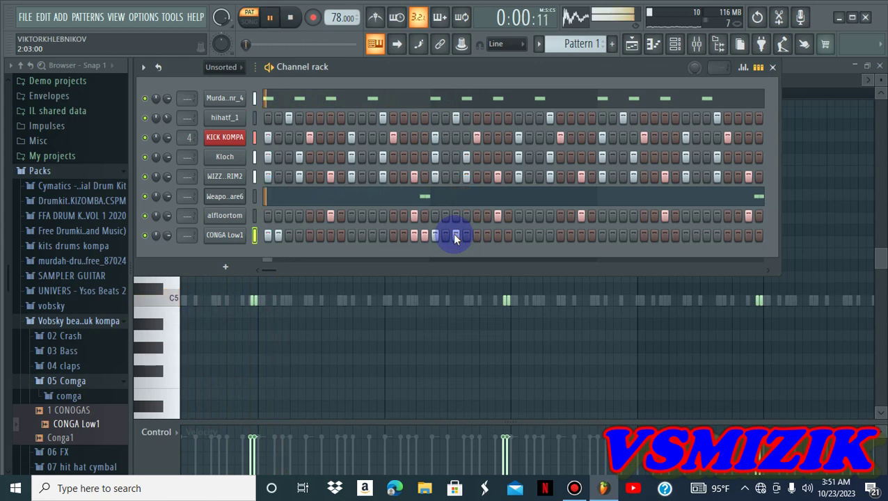
left_click(444, 236)
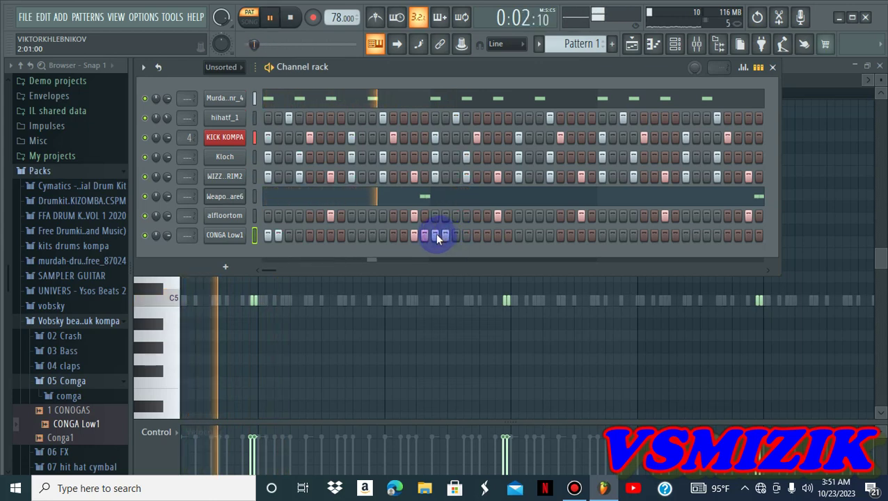
left_click(435, 235)
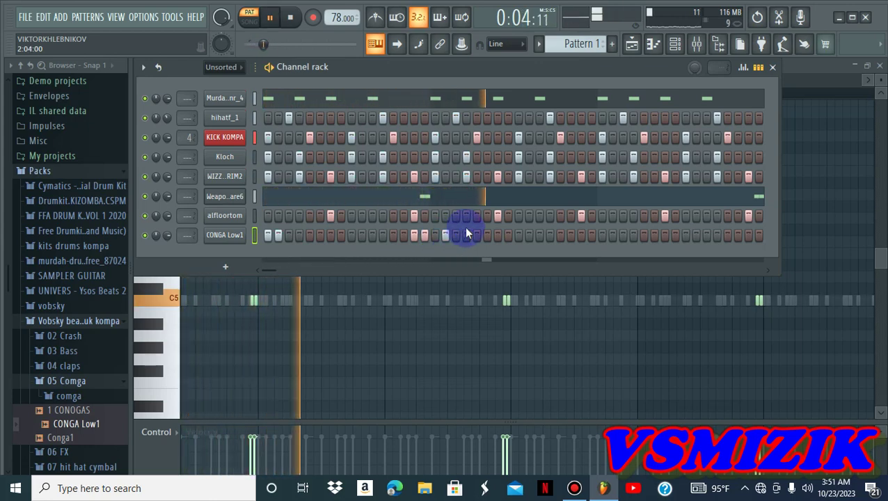
- Add CONGA Low1 hits on steps 27, 29, 30 and 31, auditioning the pattern and stopping playback
key("space")
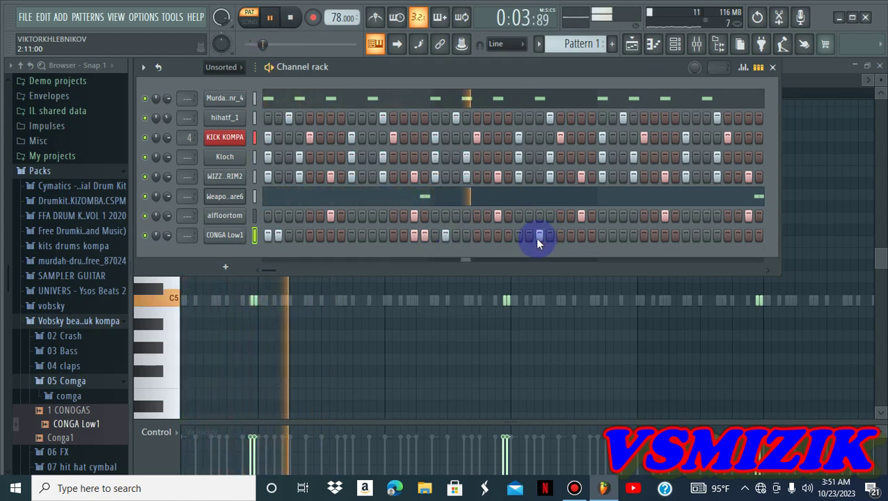
key("space")
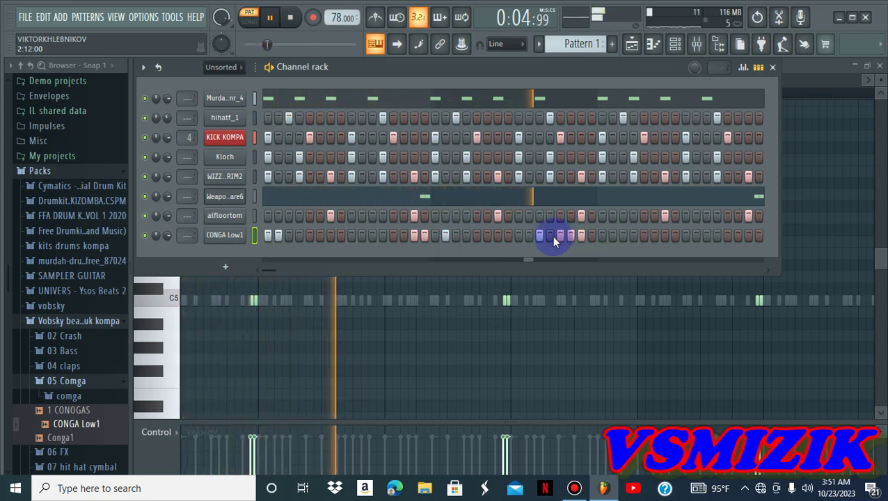
key("space")
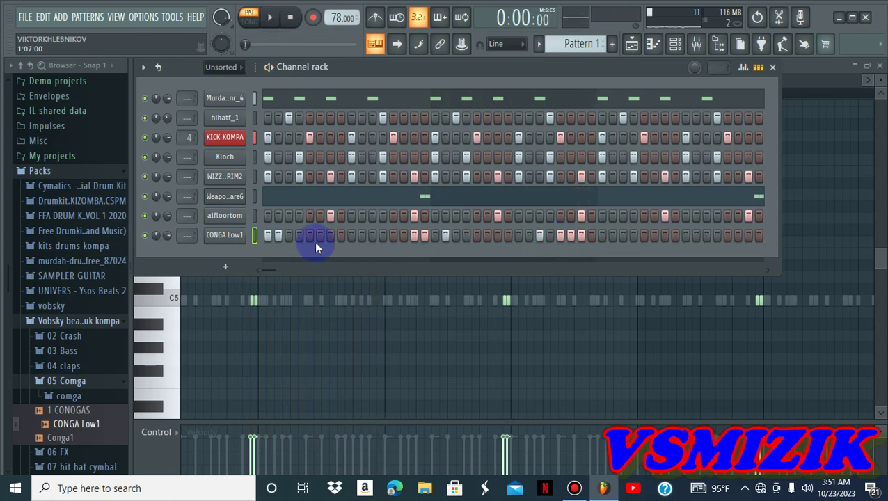
- Duplicate bars 1 and 2 of the CONGA Low1 piano roll through bar 8, clear the selection and reset playback
right_click(231, 235)
left_click(267, 234)
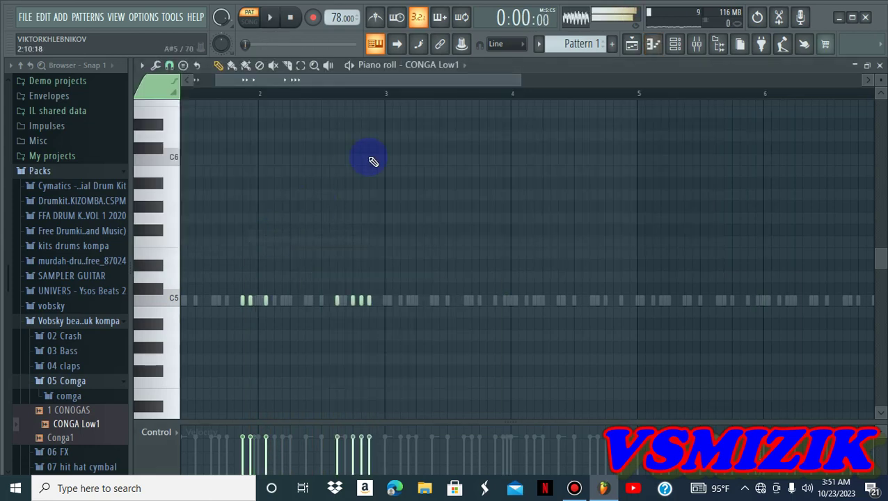
left_click(303, 66)
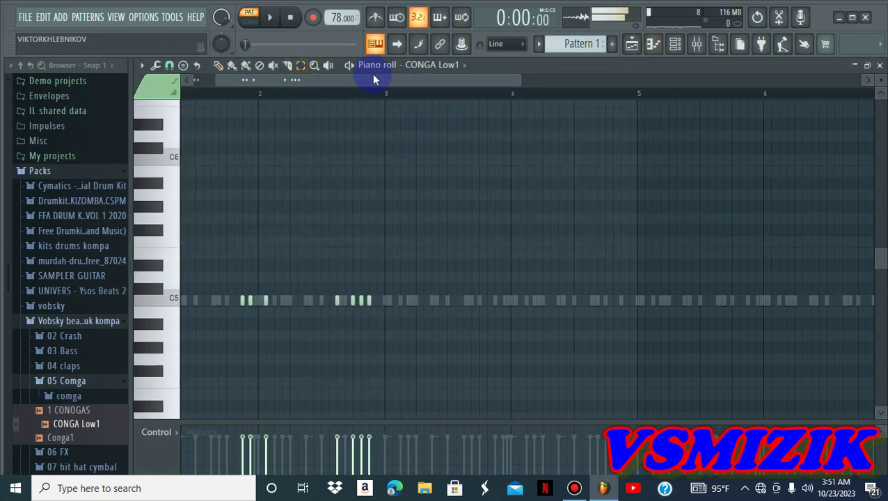
left_click_drag(382, 96, 62, 129)
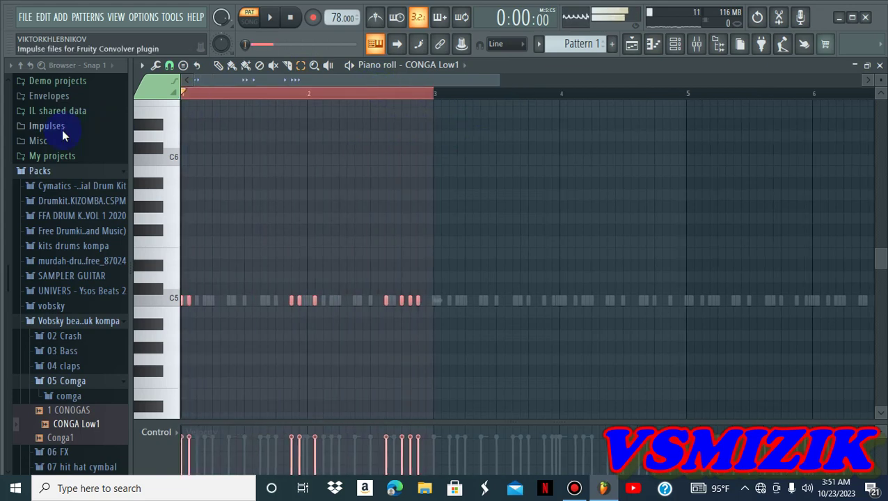
key("ctrl+b")
key("ctrl+b")
key("ctrl+b")
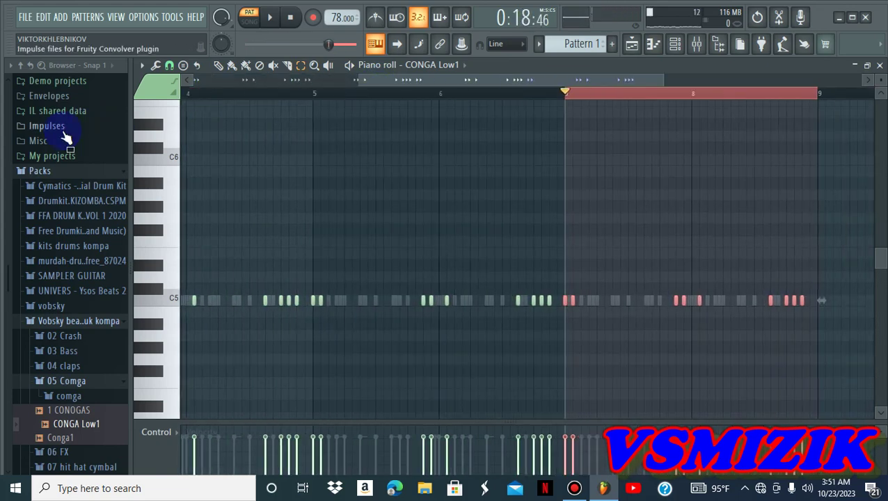
left_click(218, 92)
left_click(290, 16)
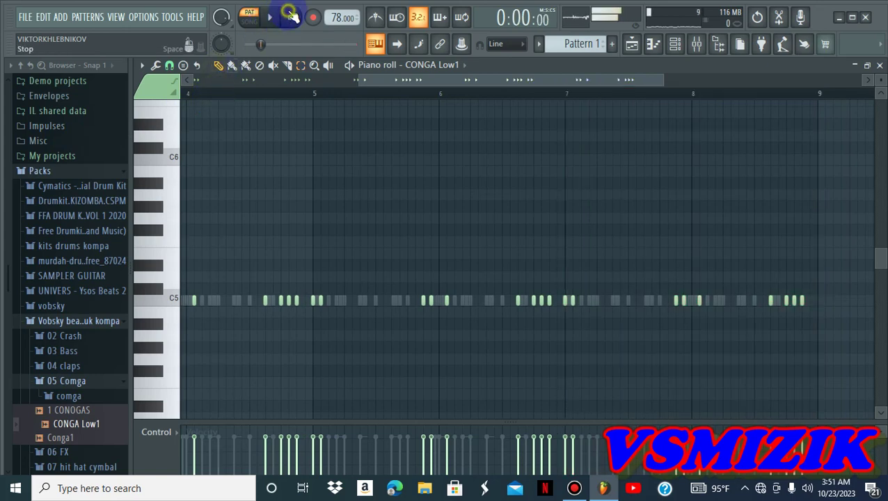
- Listen to the pattern with the conga part from the start, bring up the channel rack and stop playback
left_click(270, 16)
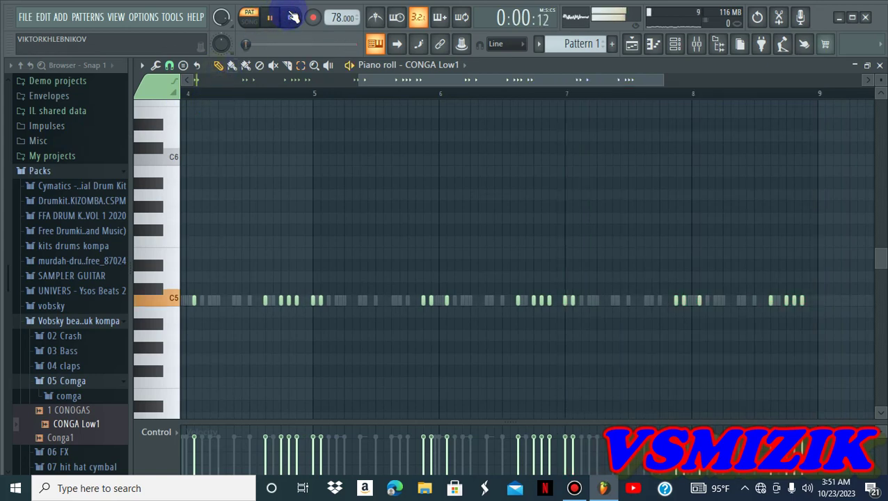
left_click(676, 46)
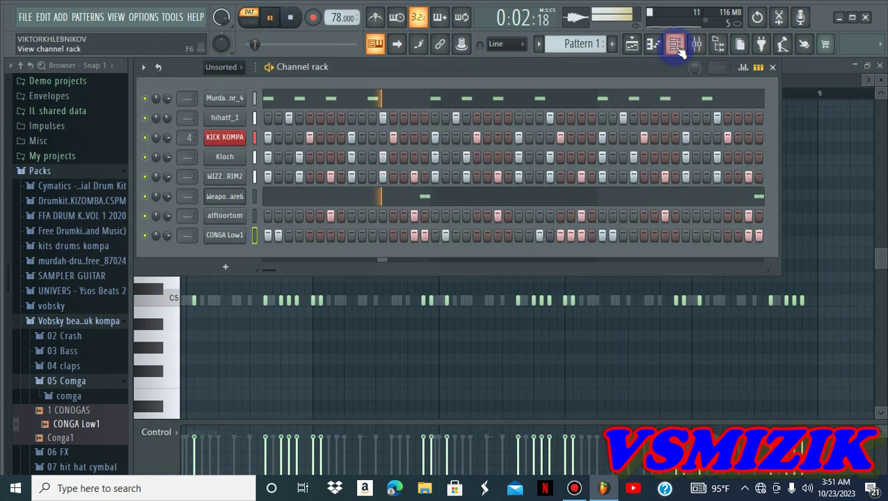
left_click(292, 19)
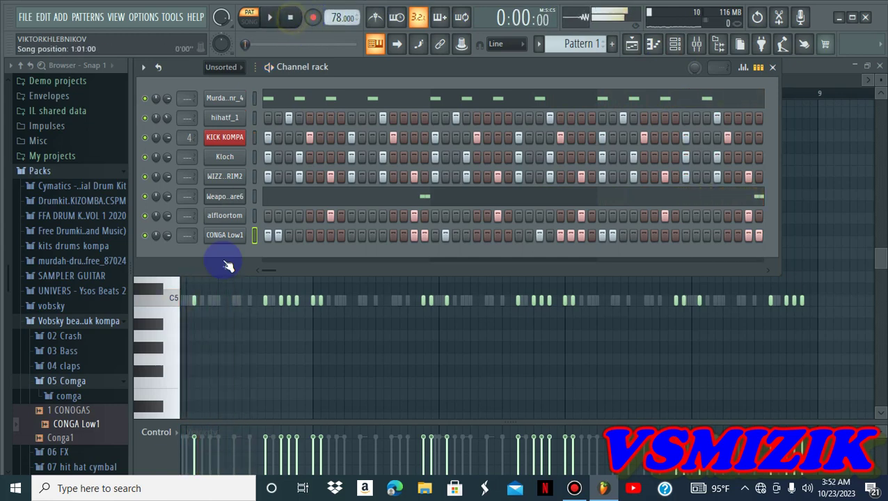
- Audition TOM ZOOK from the Vobsky kompa pack's 13 Tom folder and add it as a new channel above CONGA Low1
left_click(8, 274)
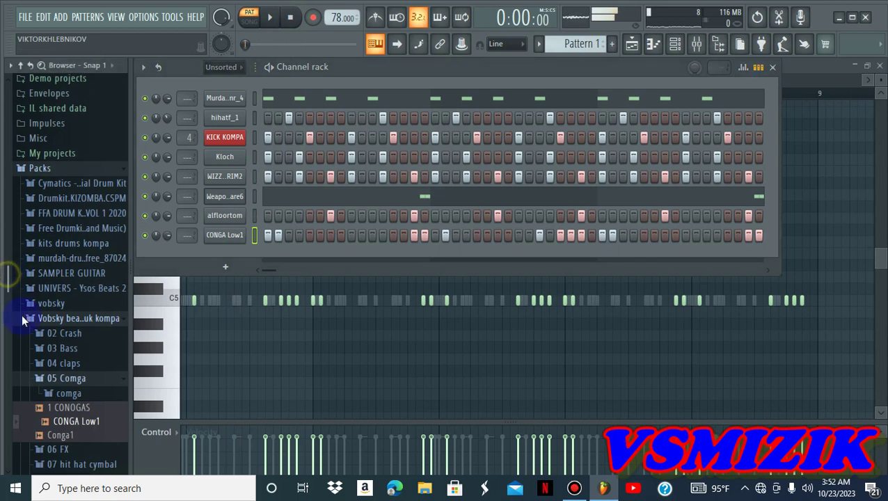
scroll(22, 315, "down", 3)
left_click_drag(78, 323, 104, 282)
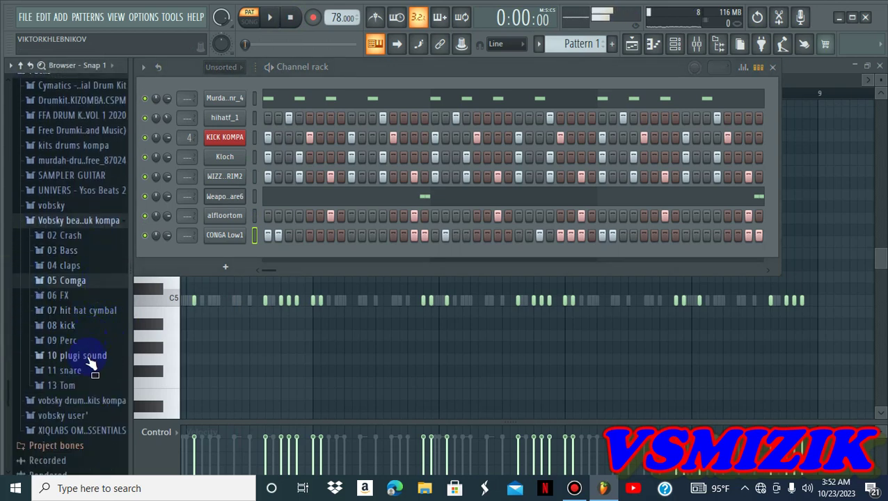
left_click(76, 387)
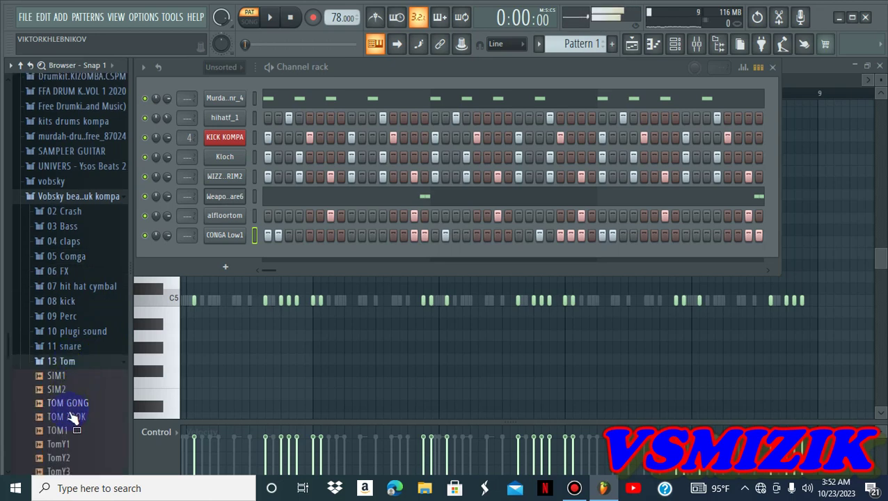
left_click(71, 416)
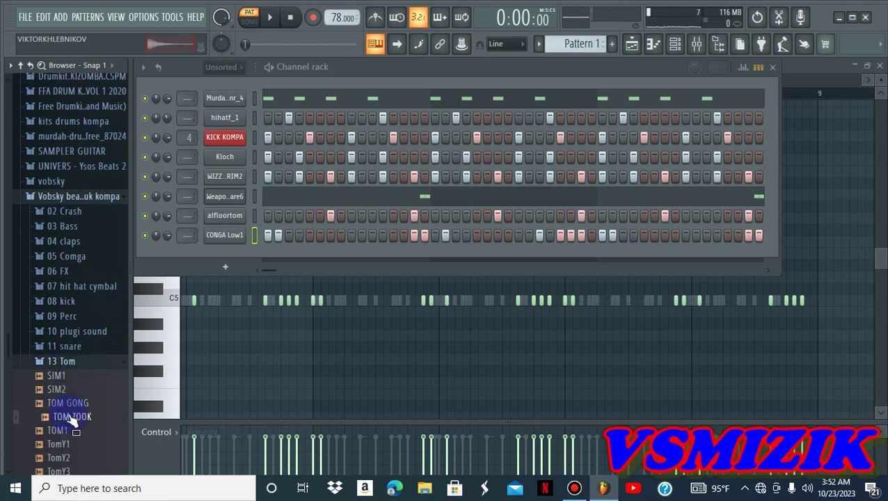
left_click_drag(72, 417, 229, 228)
- Preview the TOM ZOOK sample in its channel settings and close the settings window
left_click(236, 236)
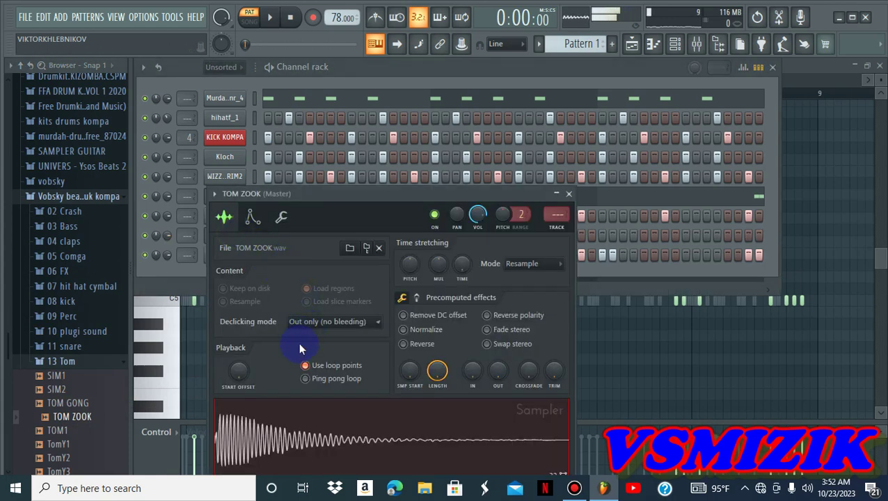
left_click(338, 442)
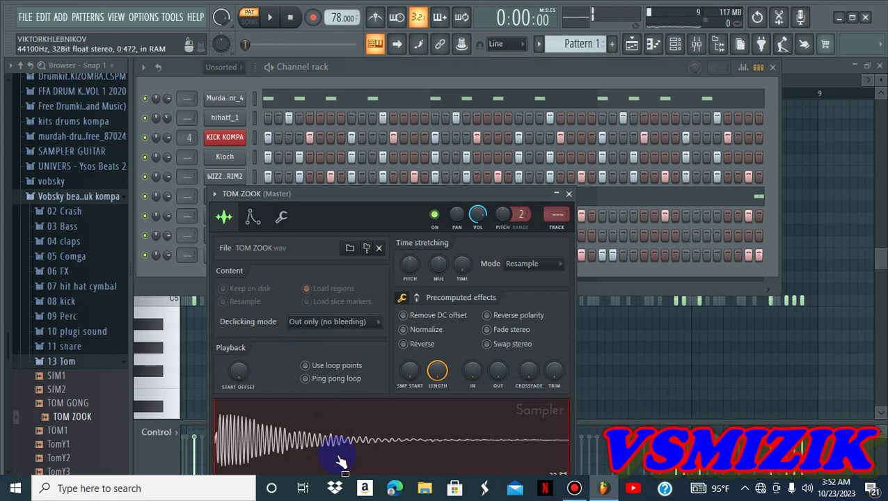
left_click(568, 198)
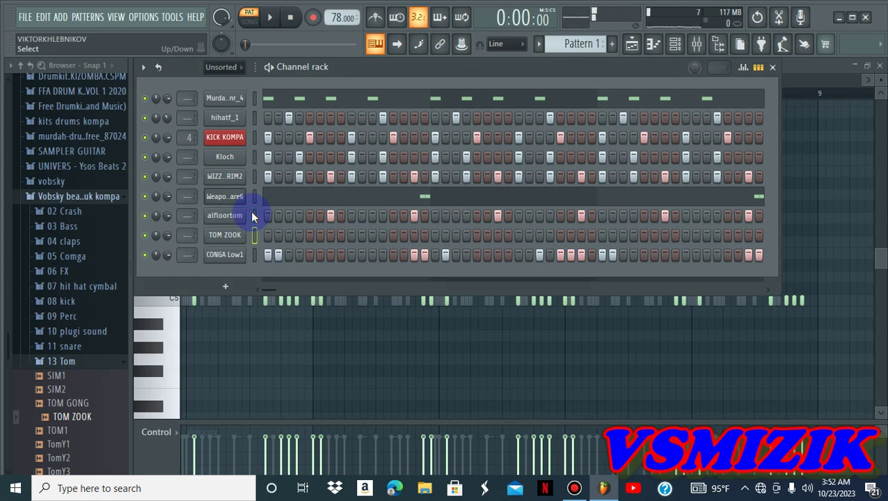
- Place TOM ZOOK hits on every eighth step from step 7, matching the alfloortom pattern, and audition the result
key("space")
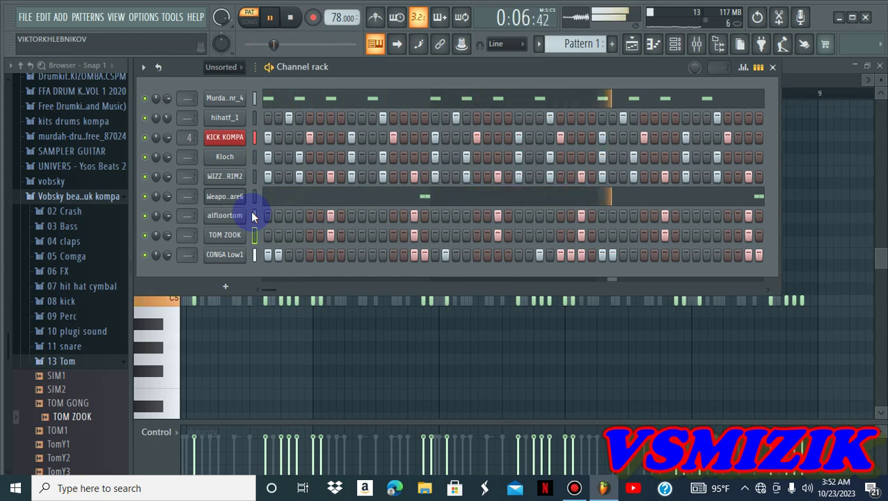
key("space")
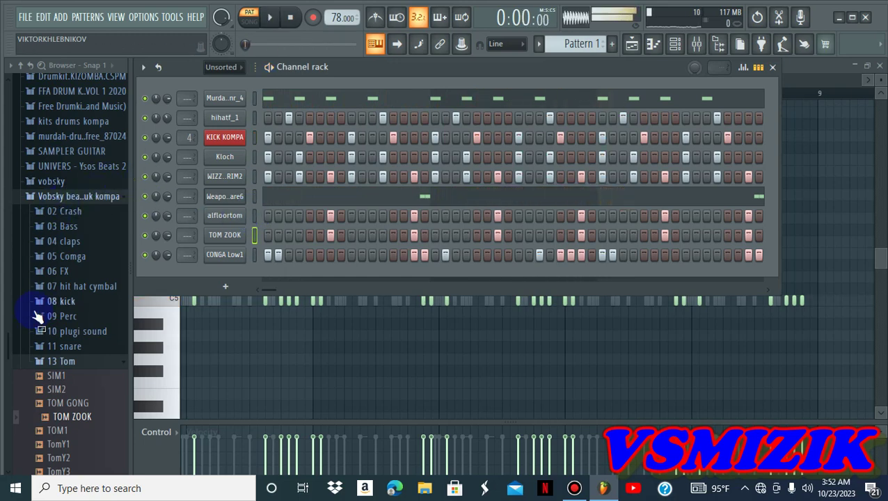
scroll(21, 387, "down", 4)
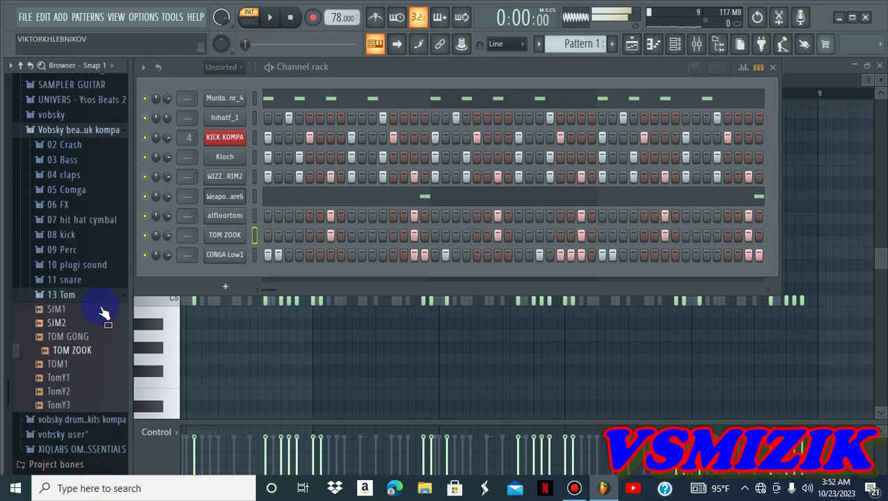
- Add cymbal kale1 from the 07 hit hat cymbal folder as a new channel, with hits on steps 1, 4, 7, 9, 12 and 15
left_click(106, 298)
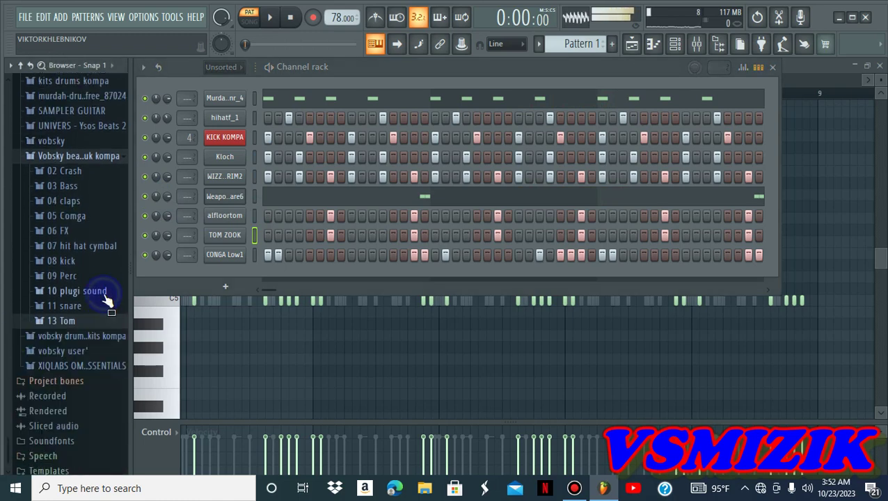
left_click(89, 249)
left_click_drag(85, 318, 224, 271)
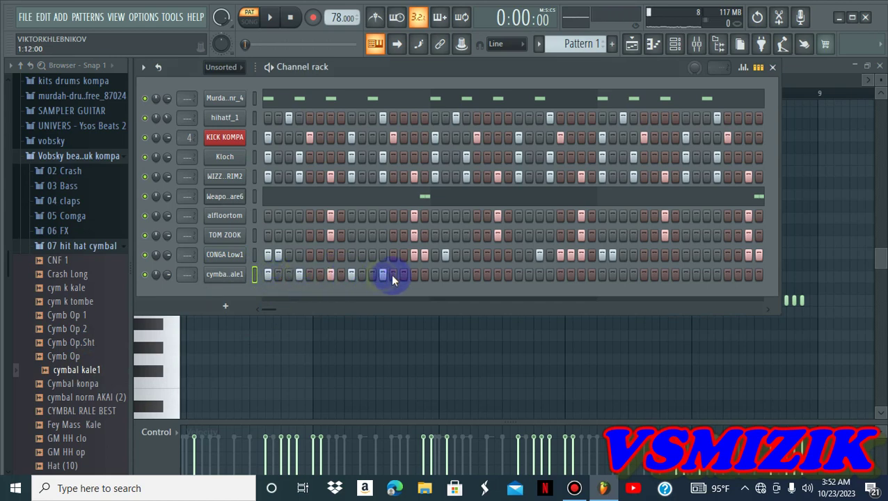
left_click(413, 274)
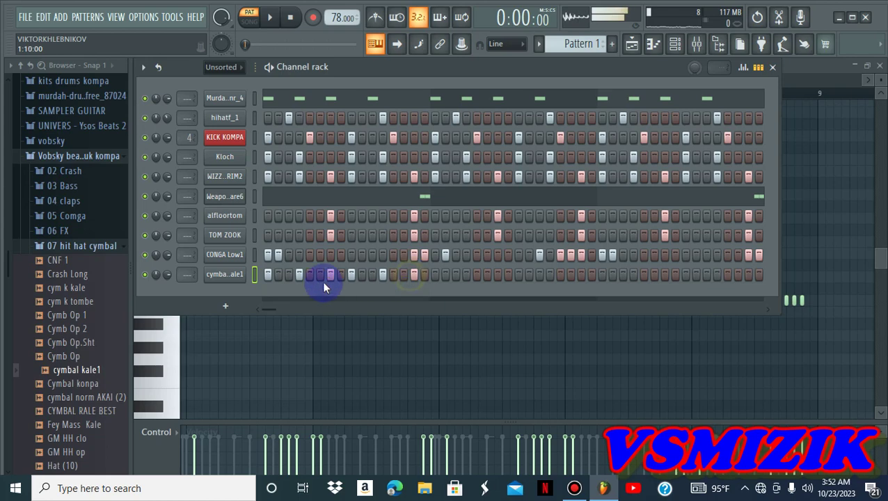
- In the cymbal kale1 piano roll, add softer C5 notes on steps 3, 6, 11 and 14 of bar 1 and audition them
right_click(247, 277)
left_click(256, 274)
left_click(400, 84)
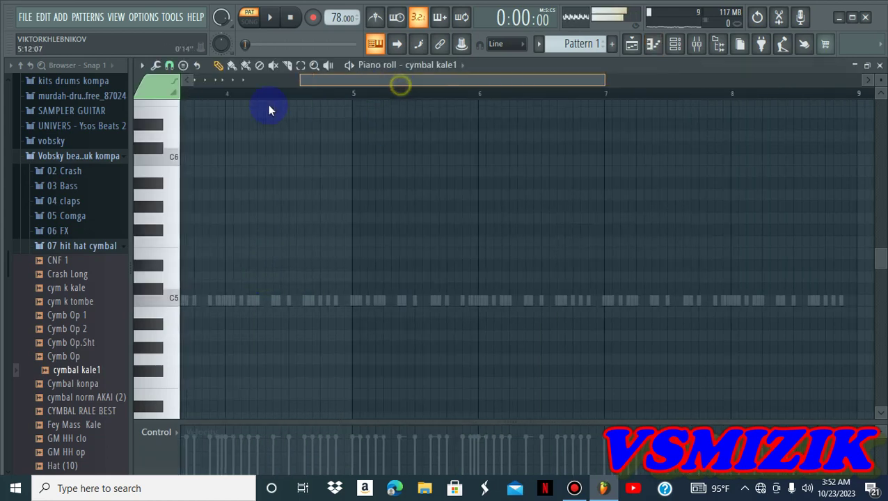
left_click_drag(268, 104, 70, 140)
left_click_drag(499, 77, 325, 78)
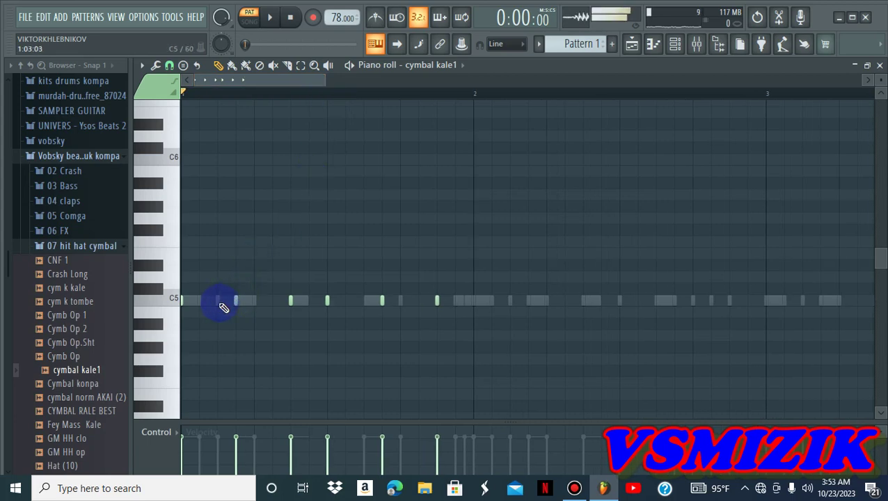
left_click(224, 300)
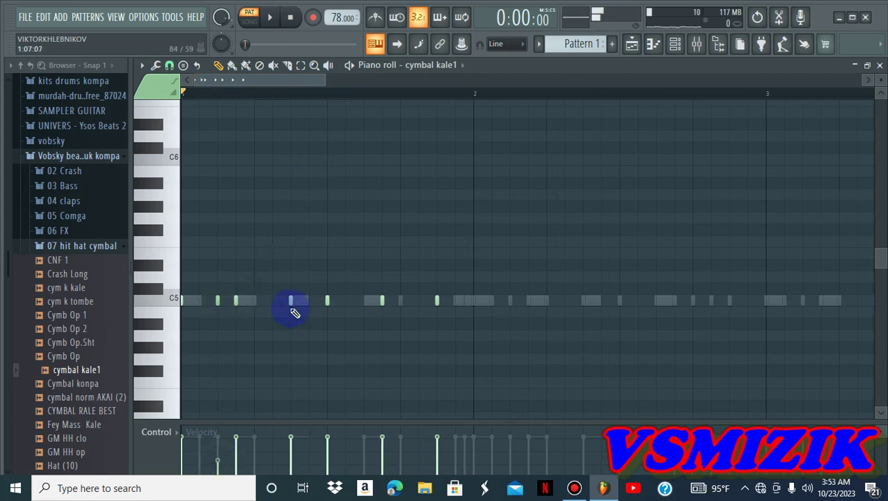
left_click(275, 301)
left_click(362, 299)
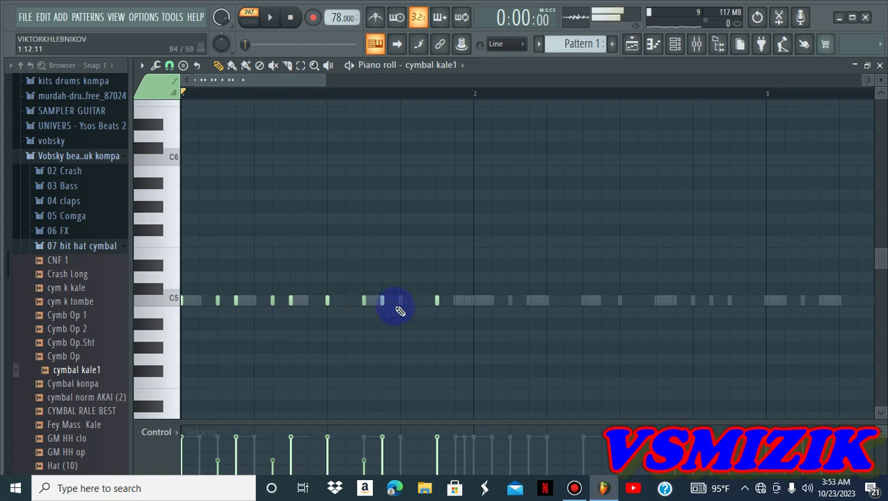
key("space")
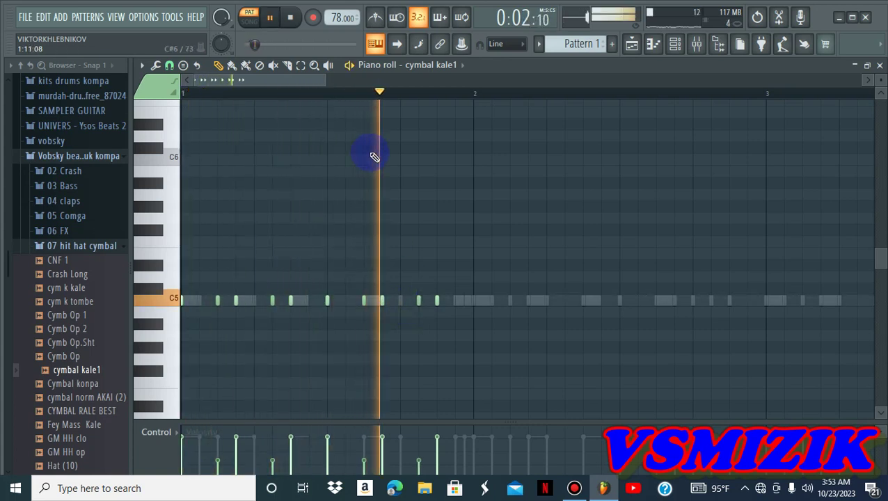
key("space")
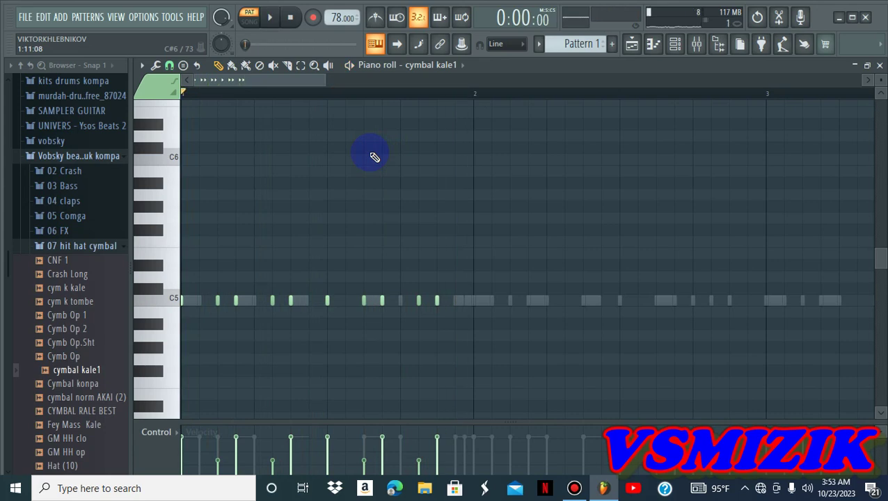
- Select bar 1 of the cymbal kale1 notes, duplicate it through bar 8, and clear the selection
left_click(301, 64)
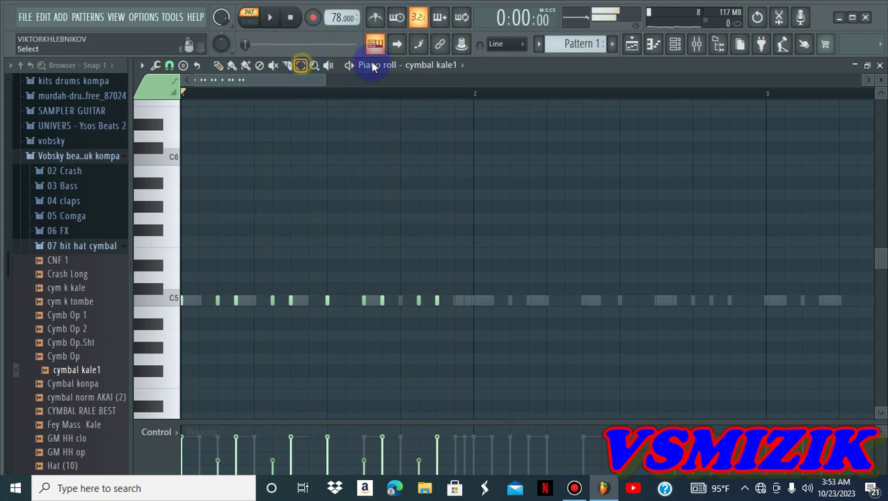
left_click_drag(404, 91, 77, 94)
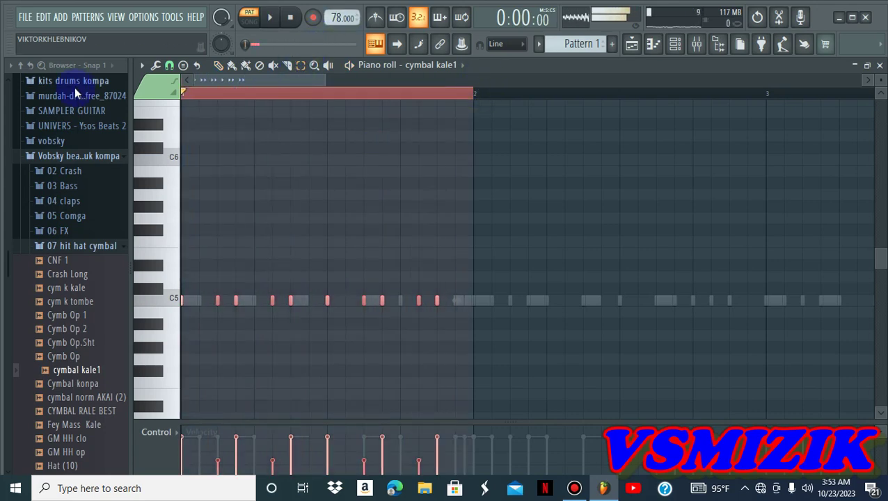
key("space")
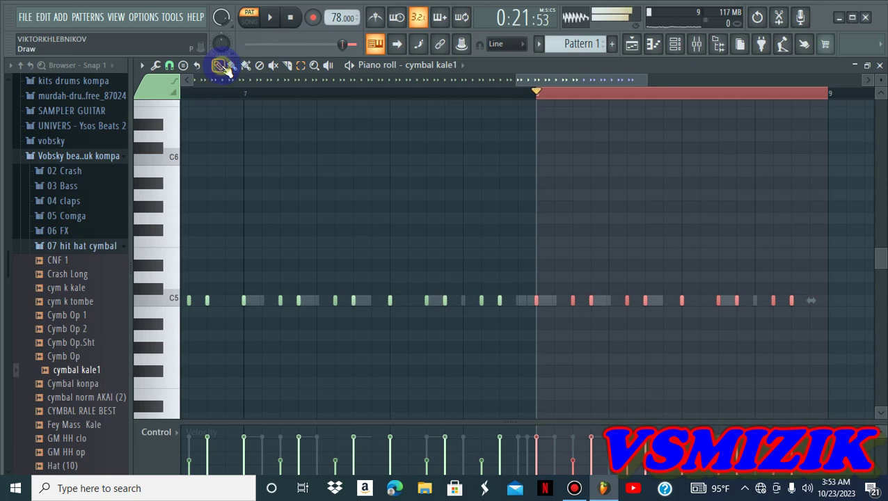
left_click(218, 94)
left_click(287, 20)
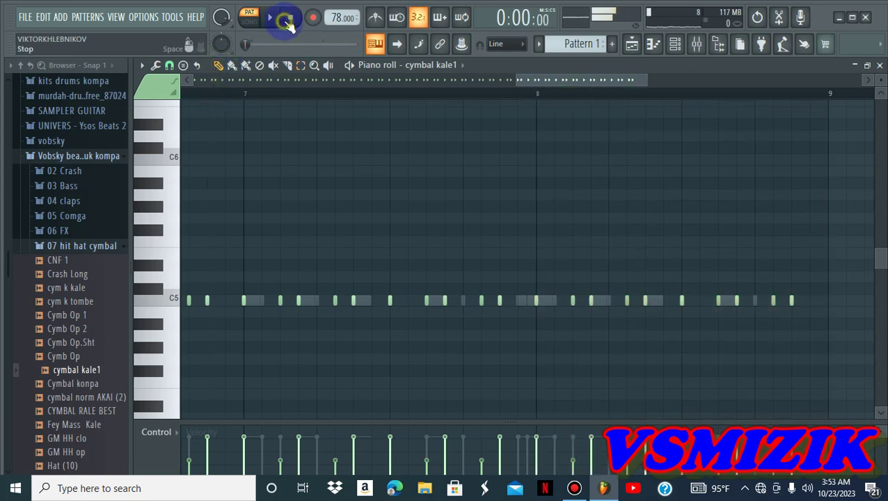
- Add Cymb Op.Sht as a new channel below cymbal kale1 and place a hit on step 7 of bar 2 during playback
left_click(674, 44)
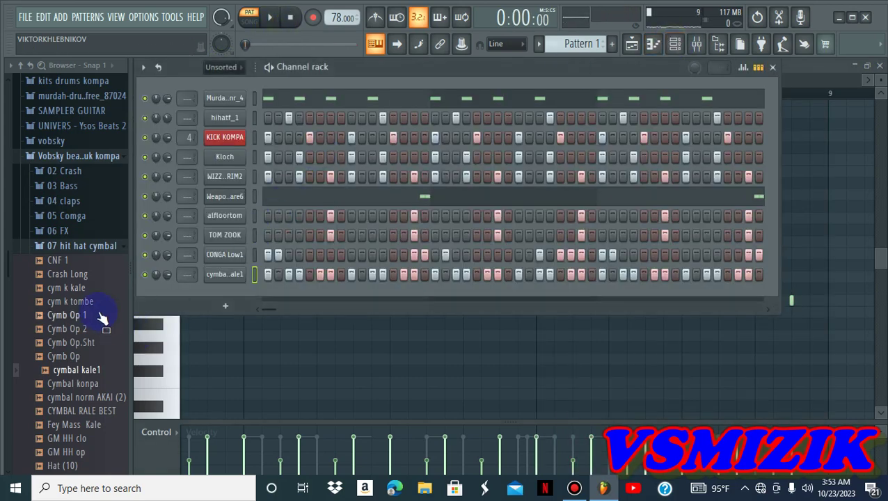
left_click_drag(91, 336, 234, 291)
key("space")
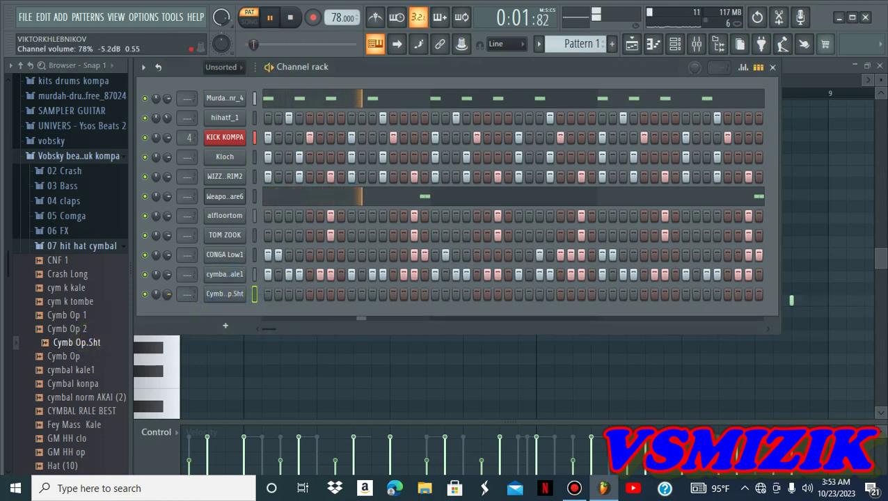
left_click(497, 294)
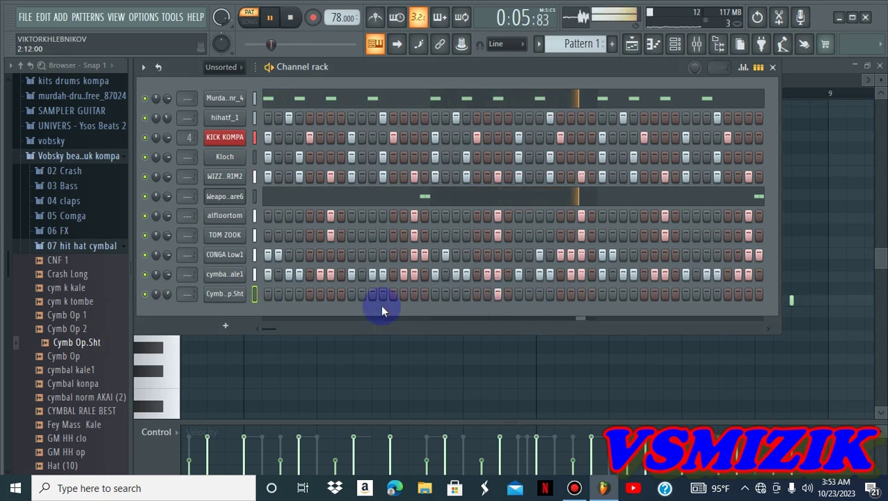
- Place Cymb Op.Sht hits on steps 6 and 10 of bar 4 and step 3 of bar 6 while listening to the pattern
left_click_drag(273, 329, 287, 334)
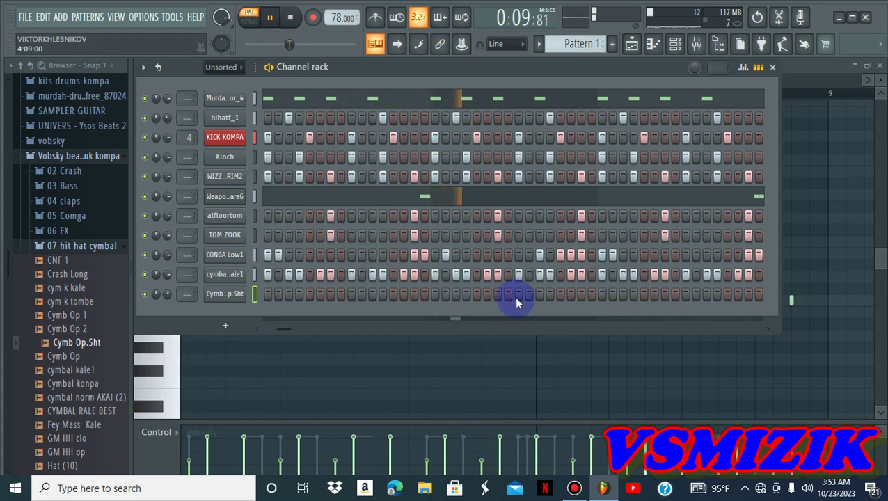
key("space")
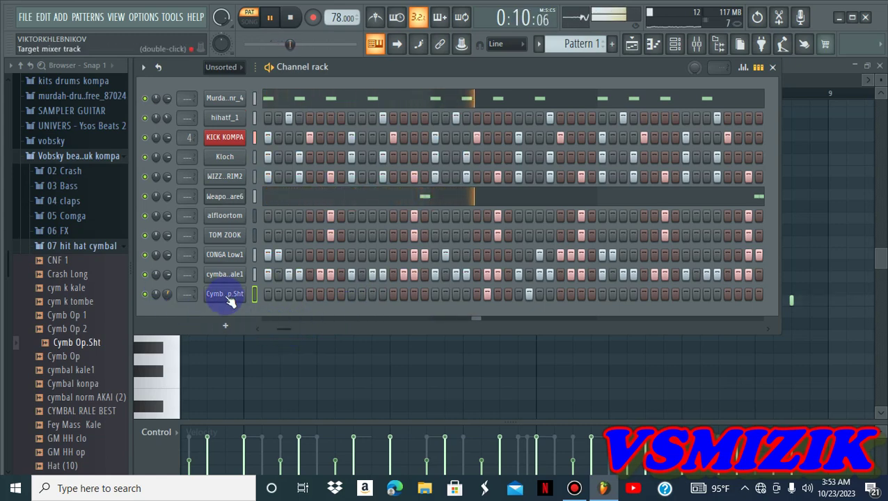
left_click_drag(278, 327, 285, 331)
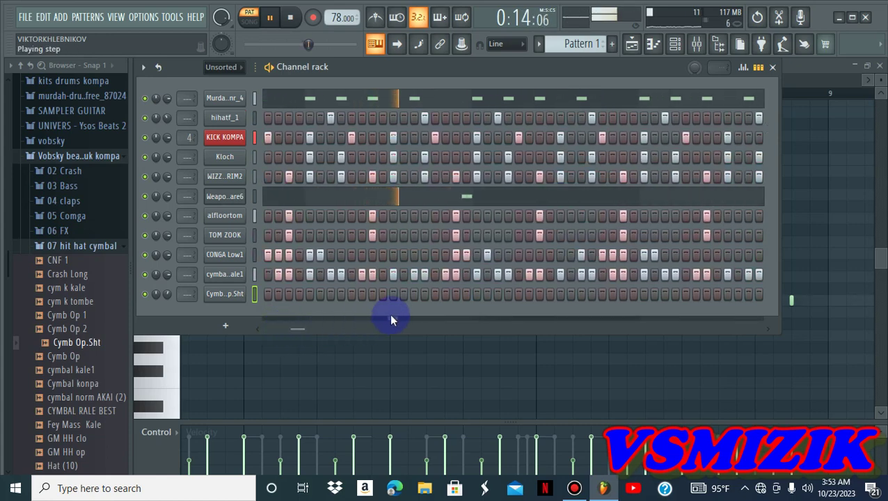
left_click(508, 293)
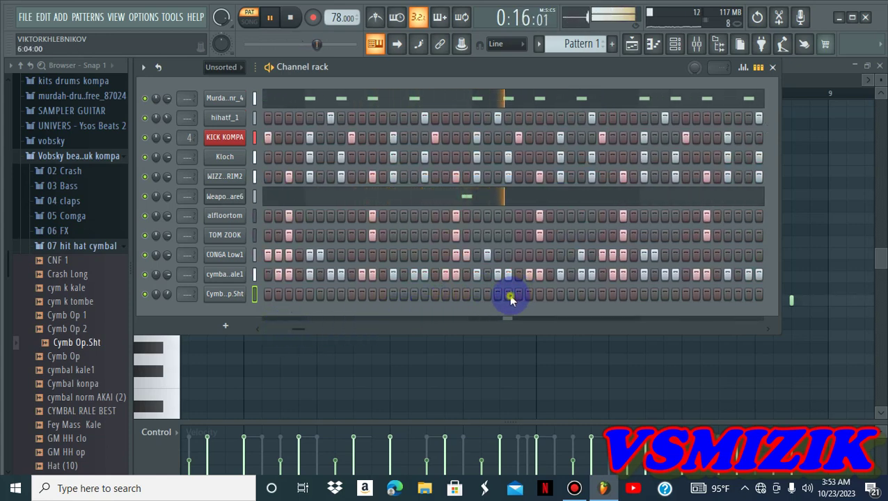
key("space")
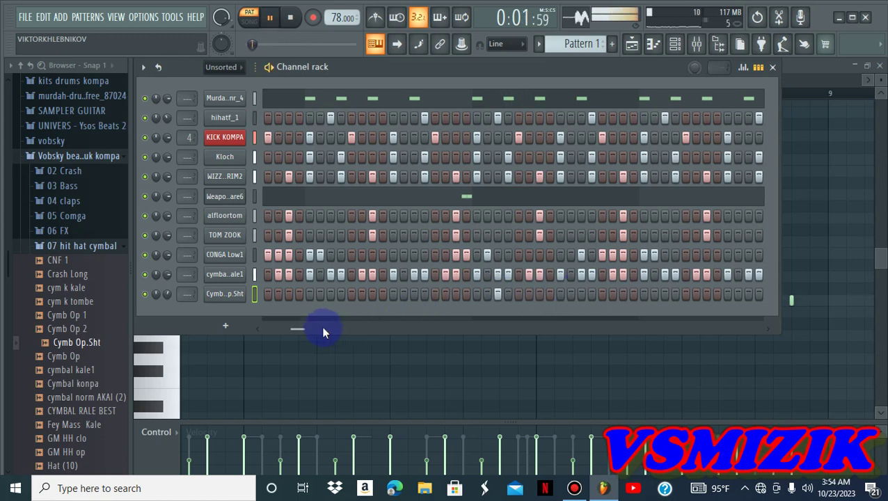
- Place a Cymb Op.Sht hit on step 5 of bar 8 and audition the end of the pattern
left_click_drag(298, 332, 312, 332)
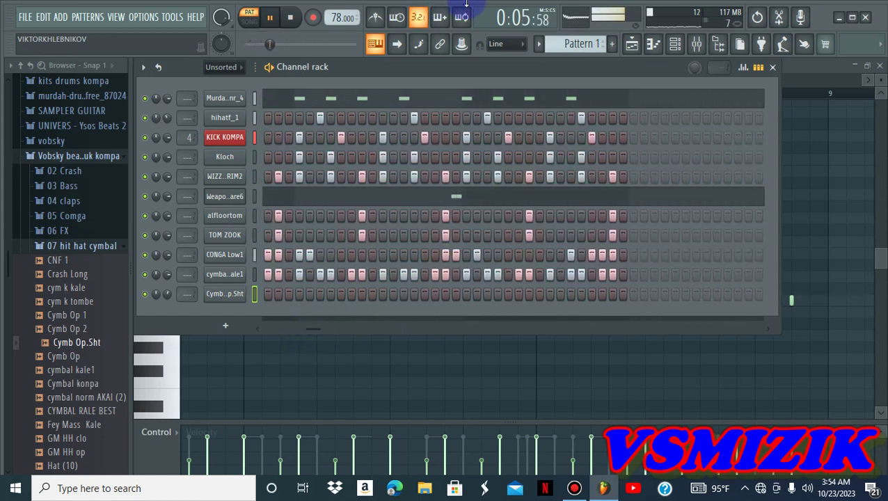
mouse_move(468, 6)
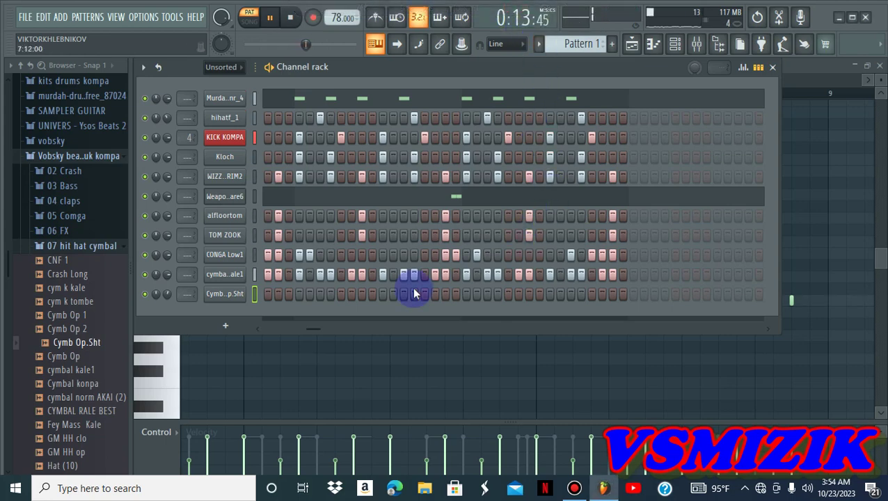
left_click_drag(316, 326, 417, 316)
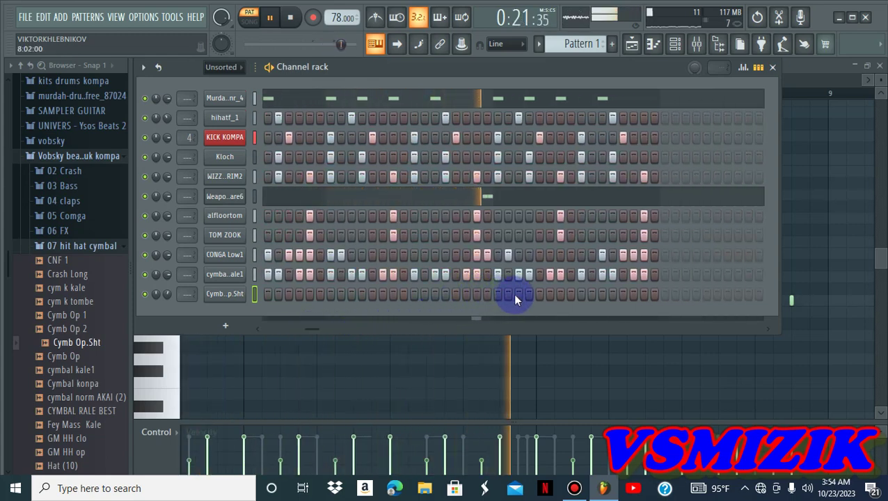
key("space")
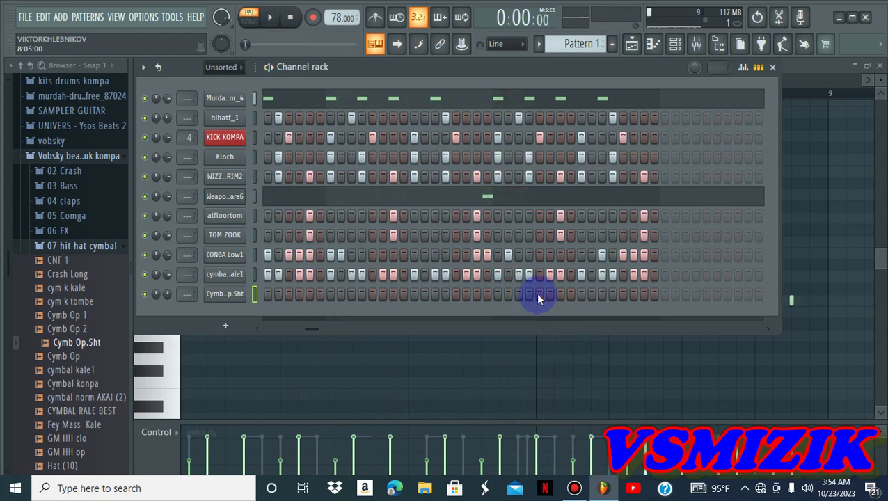
left_click(539, 294)
left_click_drag(253, 42, 258, 45)
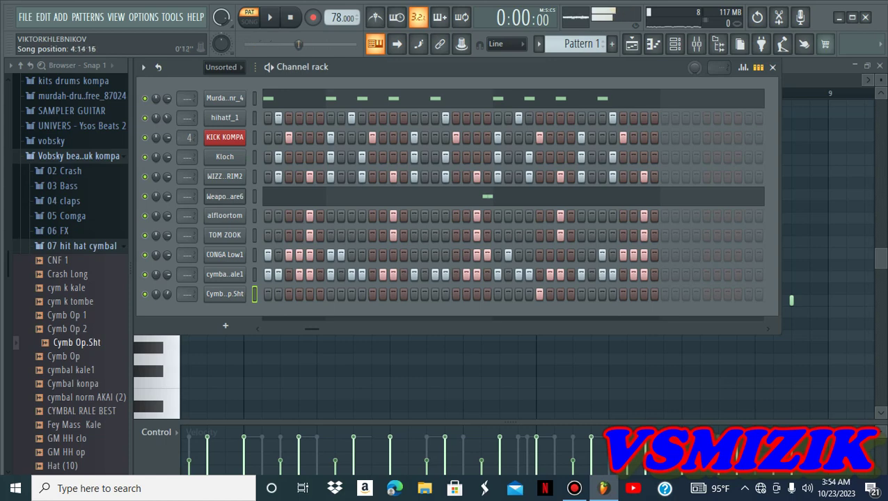
key("space")
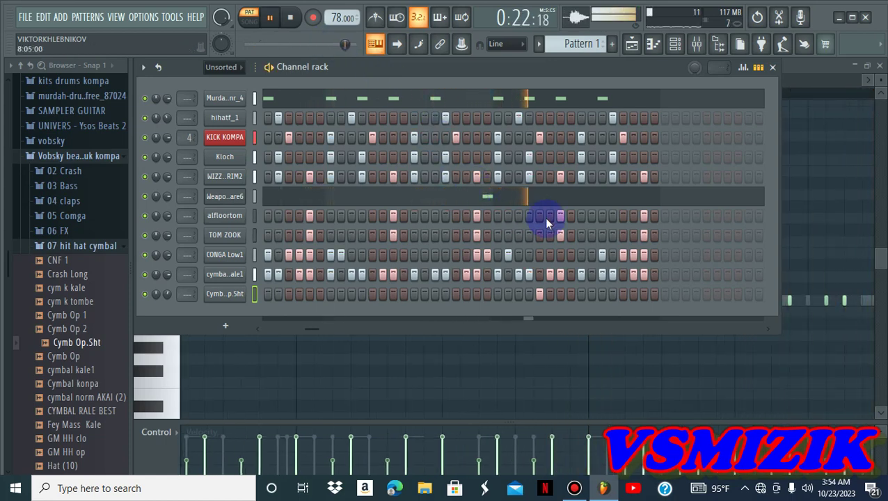
key("space")
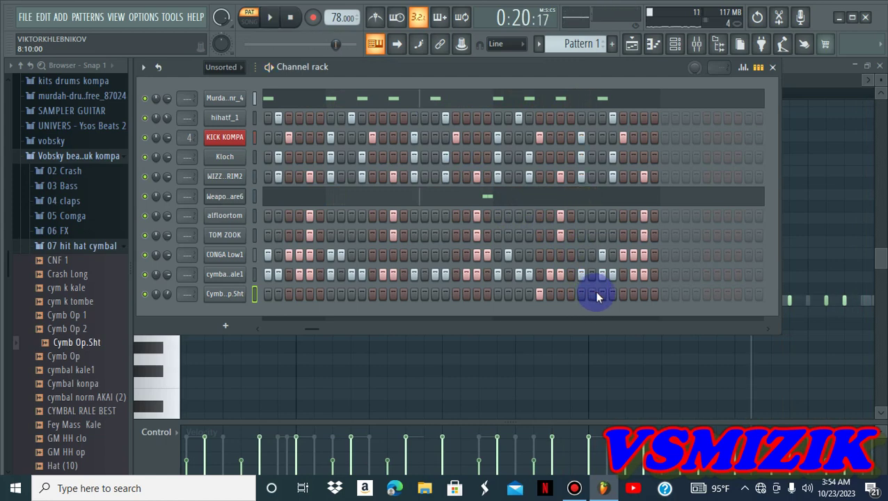
- Replay the pattern's ending and add a Cymb Op.Sht hit on step 12 of bar 8
key("space")
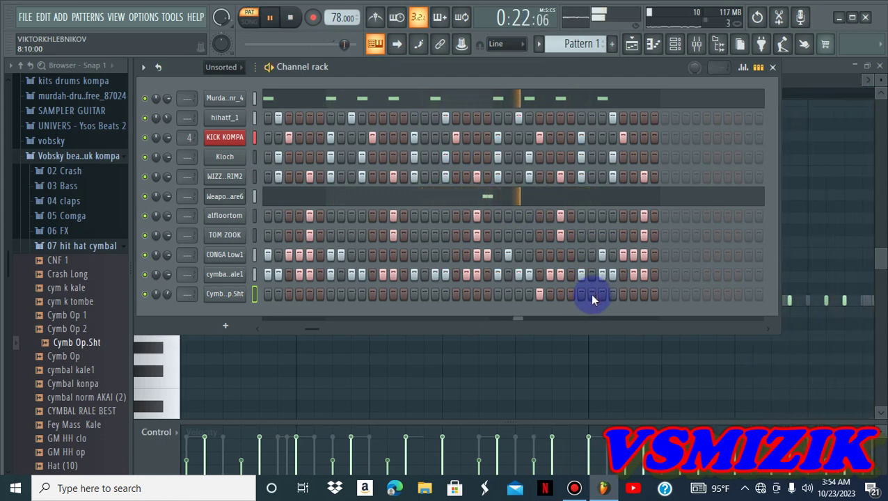
left_click(610, 295)
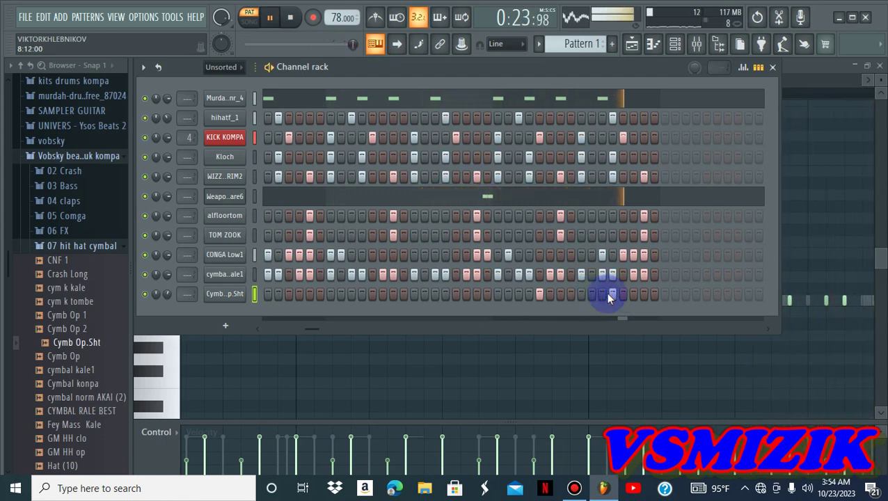
key("space")
- Add cym k tombe as a new channel below Cymb Op.Sht and raise its gain boost to about 10%
left_click(93, 328)
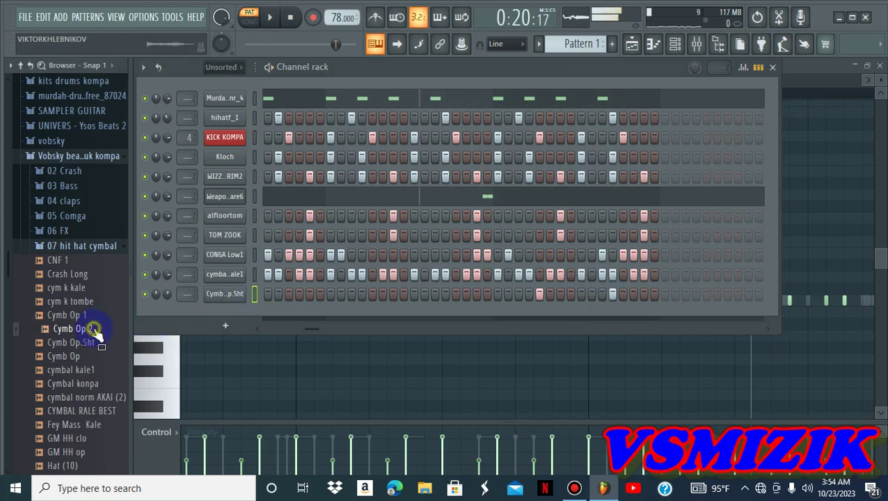
left_click_drag(82, 301, 223, 312)
left_click(224, 316)
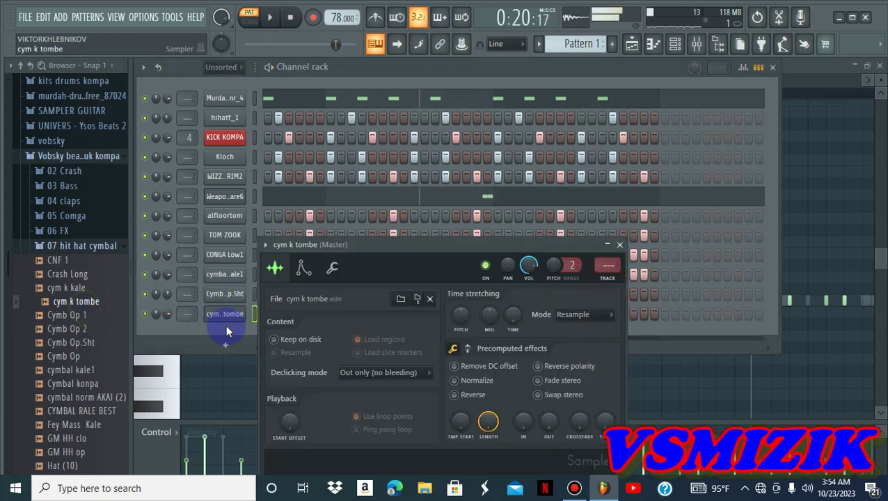
left_click(470, 349)
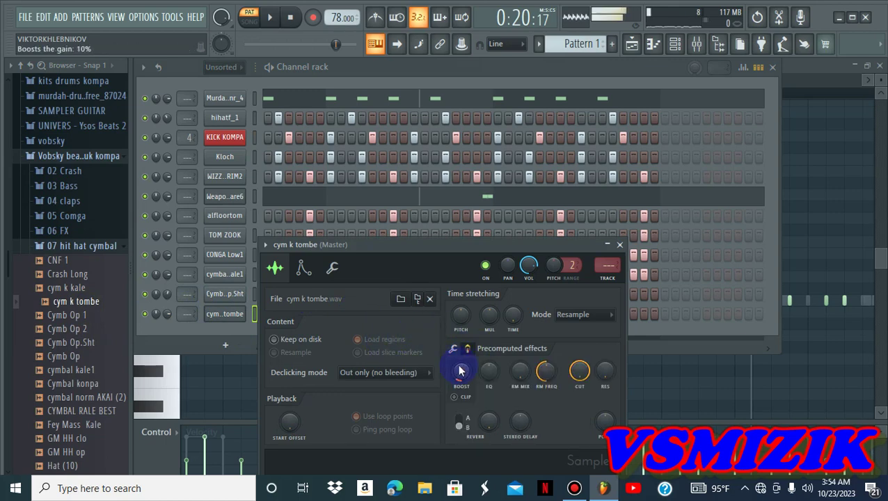
left_click(619, 245)
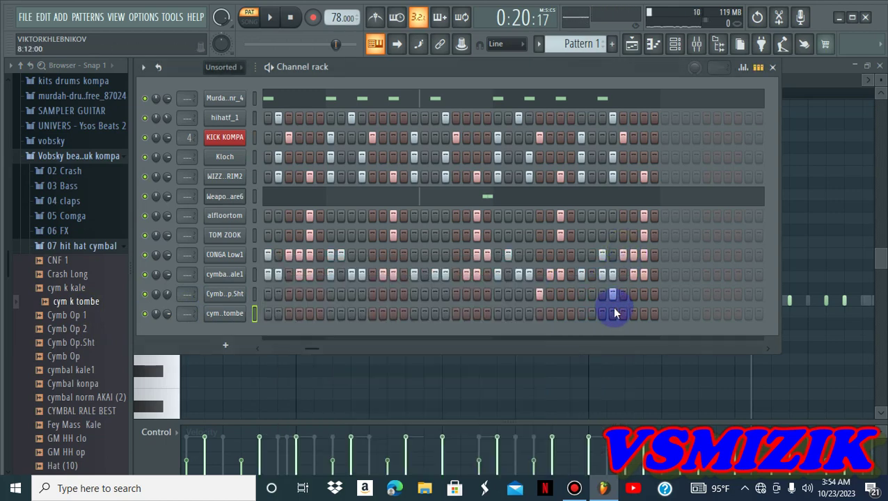
- Place a cym k tombe hit on step 12 of bar 8 and clear the cymbal kale1 hits from that step to the bar's end
left_click(610, 275)
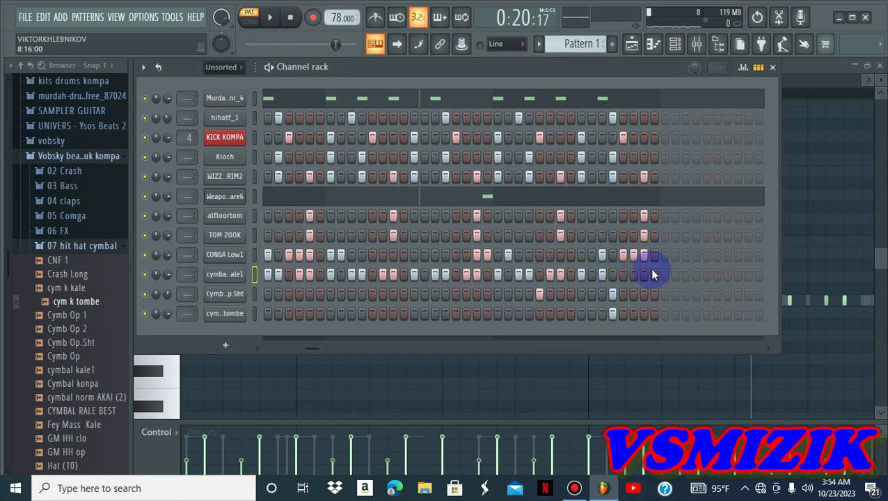
- Clear the kick, rim, floor tom, TOM ZOOK and conga hits after step 12 of bar 8 and audition the ending
key("space")
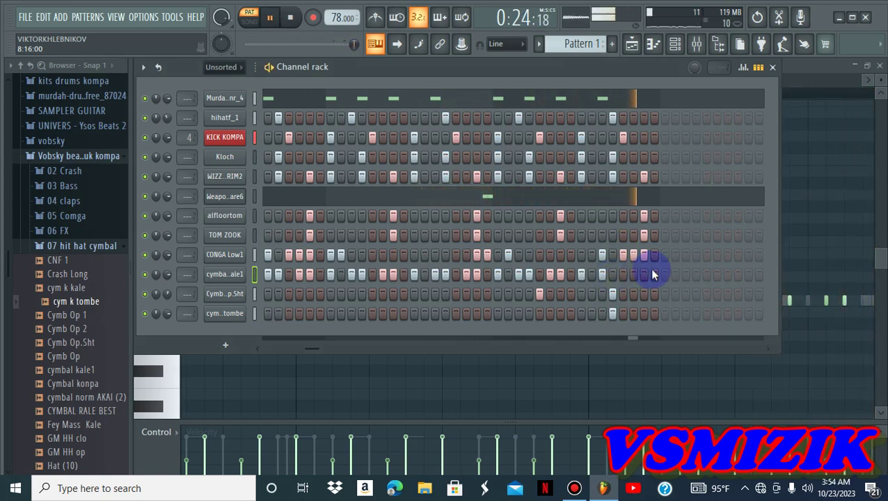
key("space")
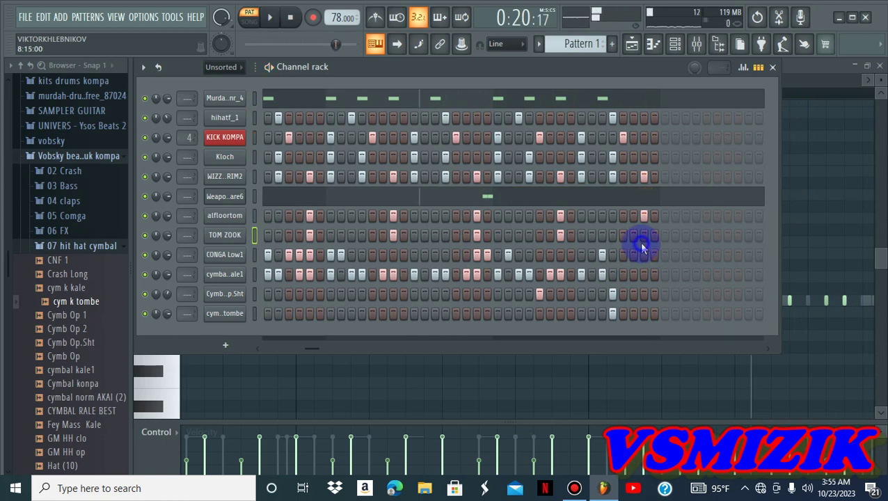
left_click(644, 215)
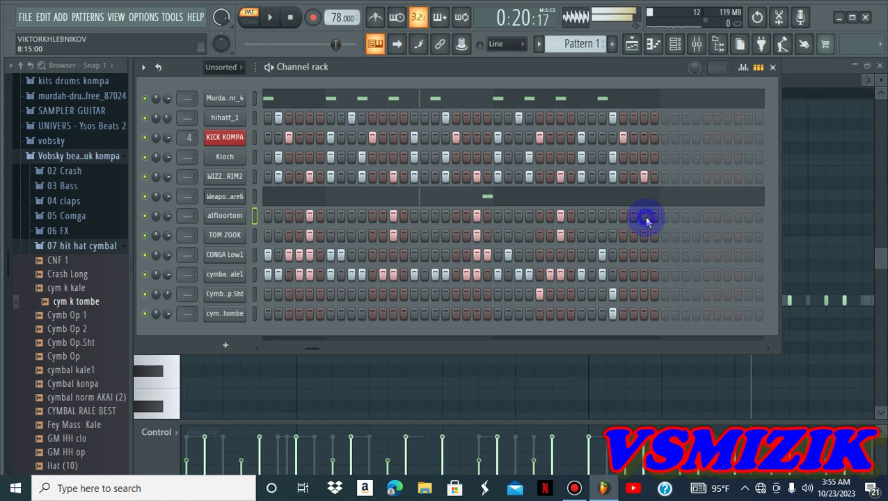
left_click(644, 177)
key("space")
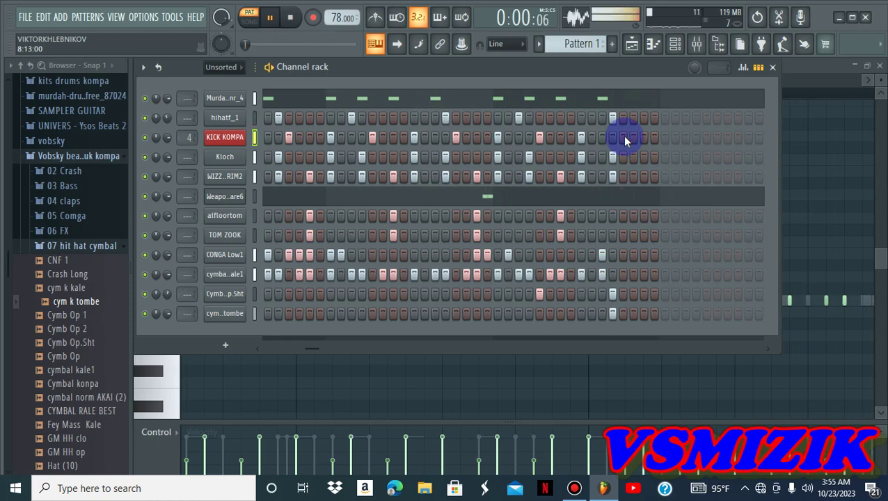
- Add Cloch 2 from the 09 Perc folder as the last channel and place a hit on step 14 of bar 8 during playback
left_click_drag(88, 300, 89, 301)
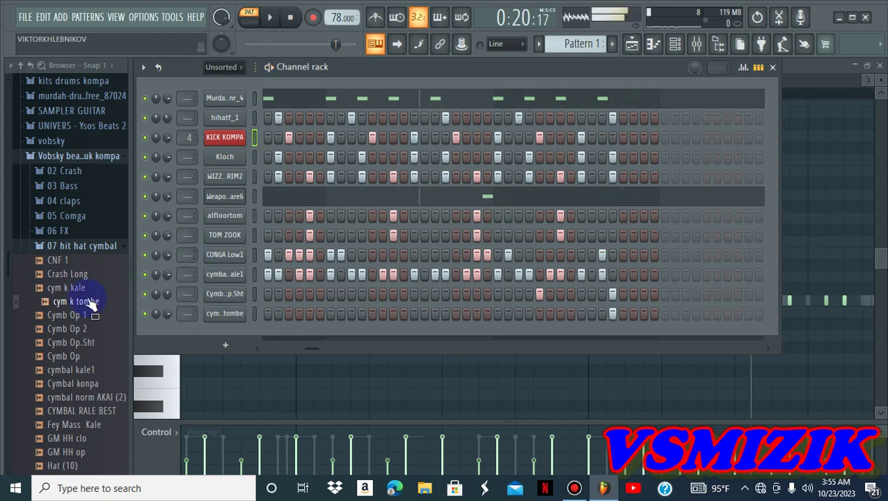
left_click_drag(61, 259, 78, 291)
left_click_drag(63, 343, 265, 333)
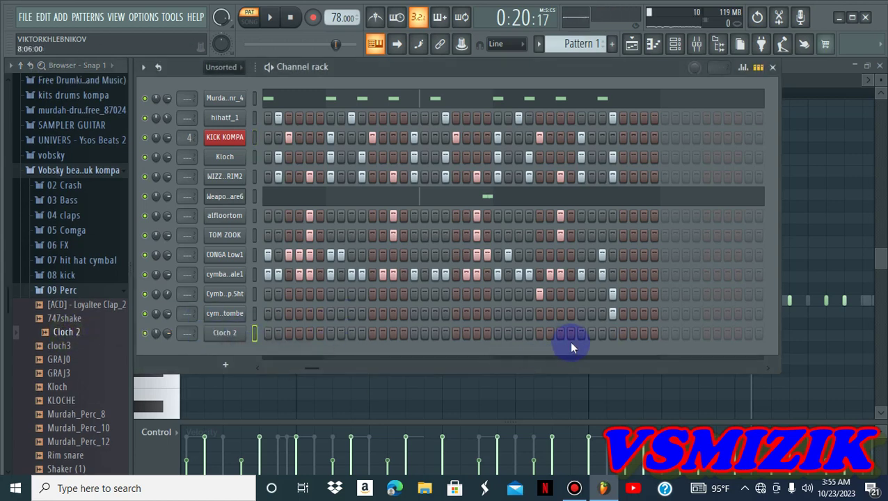
key("space")
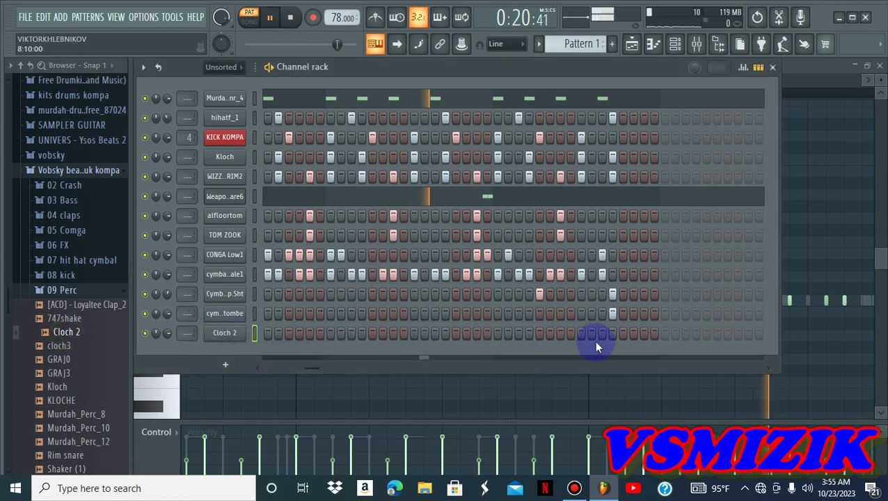
left_click(632, 333)
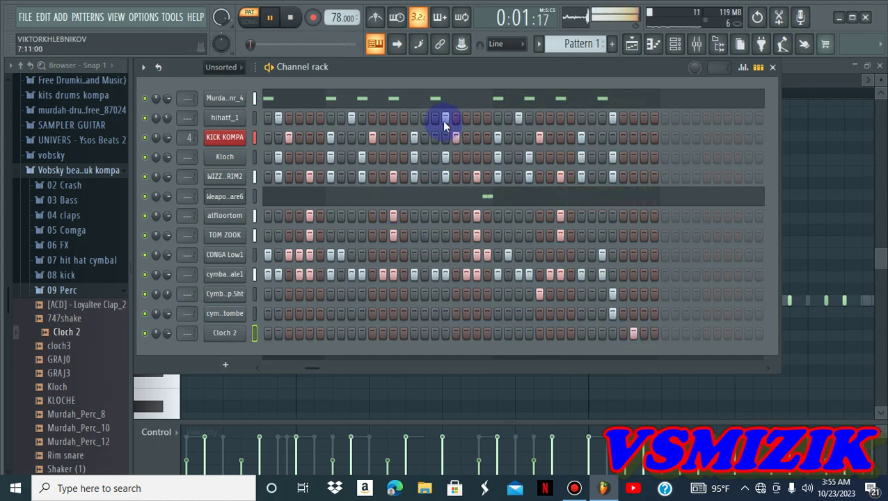
left_click(290, 17)
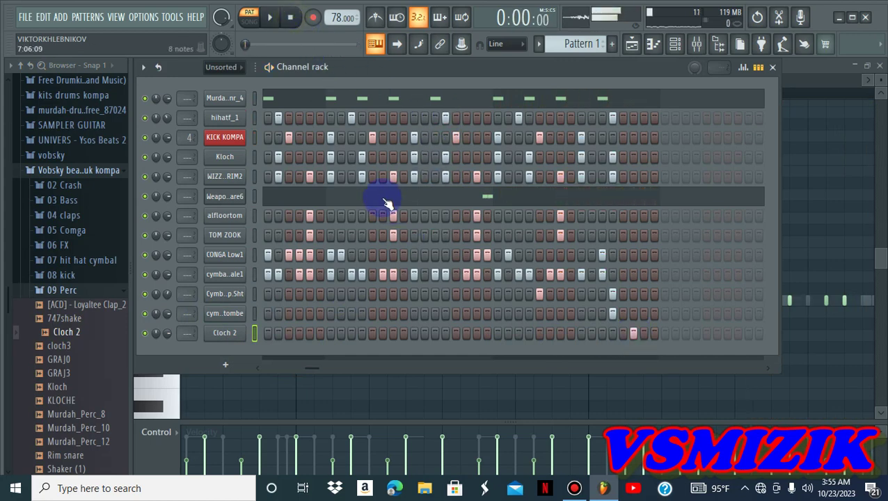
- Return the step grid to the pattern's start and browse the packs to the HI-HATS folder of UNIVERS - Ysos Beats 2
left_click_drag(310, 370, 253, 367)
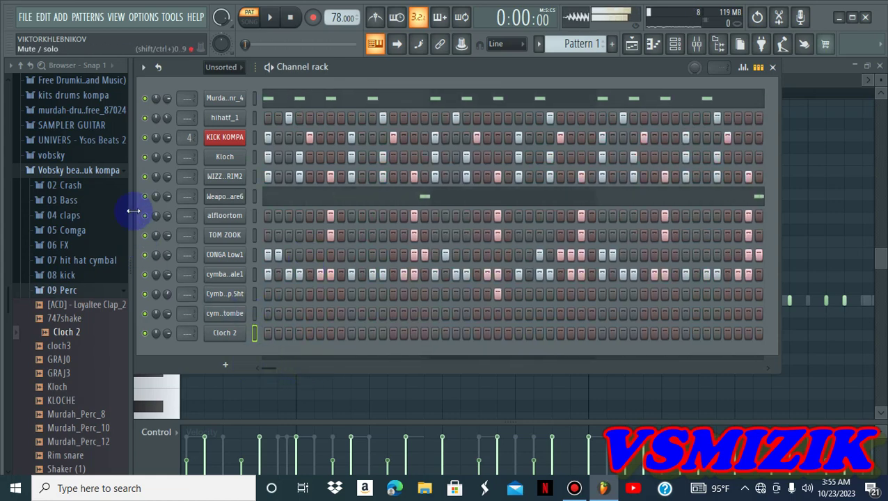
left_click(105, 175)
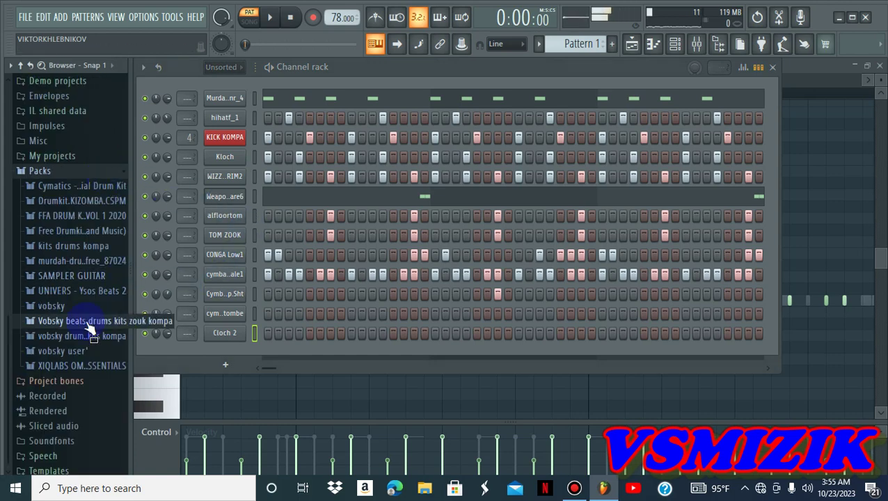
left_click(14, 338)
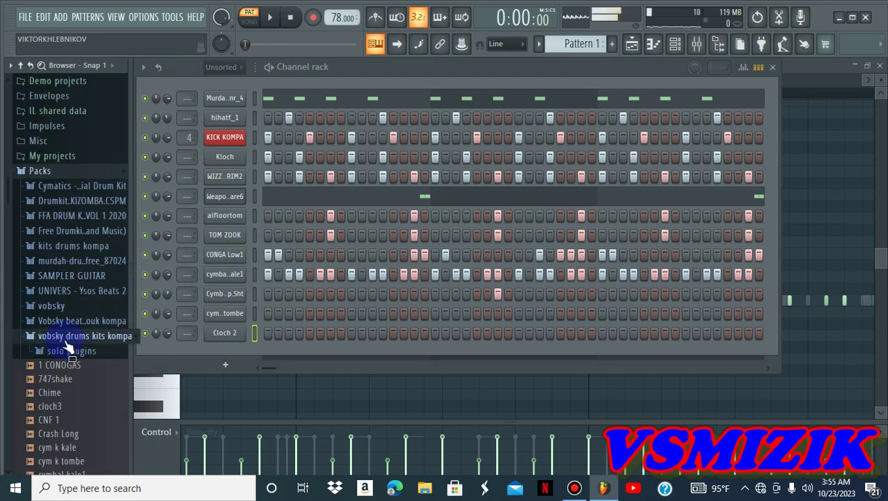
left_click(7, 334)
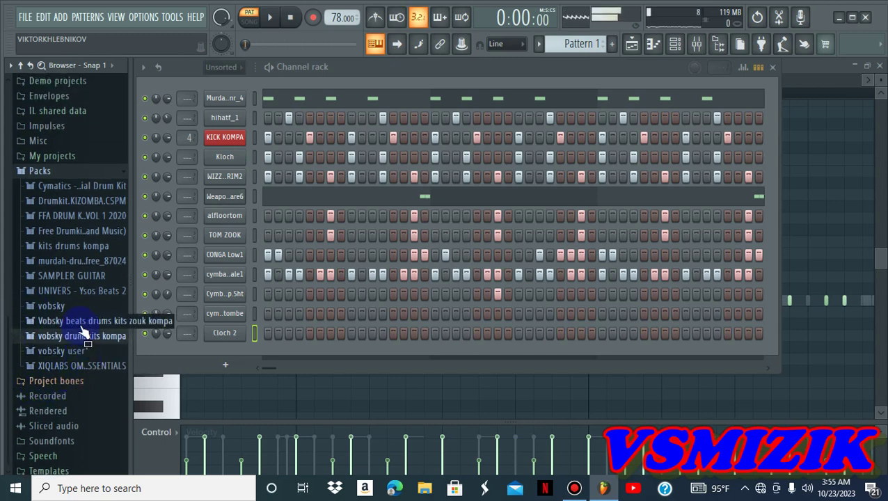
left_click(70, 291)
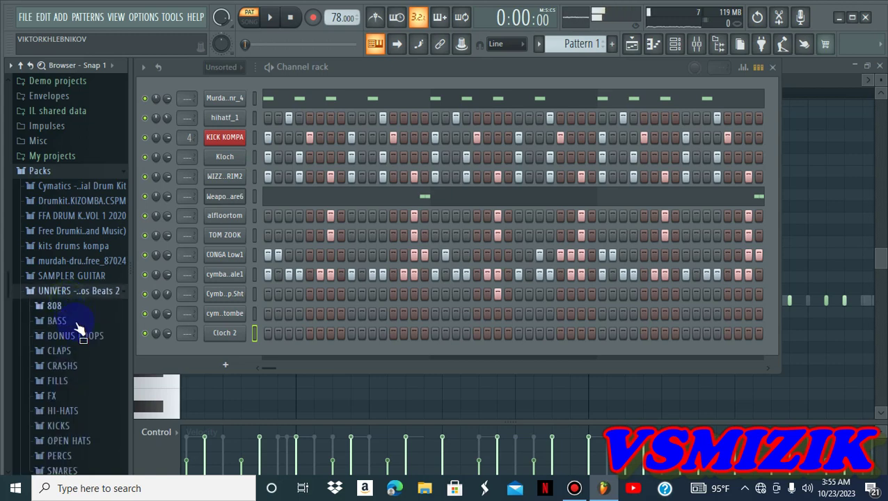
scroll(22, 402, "down", 3)
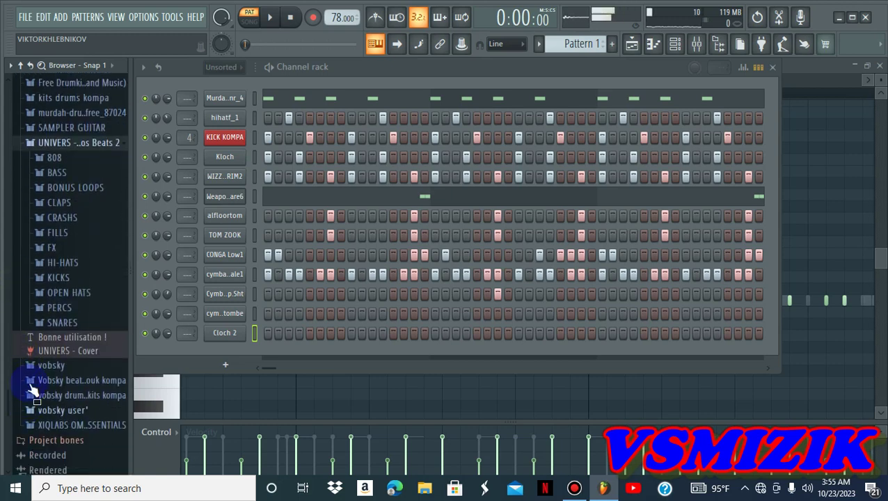
left_click(59, 267)
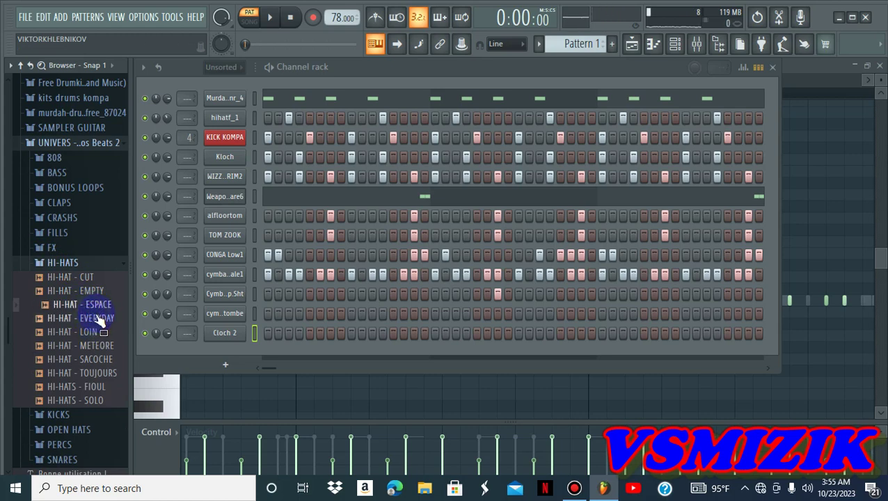
- Add HI-HAT - EVERYDAY as a channel below the WIZZ rim, paste the rim's pattern into it and play it
left_click_drag(99, 318, 223, 185)
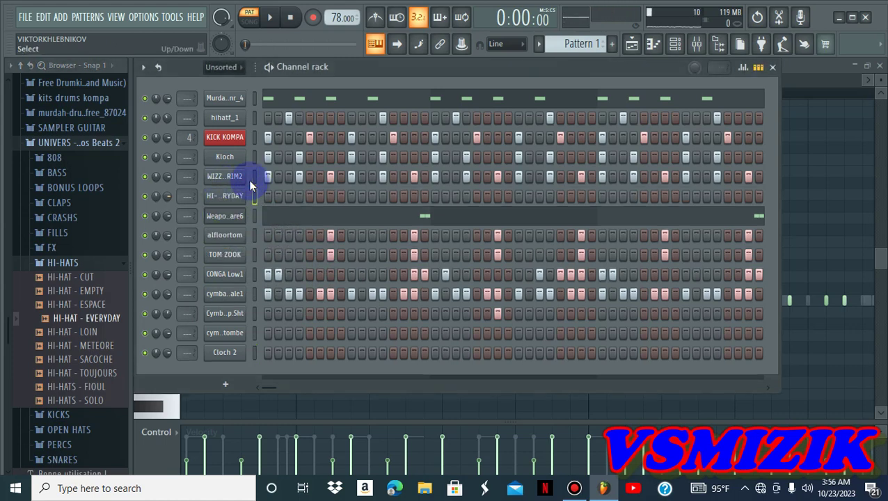
key("ctrl+v")
key("space")
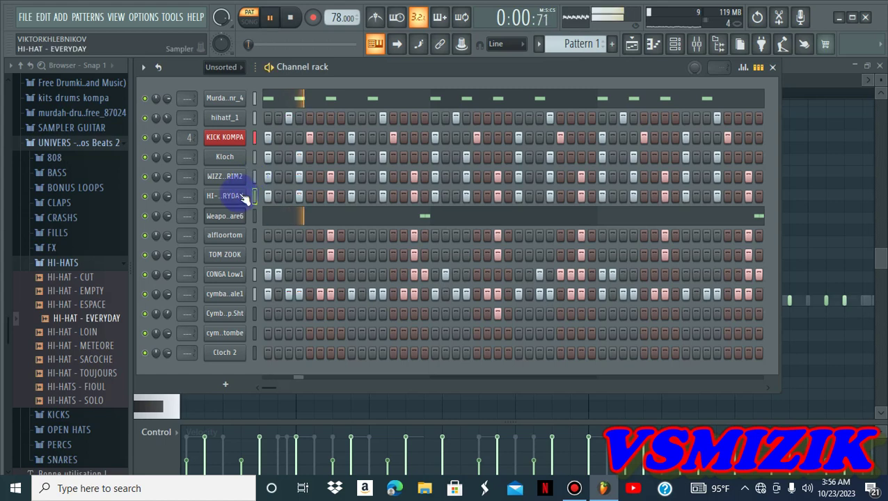
- Open the HI-HAT - EVERYDAY channel in the piano roll, audition its notes and return to bar 1
right_click(236, 199)
left_click(279, 196)
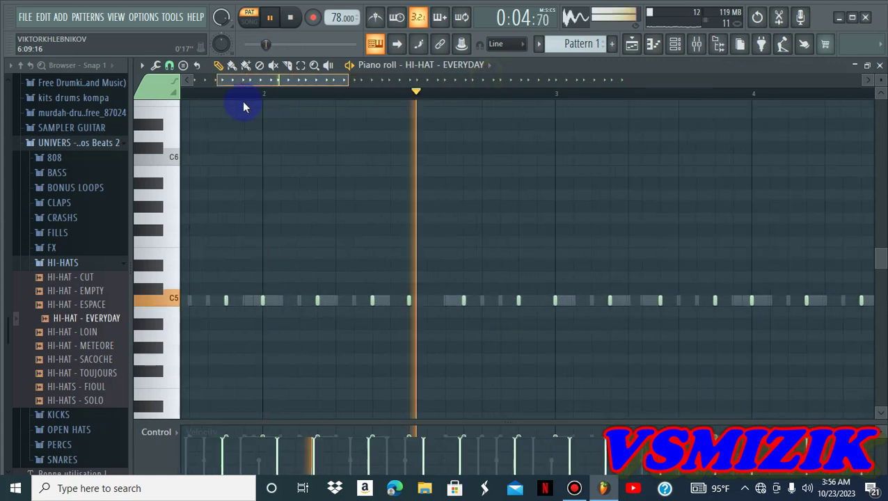
key("space")
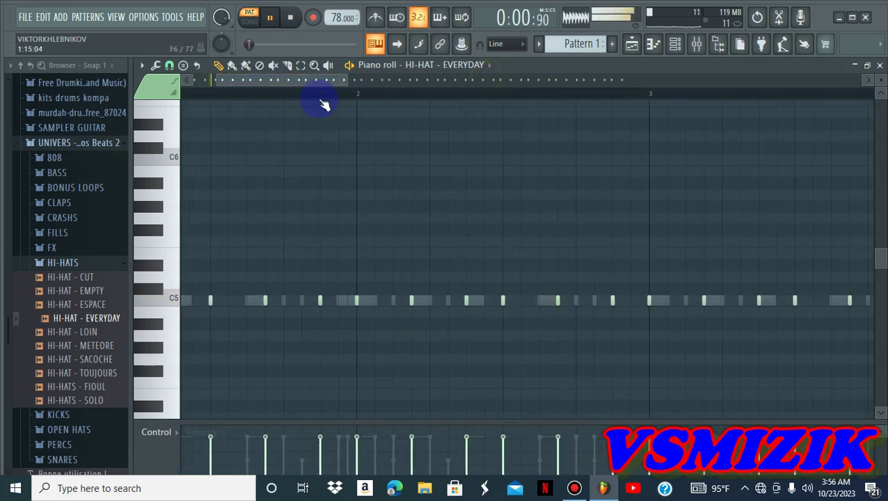
key("space")
left_click(291, 18)
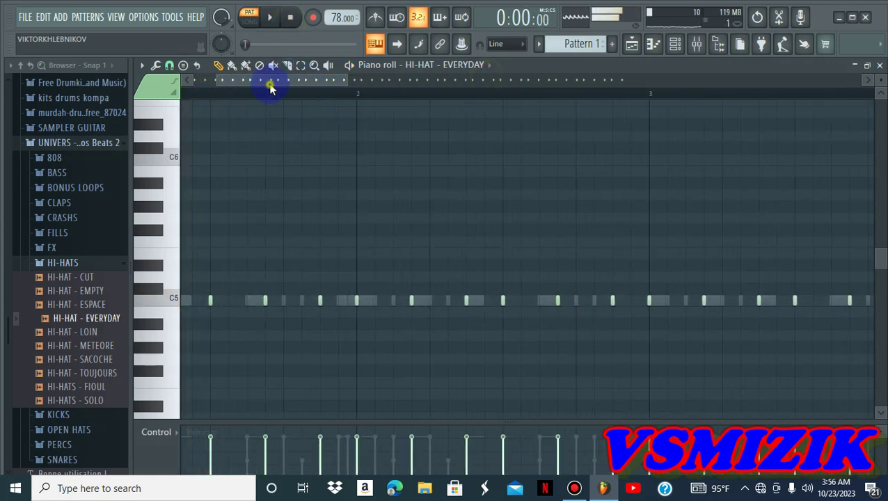
left_click_drag(271, 87, 244, 85)
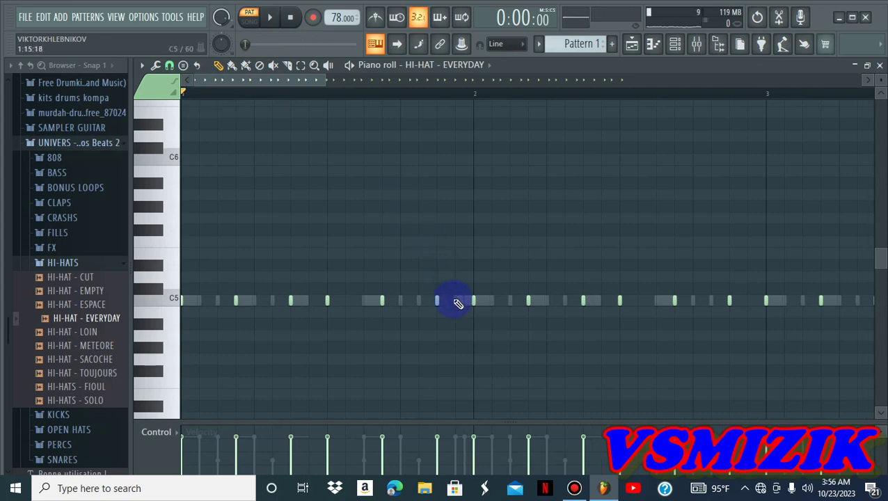
- Draw a one-step A#4 hi-hat note on step 10 of bar 1 and split it into two half-step notes with the arpeggiator
left_click_drag(455, 304, 350, 339)
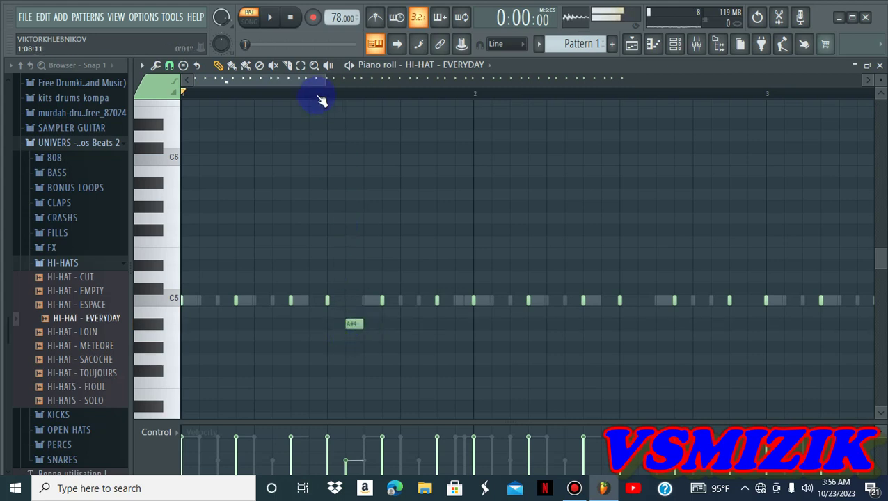
left_click(301, 65)
left_click_drag(355, 336, 344, 315)
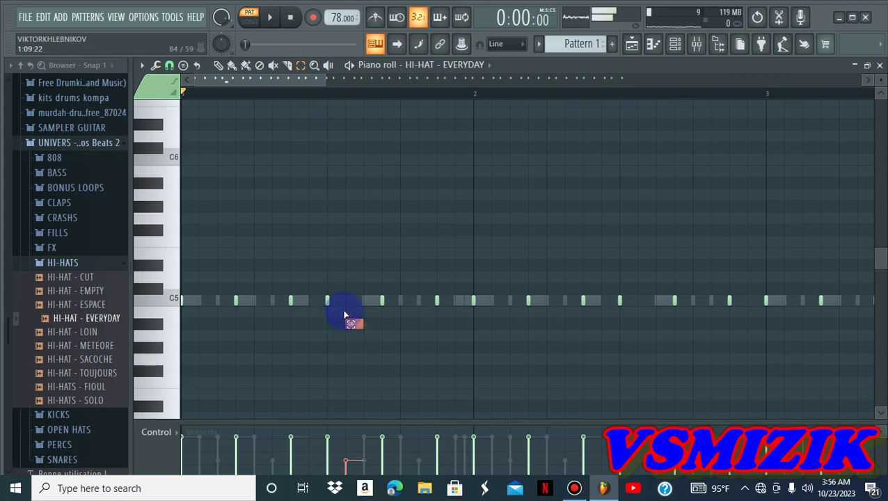
key("alt+a")
key("space")
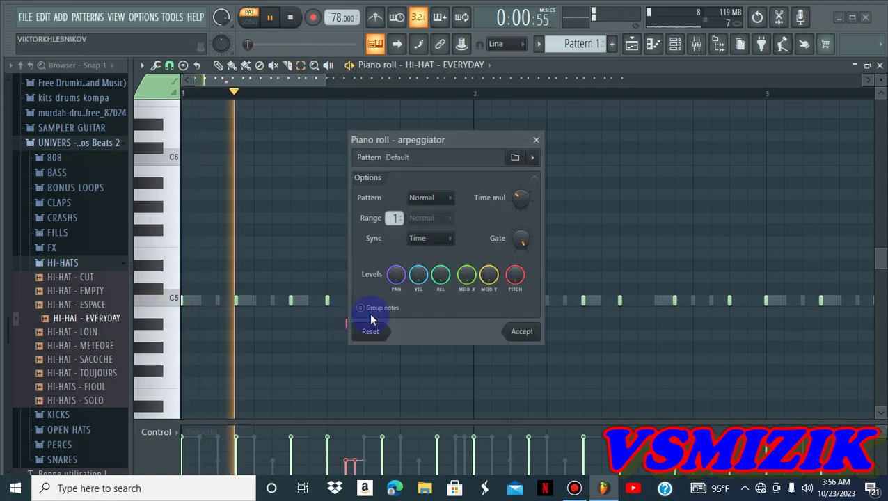
left_click(519, 333)
left_click(285, 74)
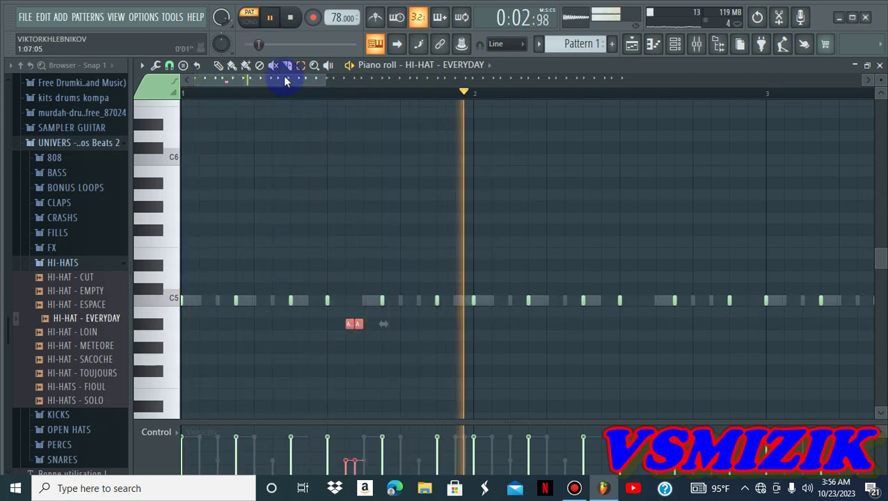
- Stop playback, move the playhead to the start of bar 6 and set the piano roll snap to 1/3 beat
mouse_move(323, 86)
left_mouse_down()
mouse_move(403, 99)
mouse_move(397, 89)
mouse_move(423, 101)
left_mouse_up()
left_click(218, 65)
key("space")
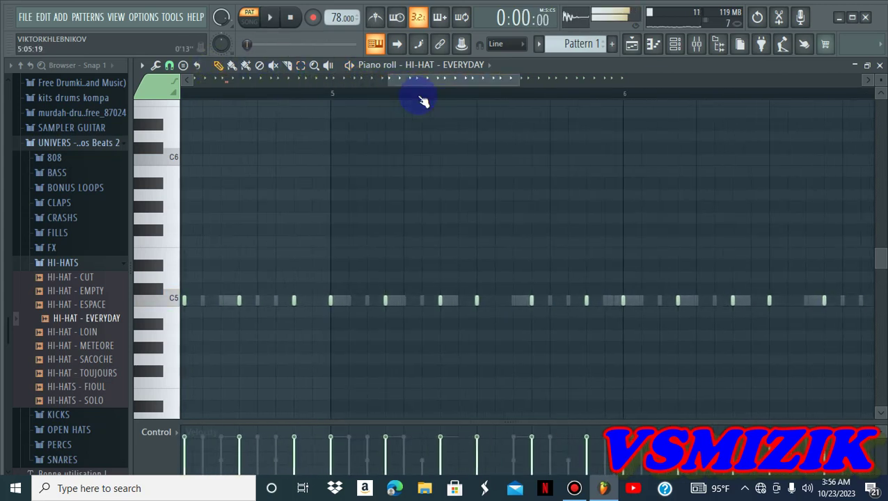
left_click(625, 94)
left_click_drag(499, 89, 547, 95)
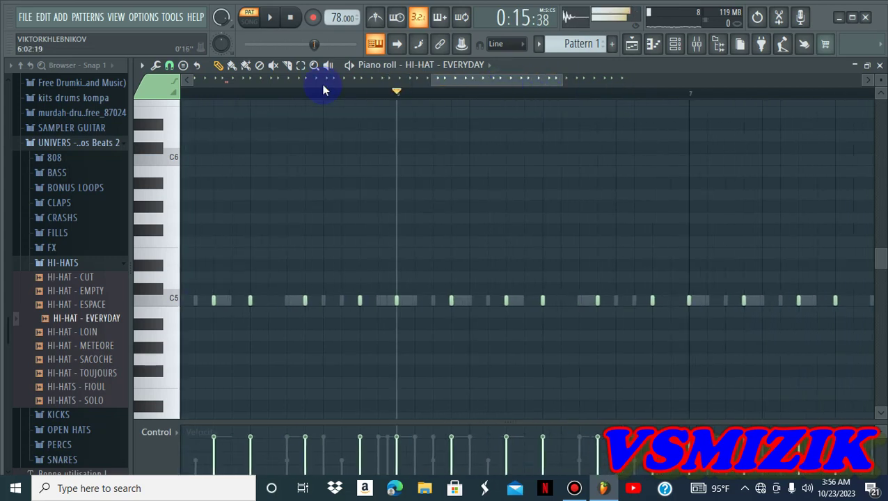
left_click(143, 64)
mouse_move(204, 145)
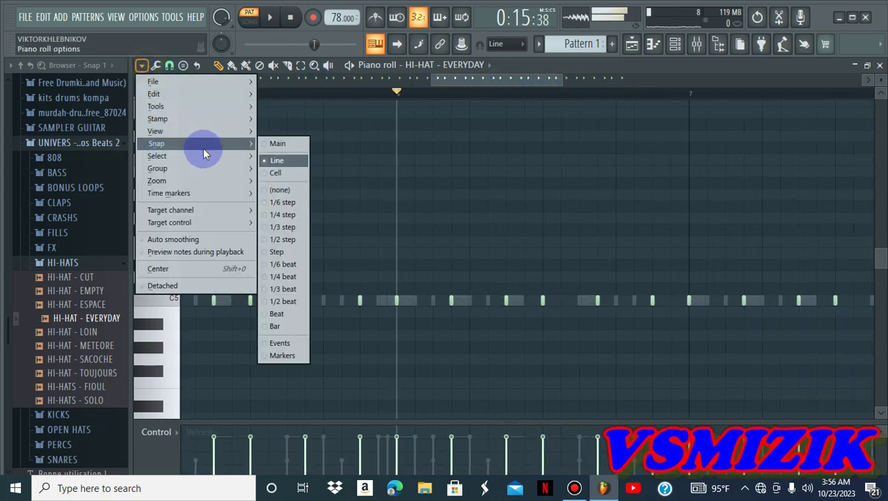
left_click(278, 289)
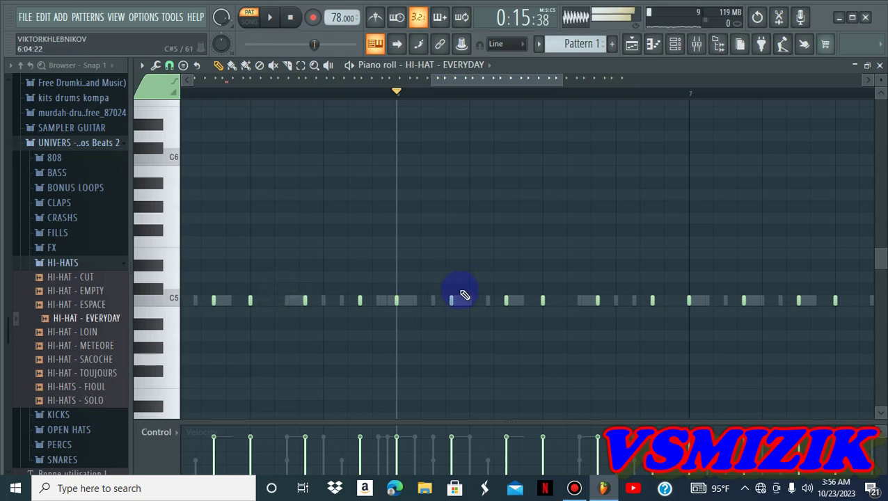
- Draw descending B4, A4, G#4, G4 and F#4 hi-hat notes in bar 6, delete the C5 hits above them and audition the roll
left_click_drag(418, 303, 432, 304)
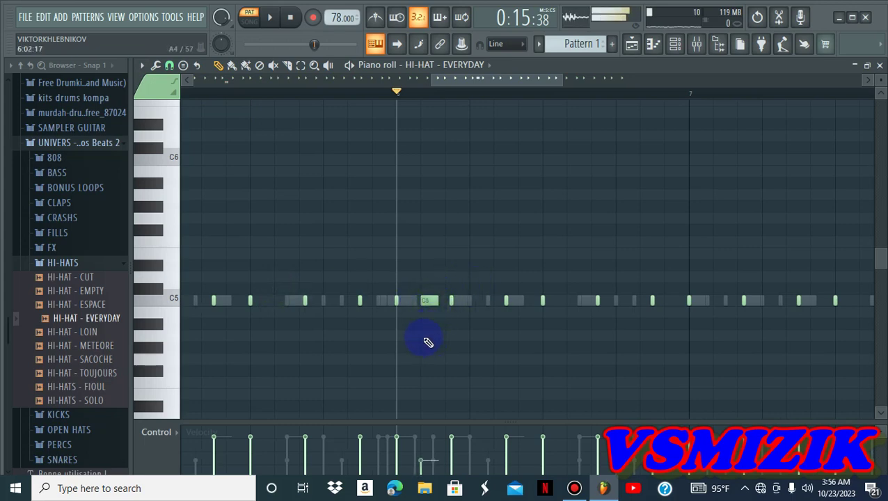
mouse_move(421, 336)
left_mouse_down()
mouse_move(426, 301)
mouse_move(427, 313)
mouse_move(454, 334)
left_mouse_up()
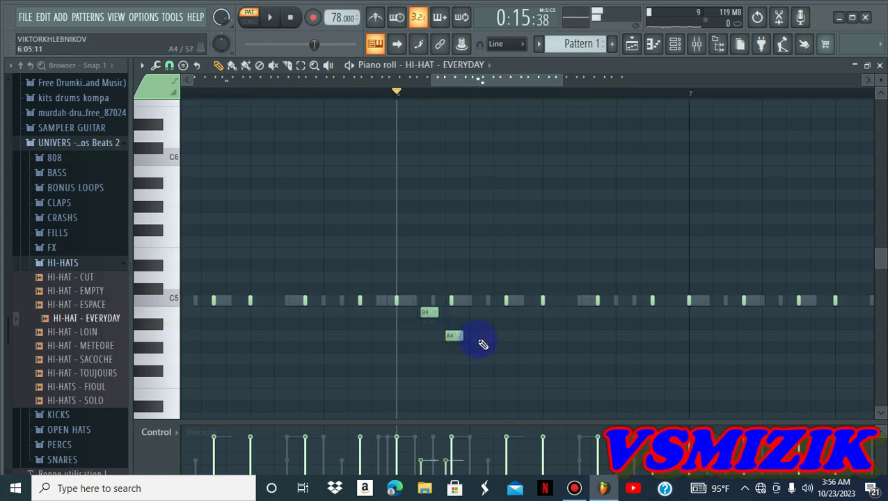
mouse_move(505, 361)
left_mouse_down()
mouse_move(525, 369)
mouse_move(506, 304)
left_mouse_up()
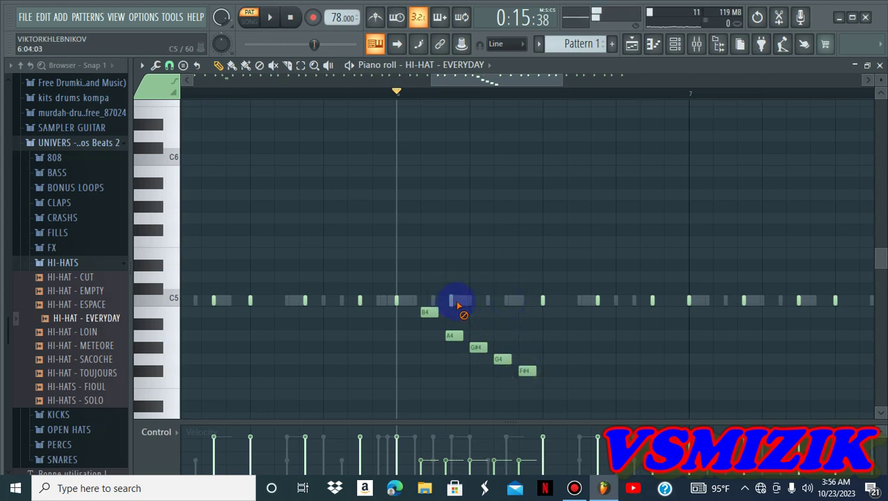
key("space")
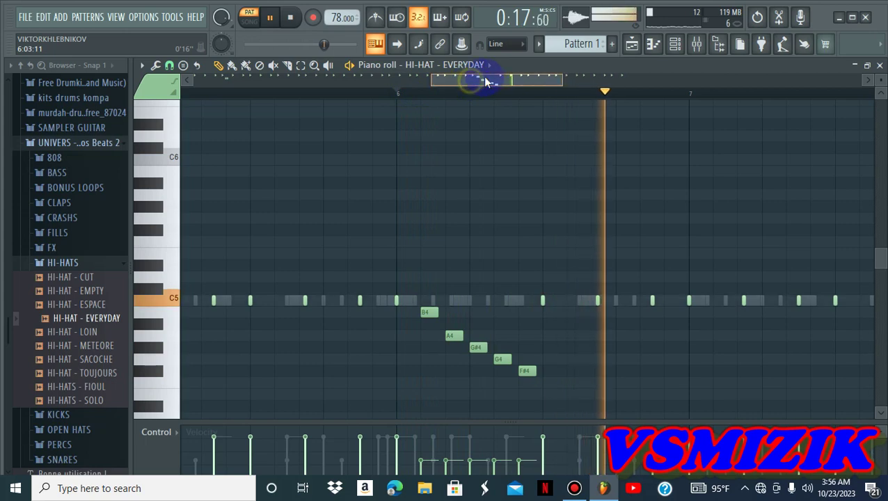
left_click_drag(480, 78, 519, 75)
left_click(290, 18)
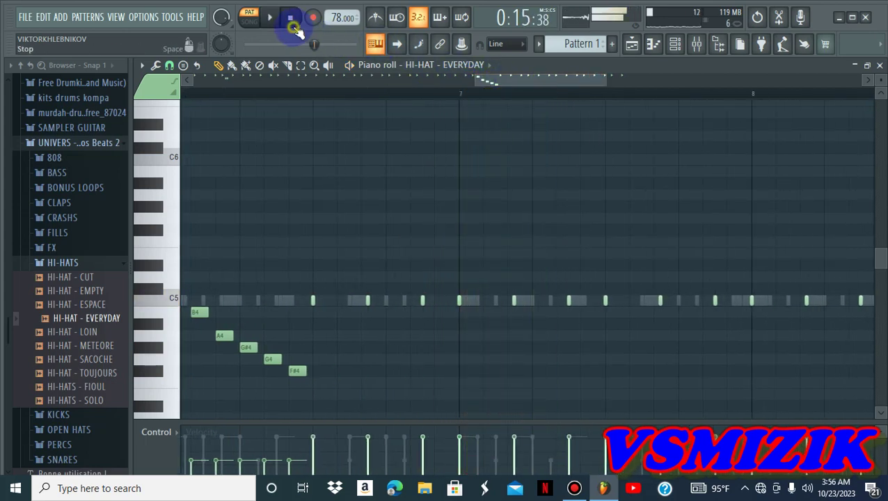
- Stop playback, bring up the channel rack and audition the full drum pattern from the start
left_click(291, 21)
left_click(675, 44)
key("space")
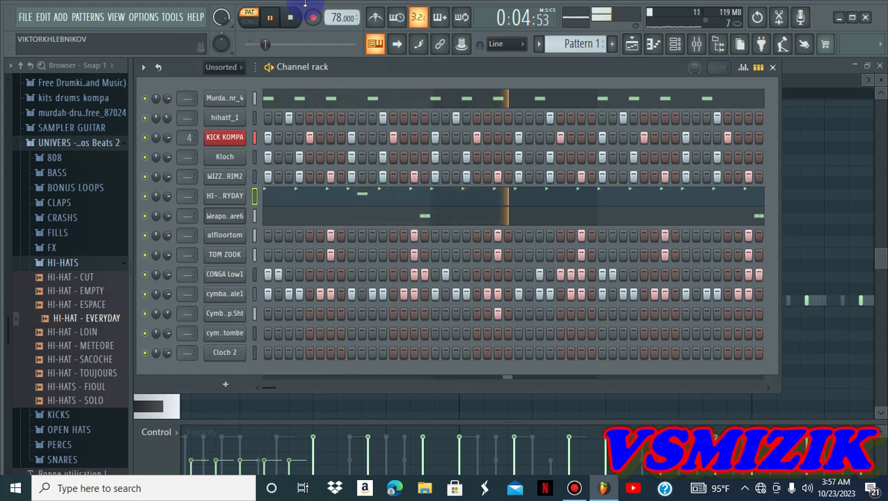
left_click(290, 18)
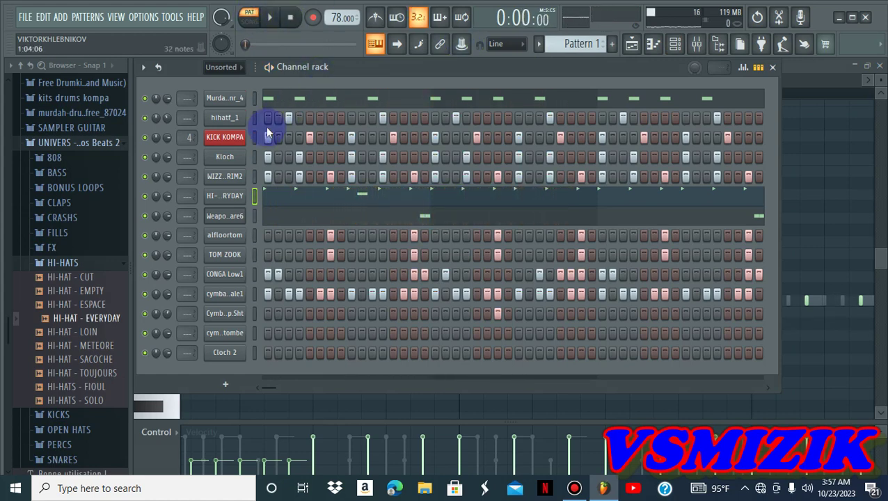
- Add a Purity synth channel and move its window higher so its keyboard controls can be reached
left_click(225, 384)
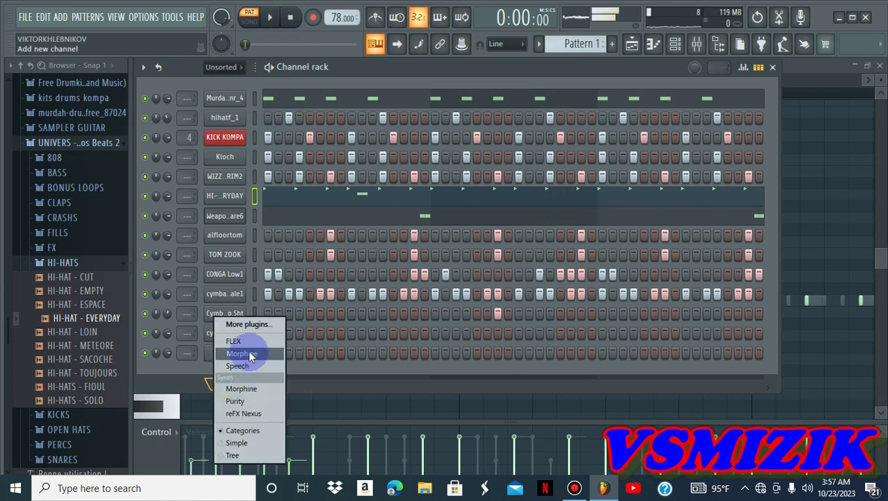
left_click(254, 404)
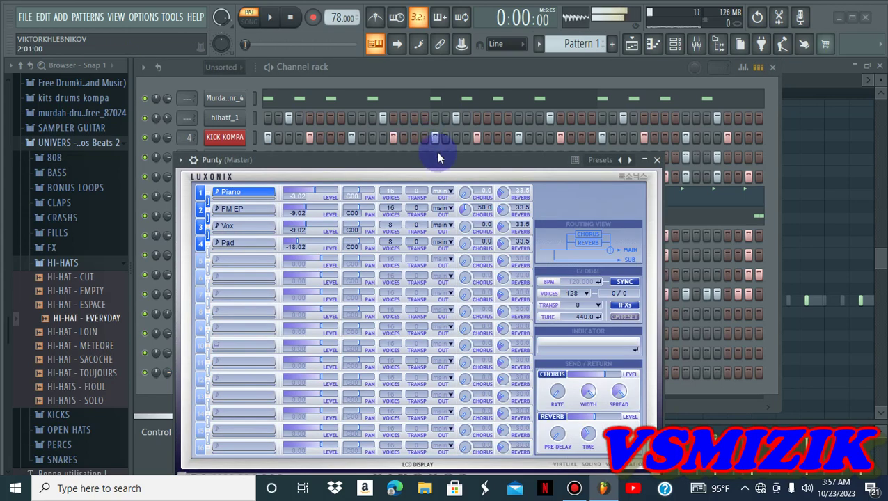
left_click_drag(437, 159, 448, 103)
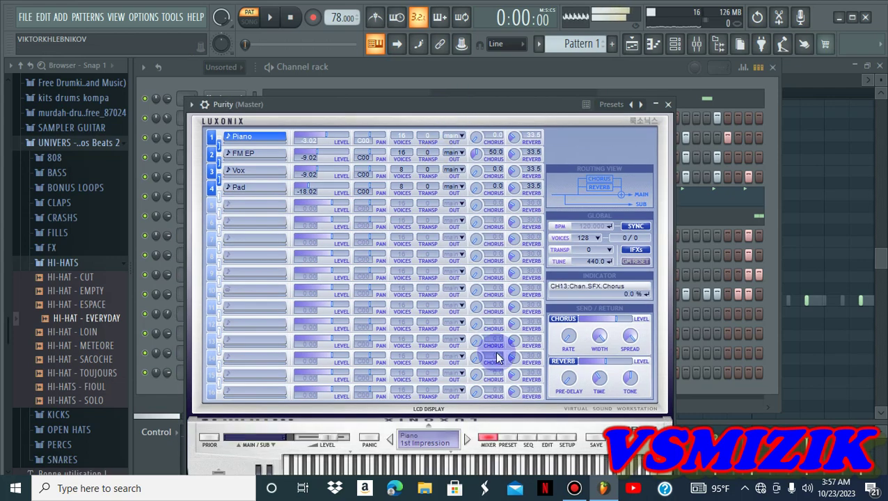
- Load the Steel Guitar preset from Purity's GM Normal category
left_click(504, 436)
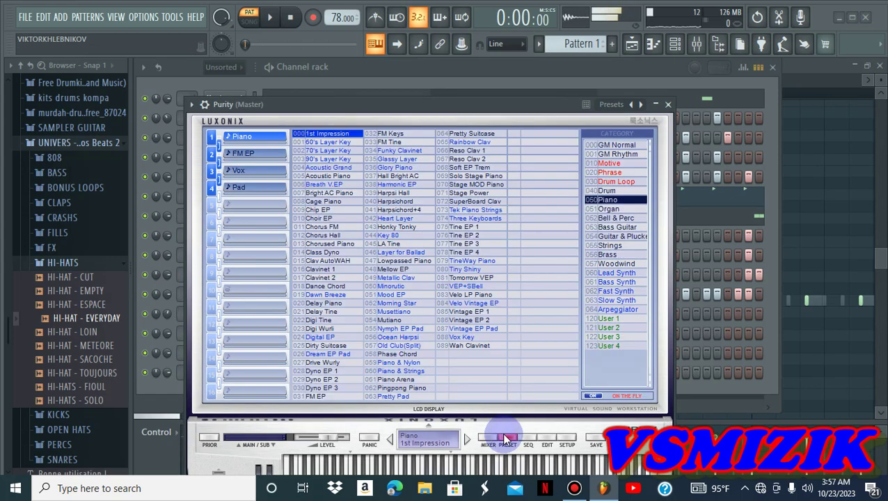
left_click(623, 145)
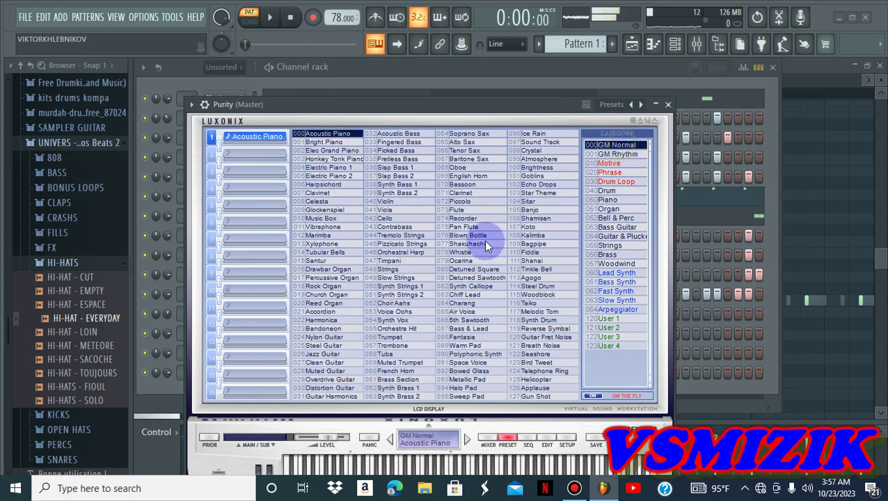
left_click(323, 338)
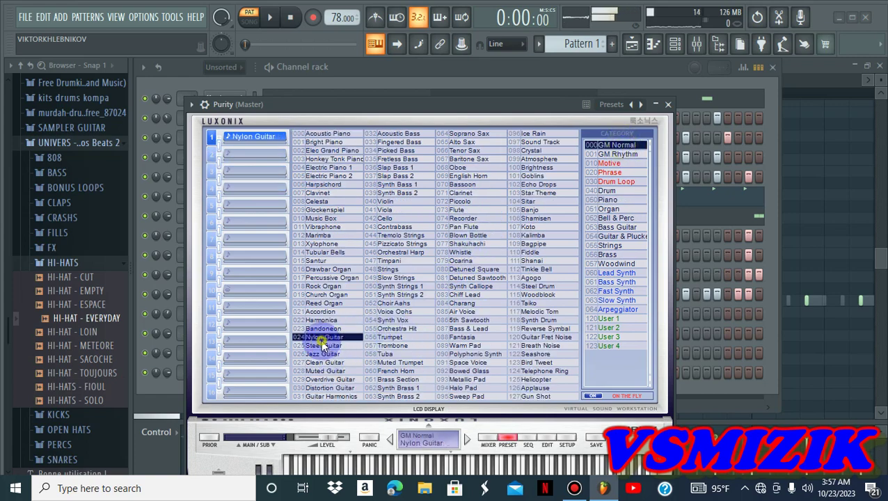
left_click(322, 346)
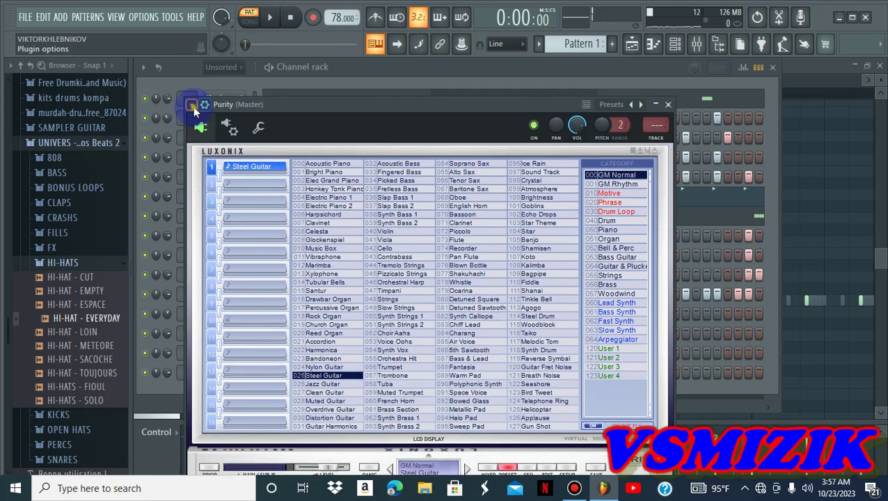
- Open the Purity channel in the piano roll and draw an A4 note at the start of bar 1
left_click(204, 106)
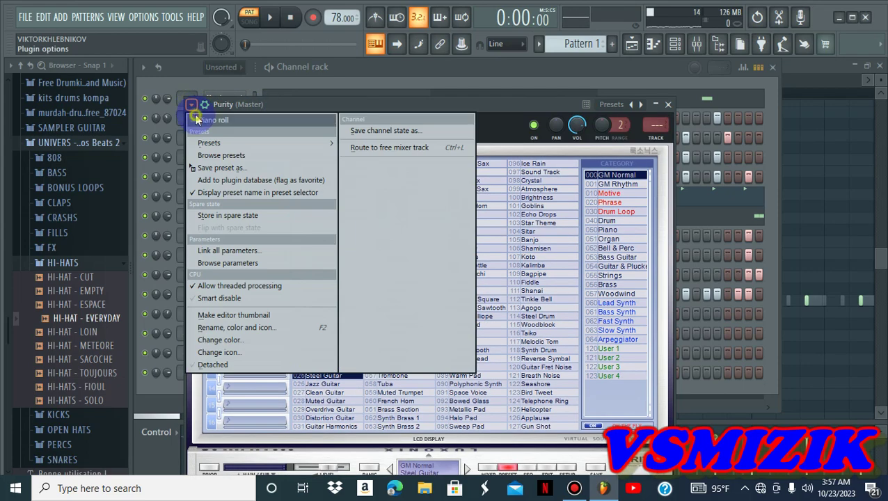
left_click(197, 119)
left_click_drag(510, 83, 123, 119)
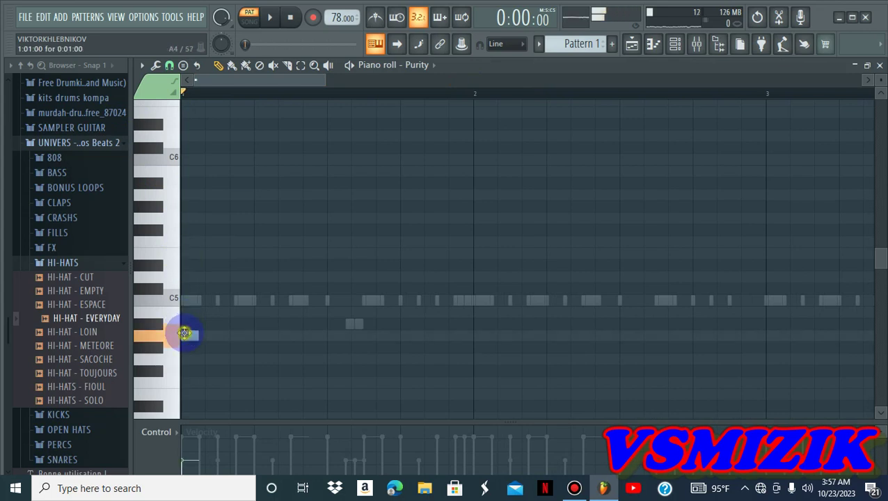
left_click(195, 334)
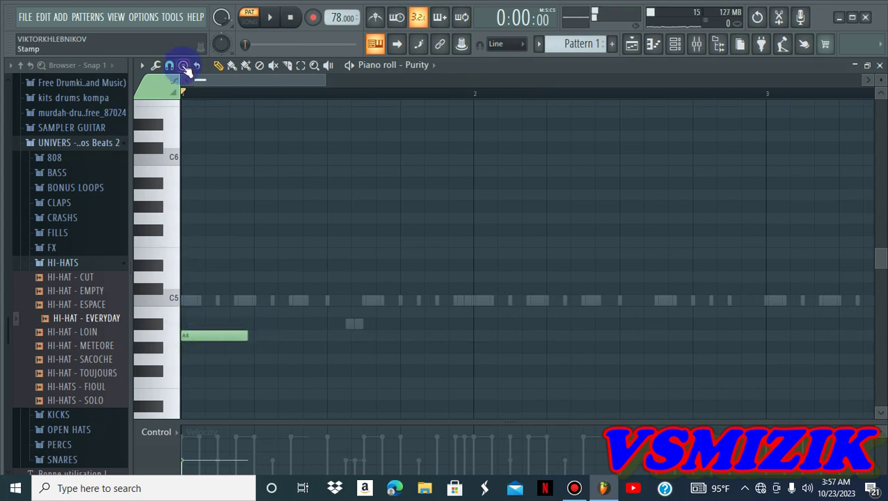
- Set the piano roll snap to Line, extend the A4 note to one full beat and audition it
left_click(142, 65)
mouse_move(174, 148)
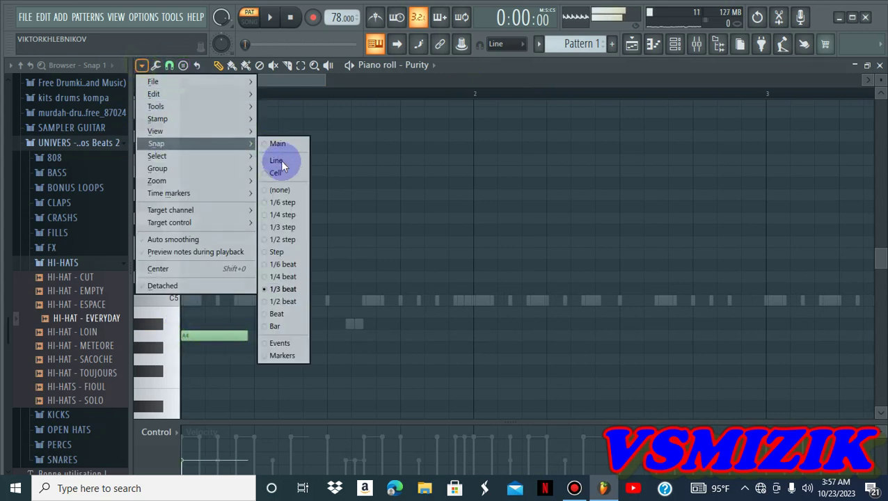
left_click(282, 162)
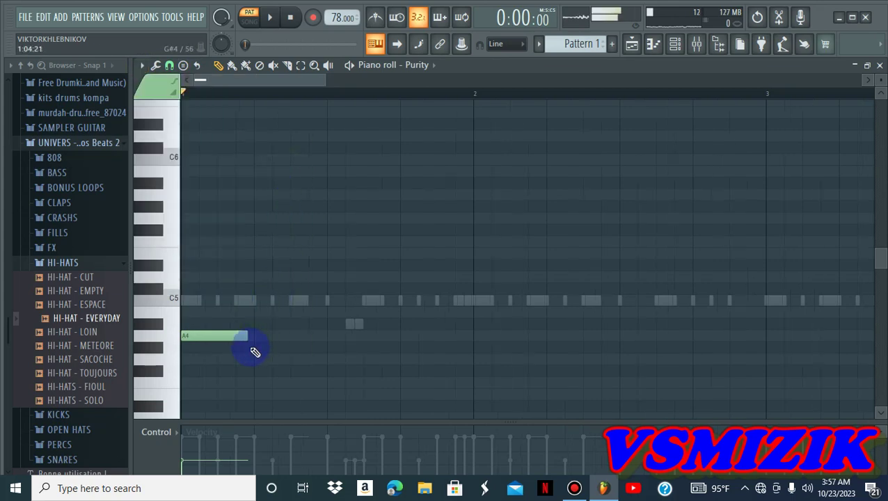
left_click(300, 65)
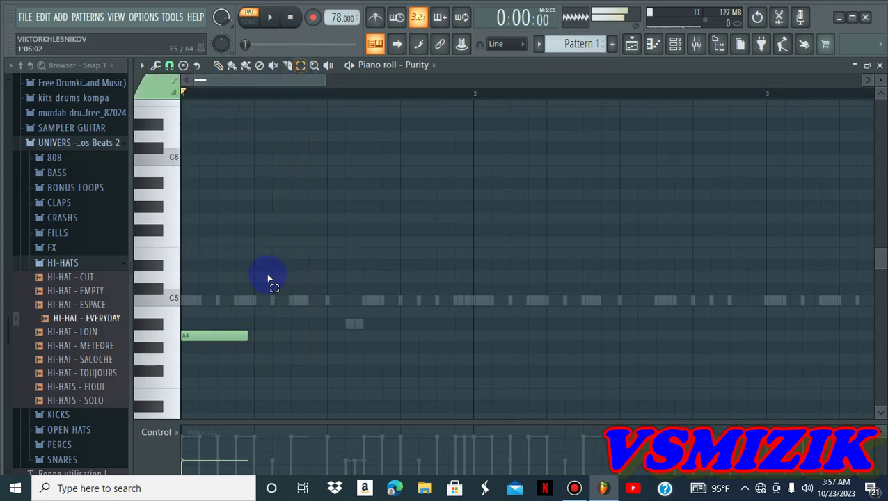
left_click_drag(251, 363, 206, 300)
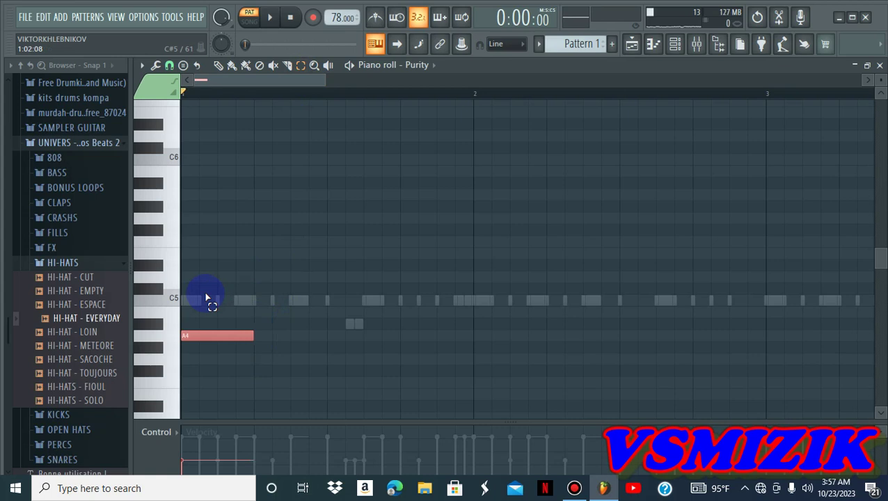
key("space")
left_click(293, 23)
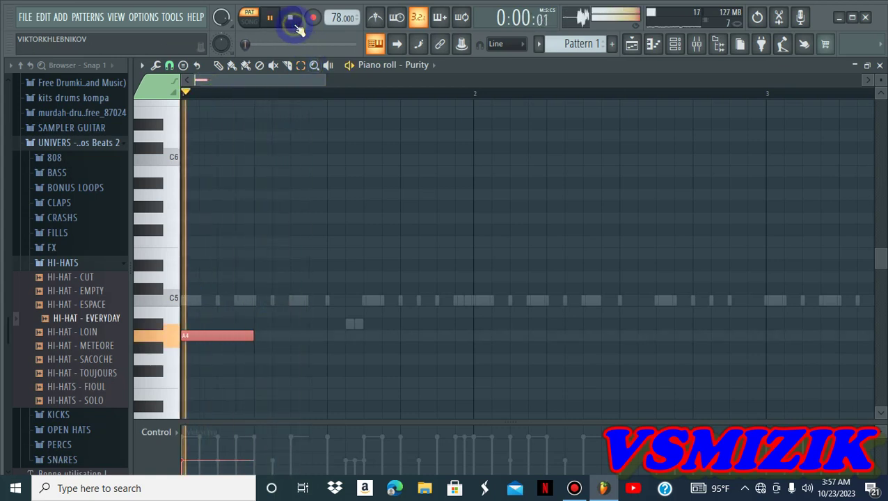
- Draw a C5 note above A4 at the start of bar 1 and audition the pair
left_click(238, 254)
left_click(171, 66)
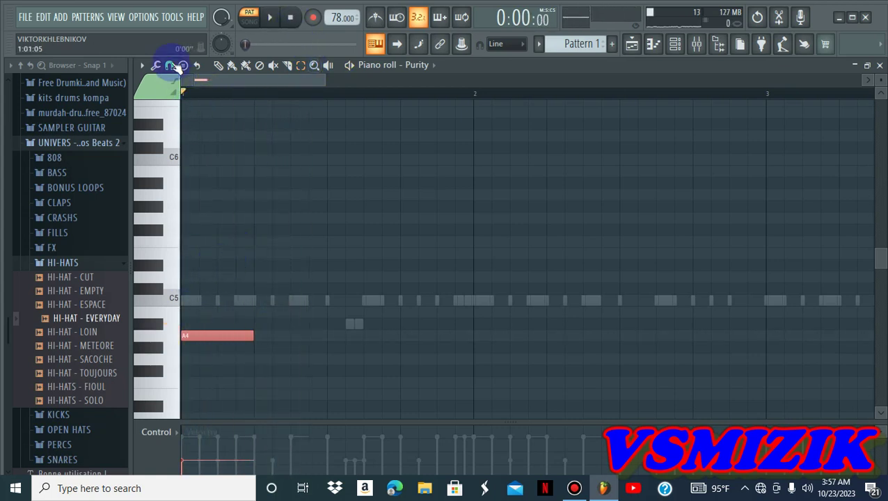
left_click(217, 65)
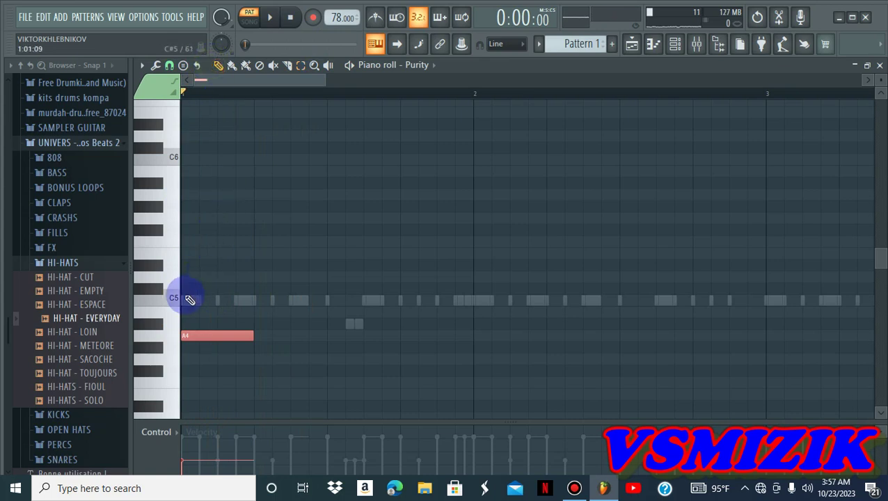
left_click(190, 300)
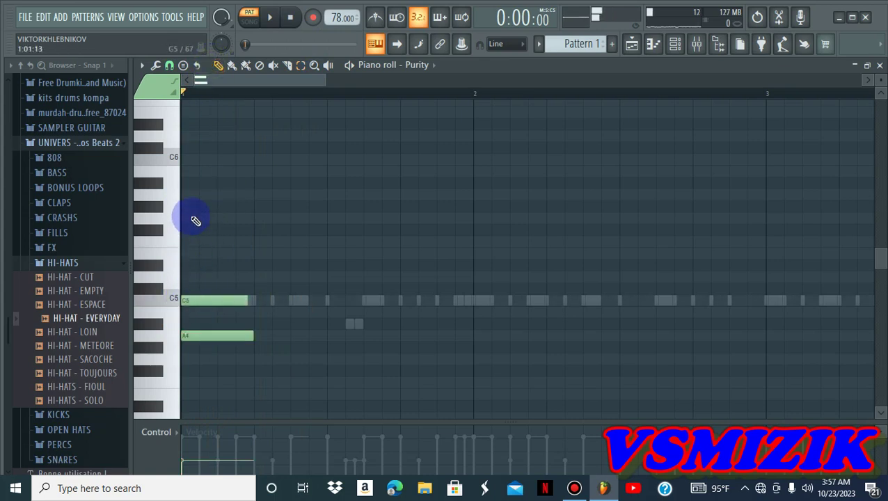
key("space")
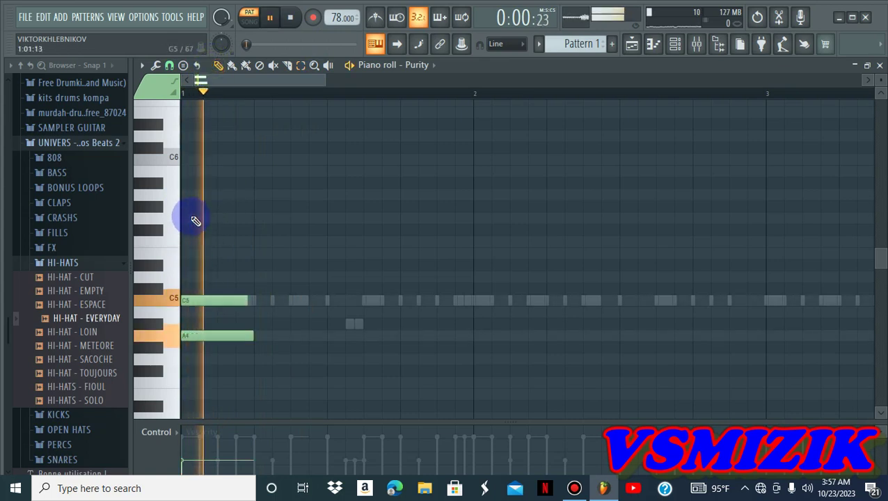
key("space")
- Add G5 and E5 notes at the start of bar 1 and audition the four-note chord
left_click(190, 217)
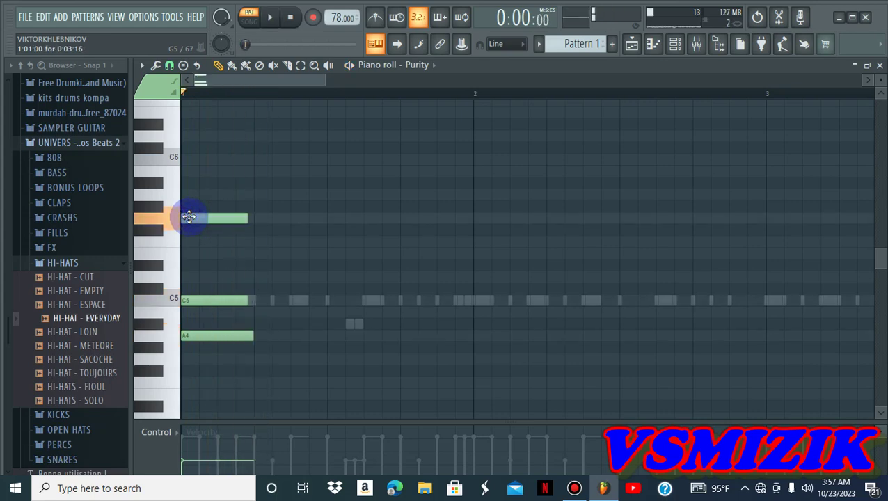
left_click(190, 253)
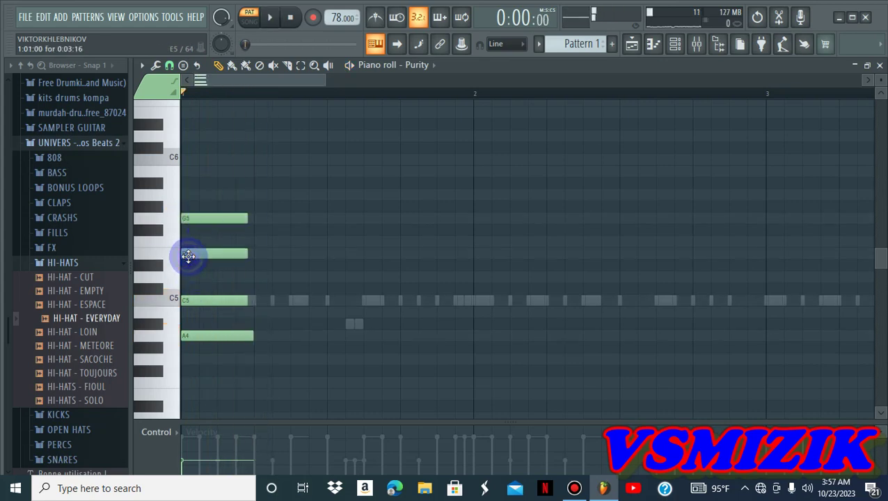
key("space")
key("space")
left_click(212, 335)
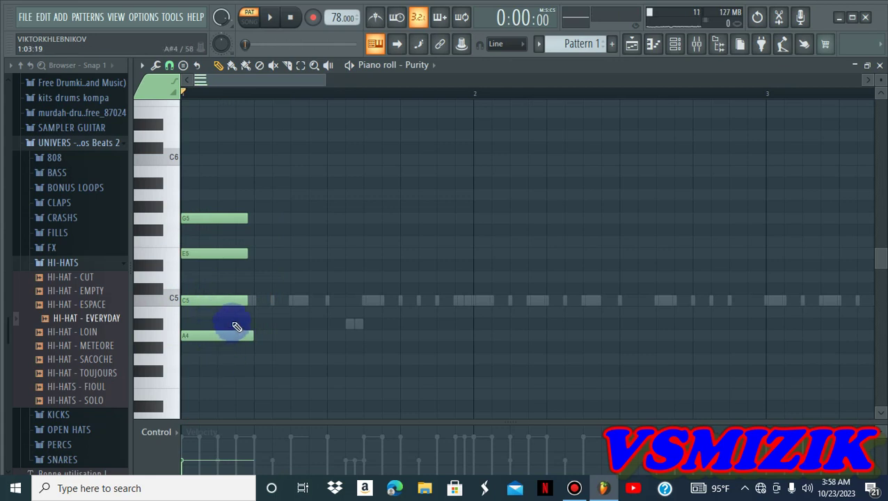
left_click(236, 324)
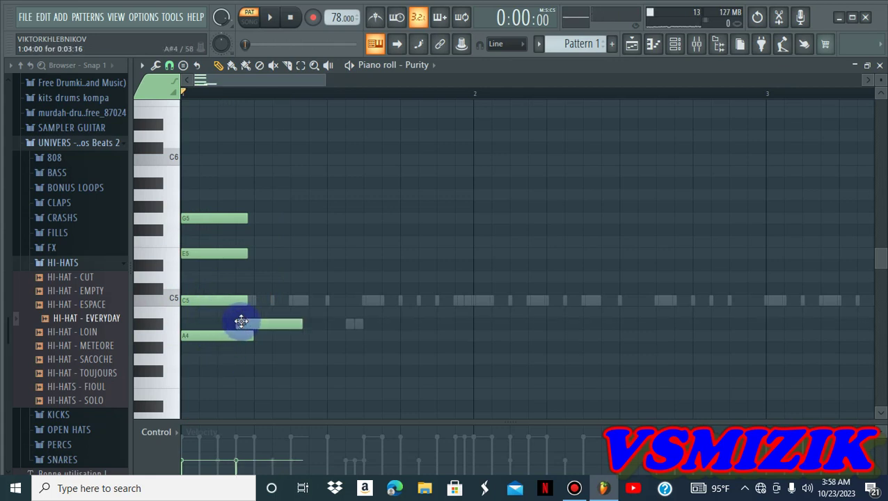
right_click(242, 323)
- Select all four chord notes, extend the shorter ones to one full beat and audition the chord
left_click_drag(232, 348, 217, 220)
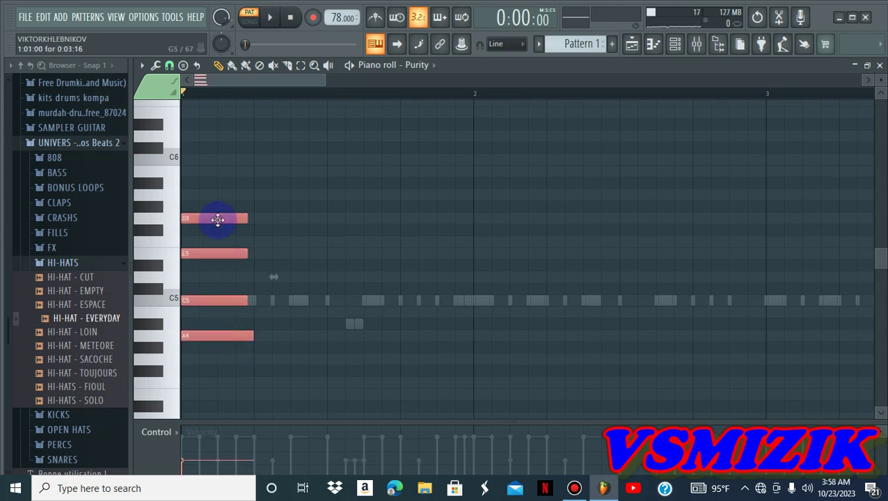
key("space")
key("space")
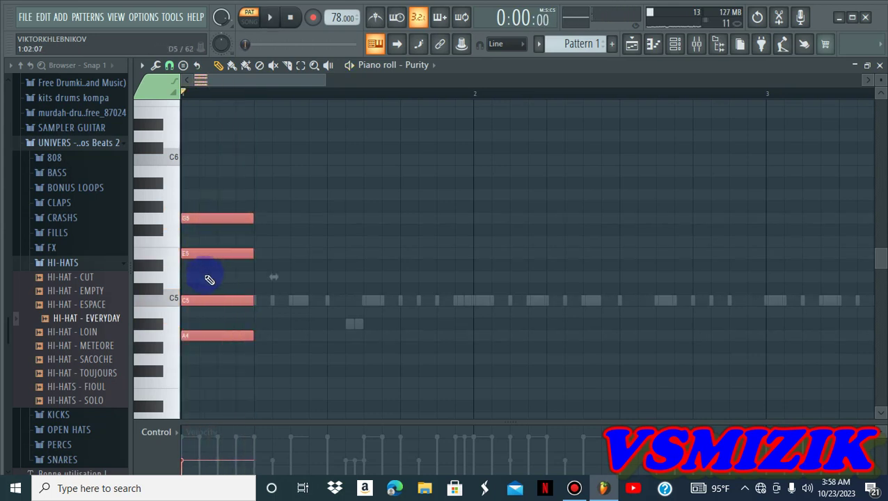
- Audition single keys, delete the stray D#5 note and raise the chord's G5 note to A5
left_click(171, 325)
left_click(174, 298)
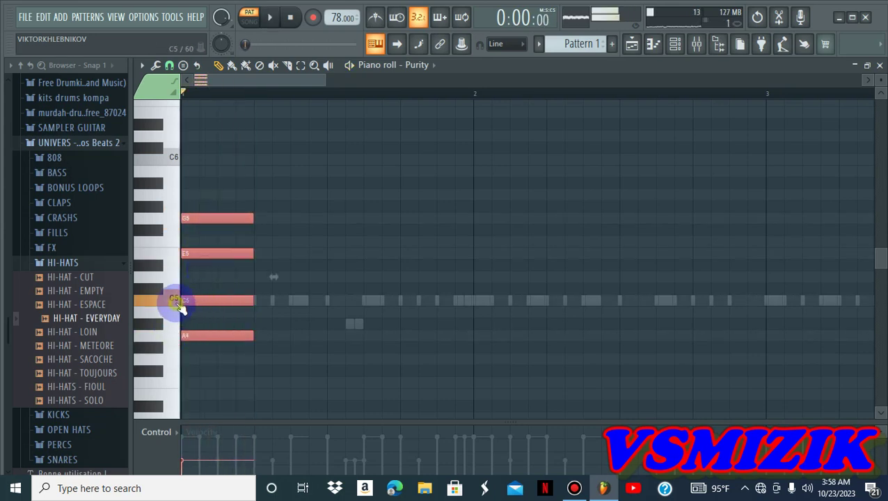
left_click(201, 260)
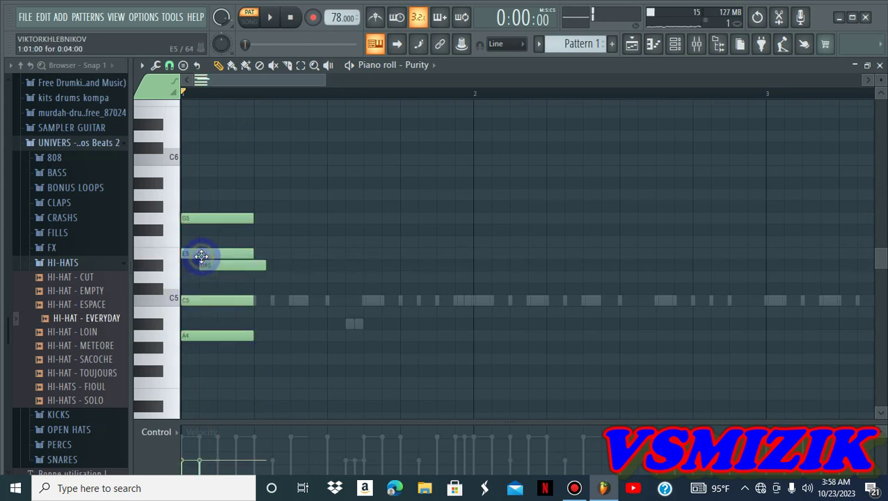
right_click(209, 269)
left_click_drag(206, 216, 207, 189)
- Stagger the chord into an arpeggio with C5 on step 2, E5 on step 3 and A5 on step 4, auditioning it
left_click_drag(206, 297, 225, 297)
left_click_drag(324, 84, 241, 95)
key("space")
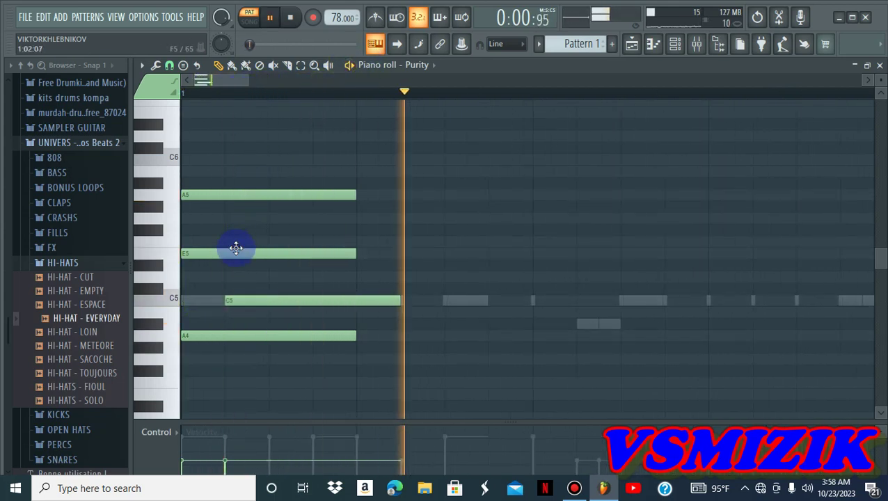
left_click_drag(234, 251, 311, 242)
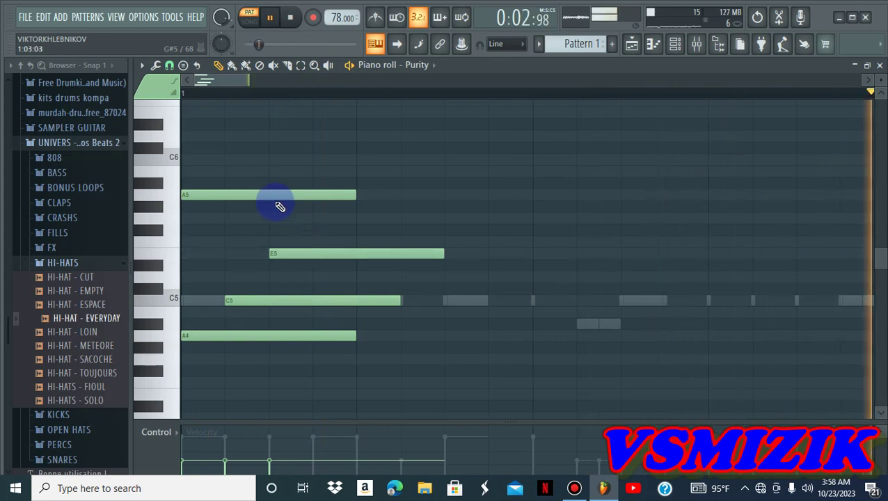
left_click_drag(263, 195, 385, 190)
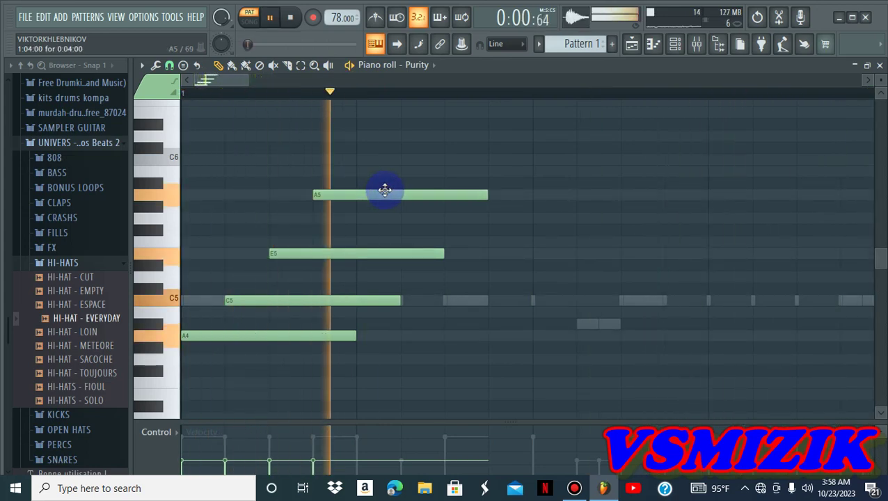
key("space")
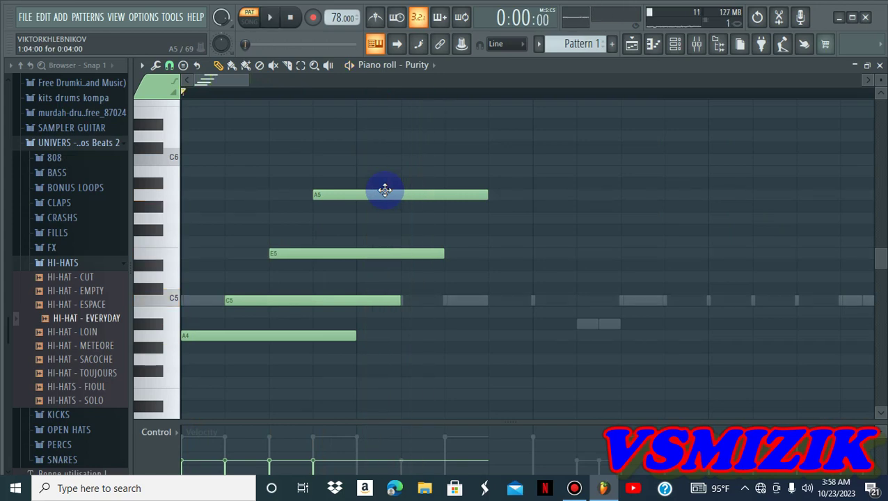
key("space")
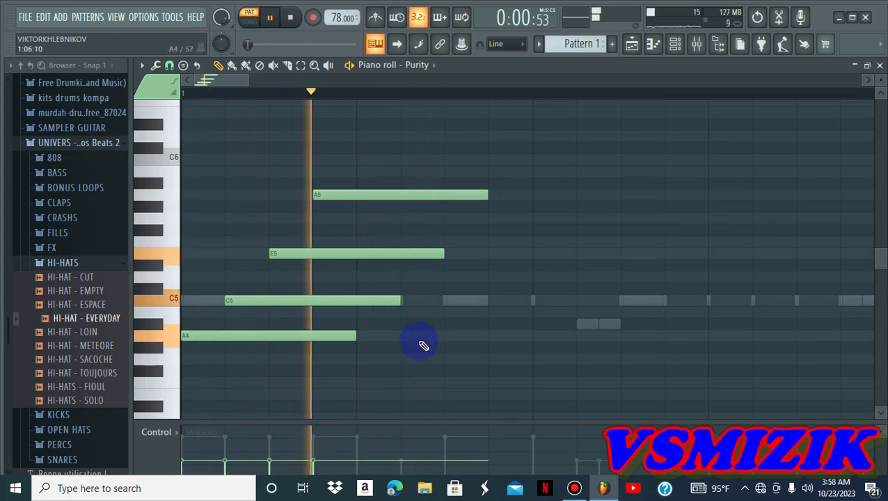
key("space")
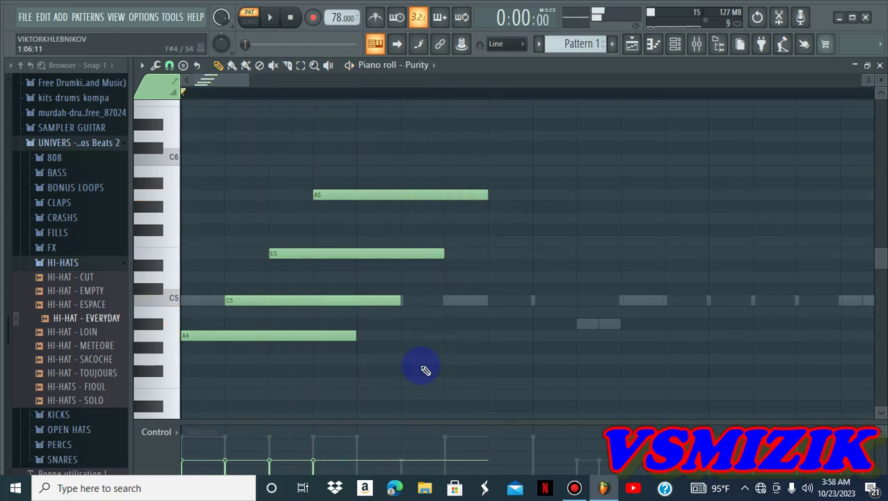
- Duplicate the four-note arpeggio and place the copy at bar 1, step 9, starting on E4, then audition the pattern
left_click(880, 263)
left_click_drag(880, 266, 882, 272)
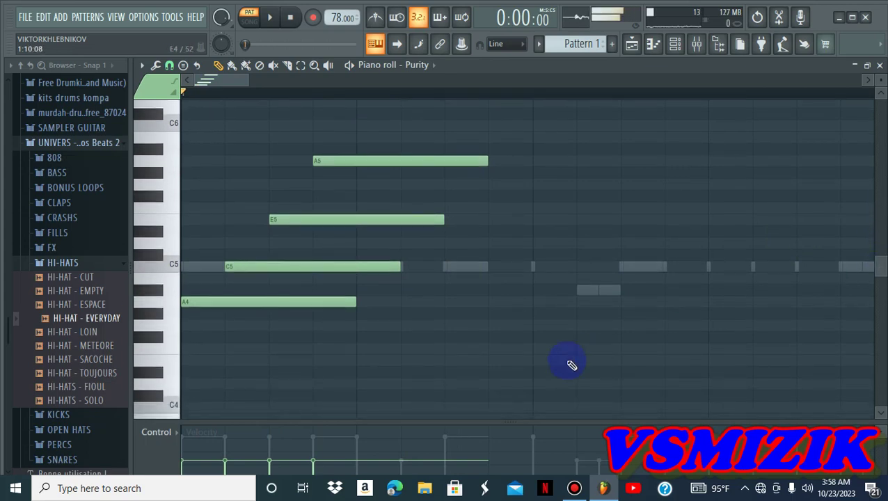
left_click_drag(413, 369, 291, 146)
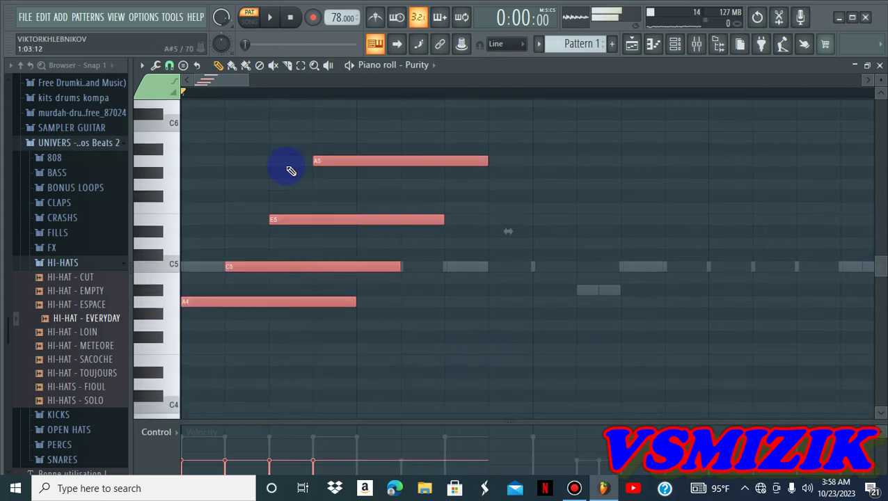
left_click_drag(202, 298, 379, 373)
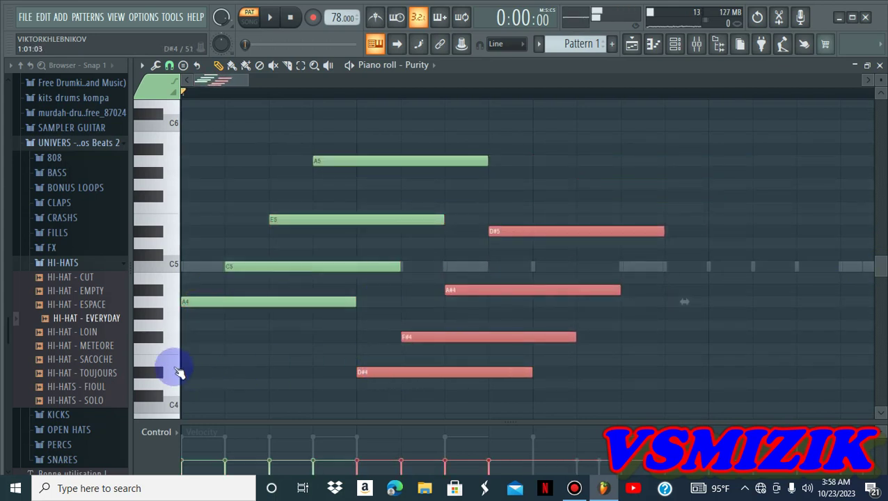
key("space")
key("space")
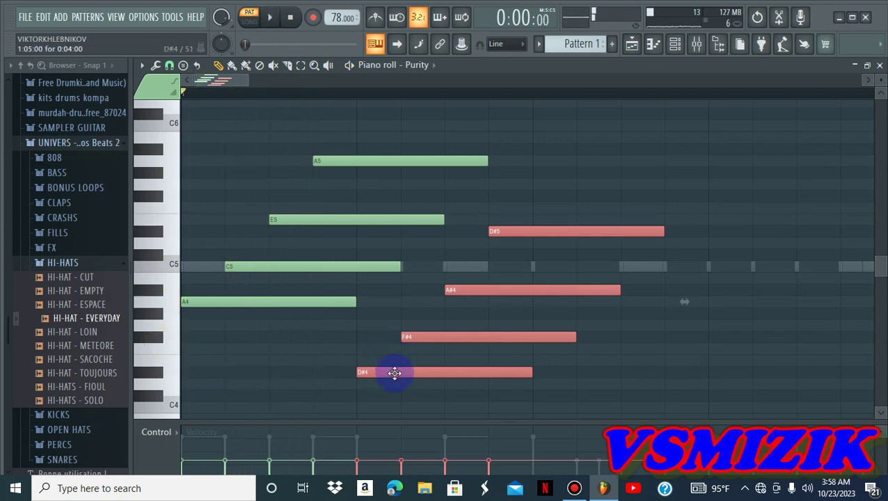
left_click_drag(395, 373, 558, 363)
key("space")
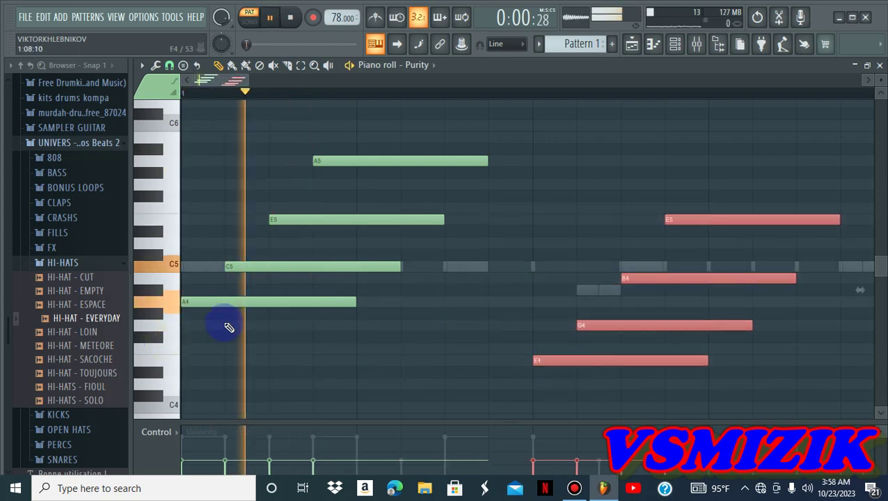
key("space")
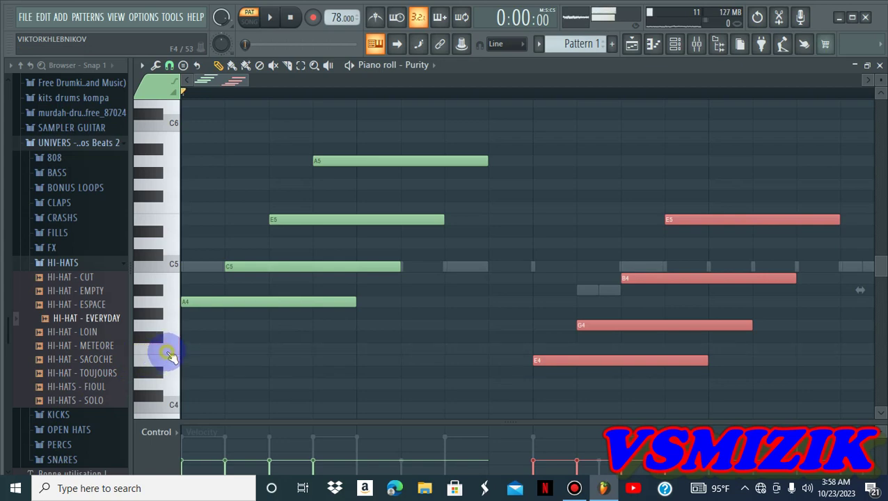
- Raise the copied arpeggio to start on F4, change its second note to A4 and audition the result
left_click_drag(580, 356, 580, 351)
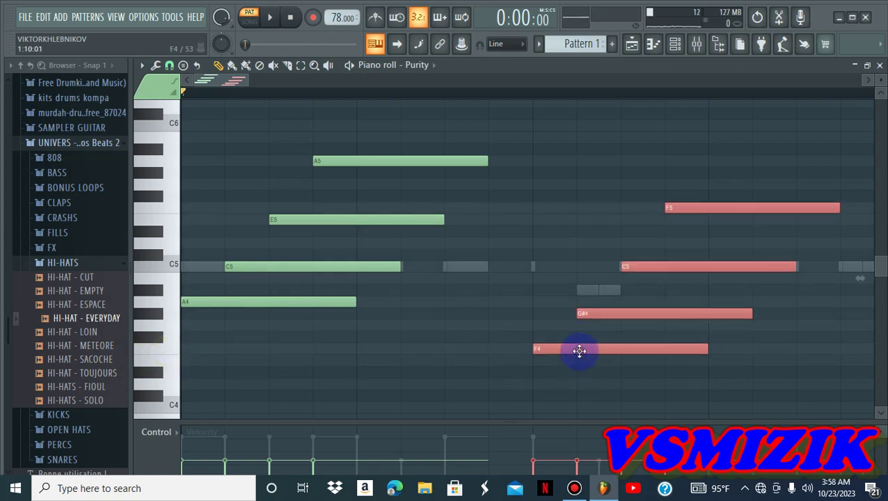
left_click(590, 293)
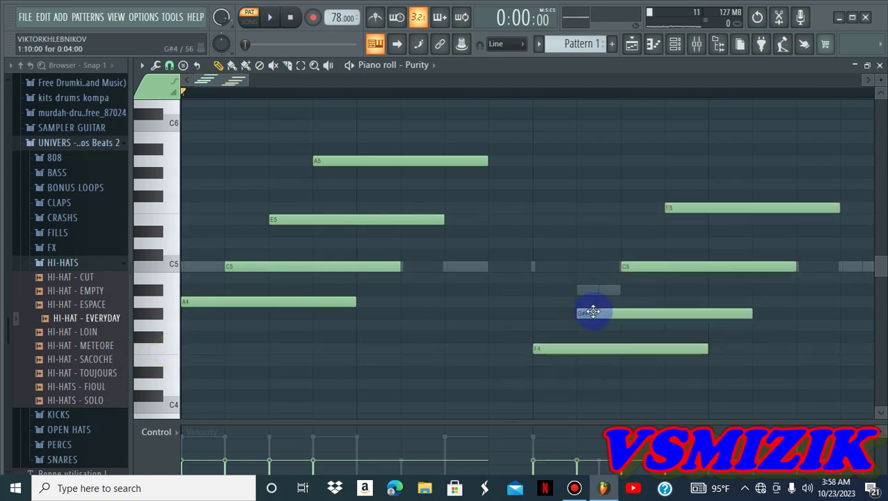
left_click_drag(593, 312, 592, 301)
key("space")
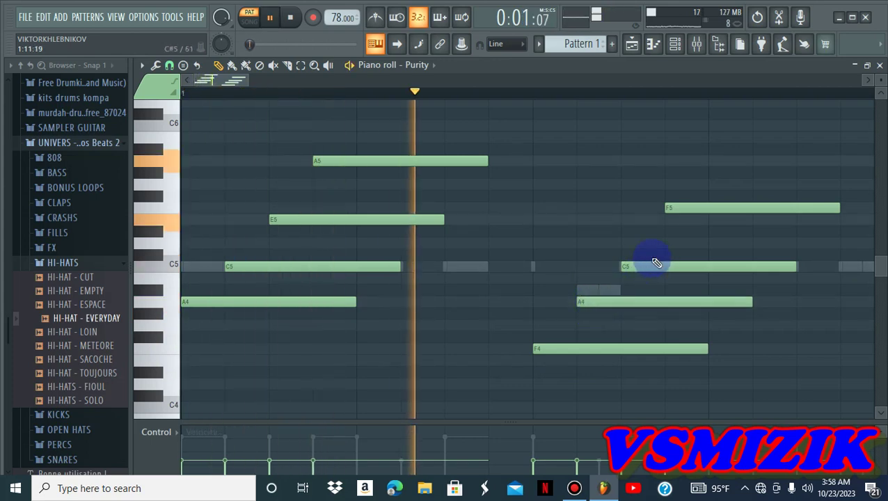
key("space")
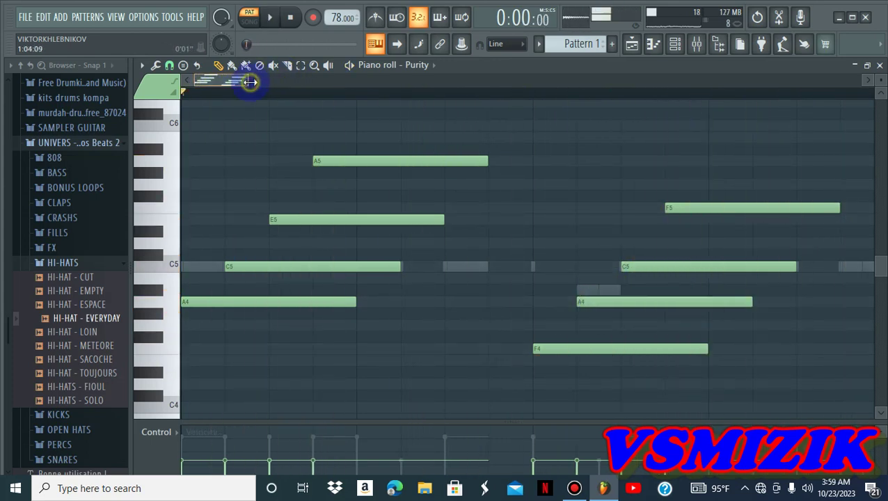
- Duplicate the F4 arpeggio to the start of bar 2, transpose the copy to start on G4 and audition it
left_click_drag(250, 82, 359, 84)
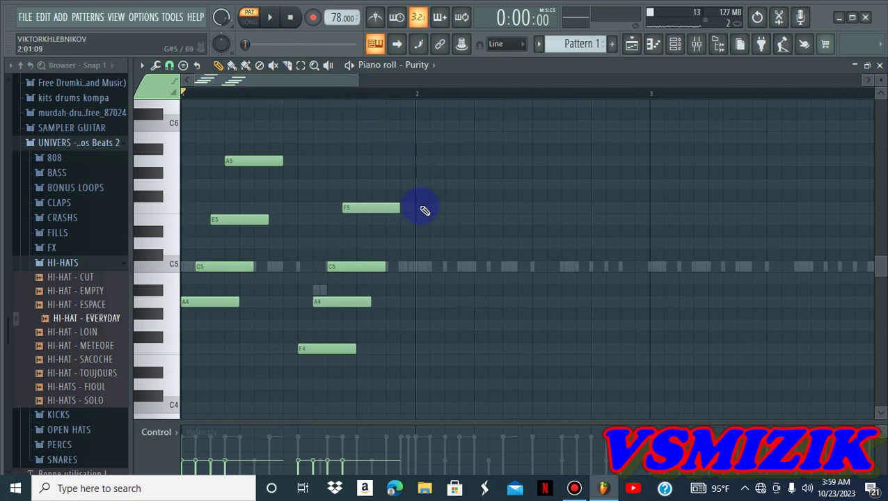
left_click_drag(363, 333, 336, 138)
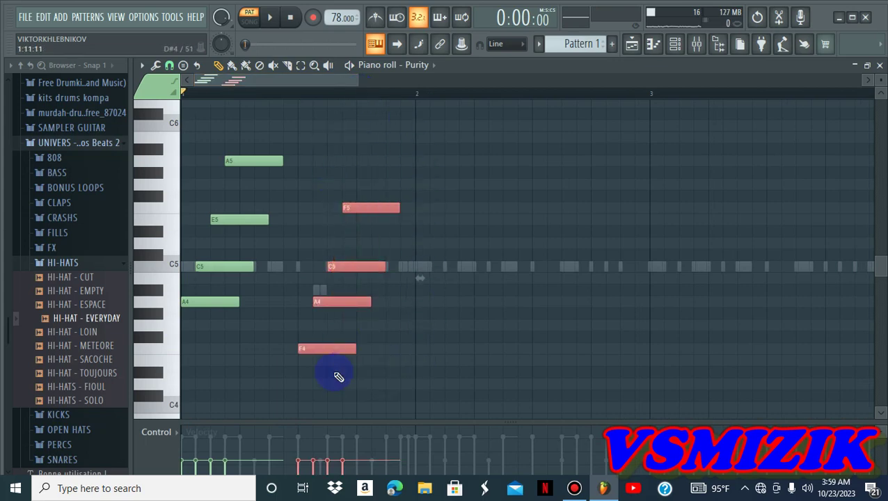
left_click_drag(314, 351, 437, 325)
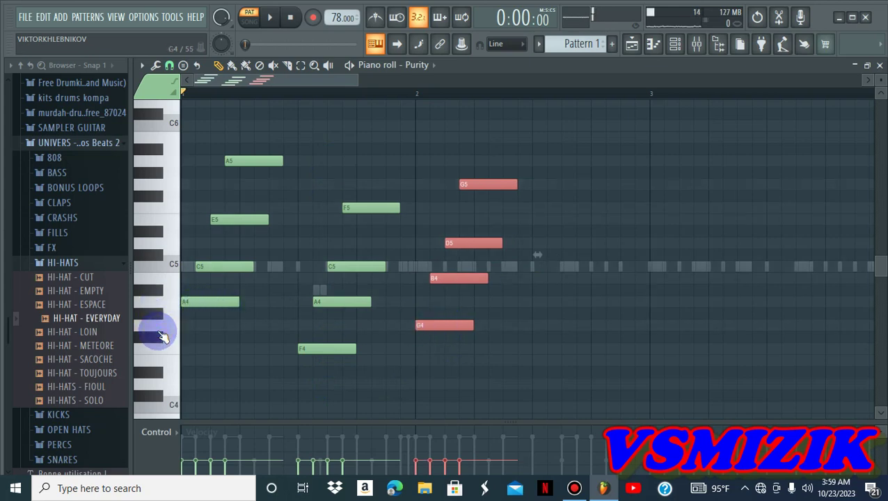
key("space")
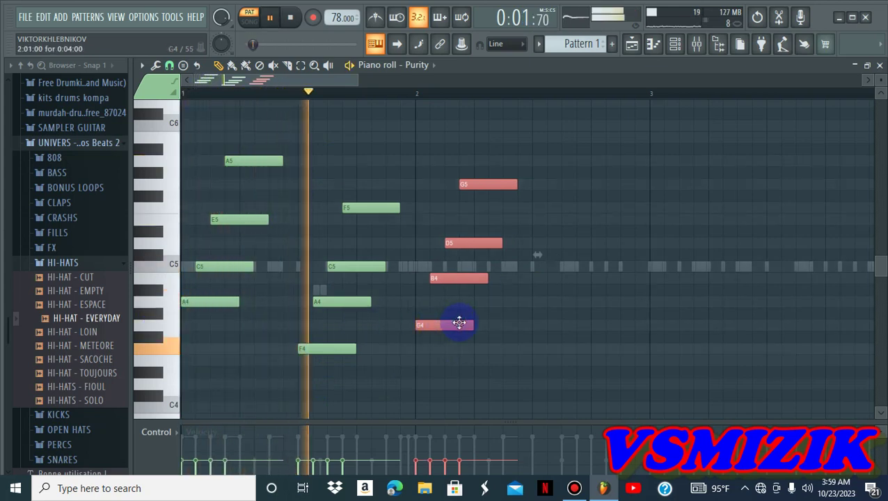
left_click(289, 18)
key("space")
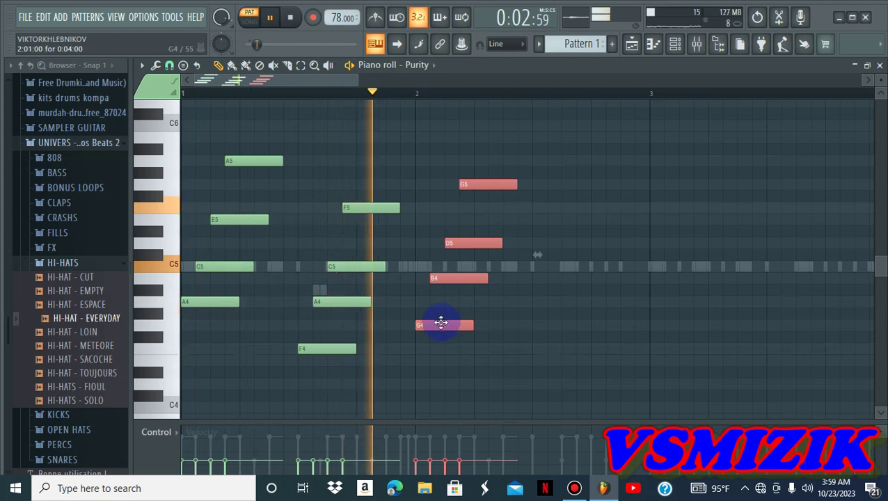
key("space")
- Lower the bar 2 arpeggio to start on C4 and audition the progression
left_click_drag(441, 322, 442, 407)
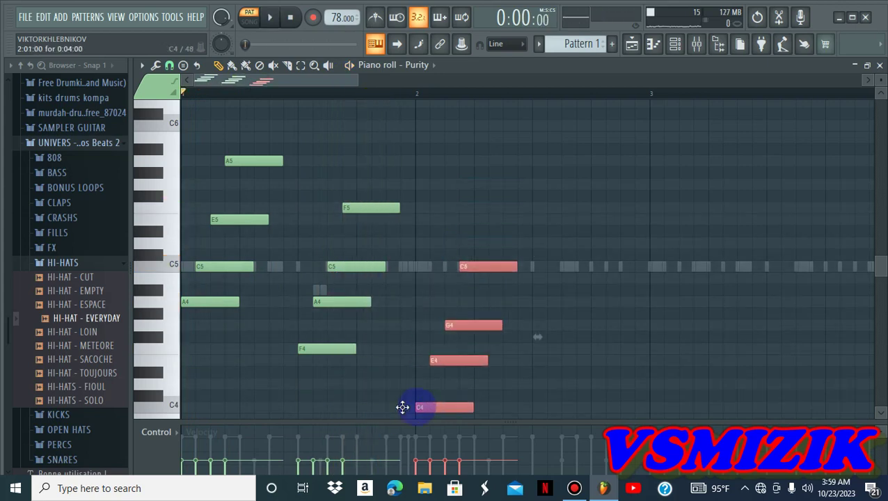
left_click(178, 407)
left_click(439, 409)
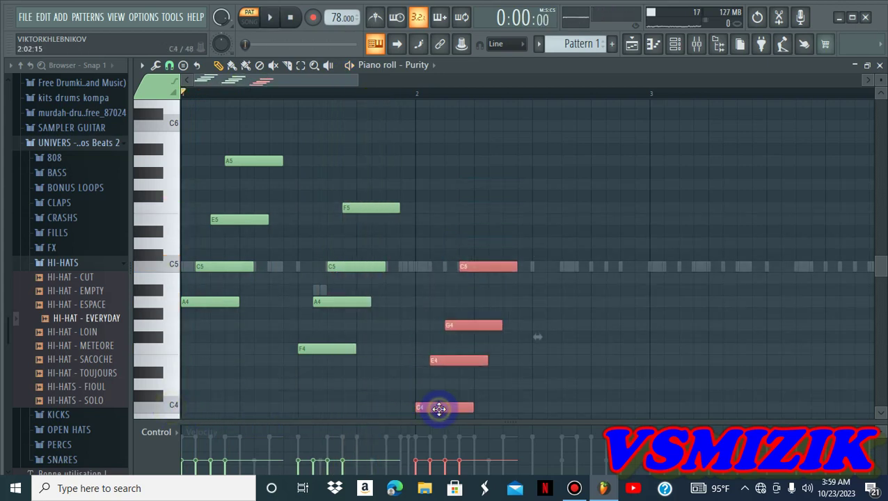
key("space")
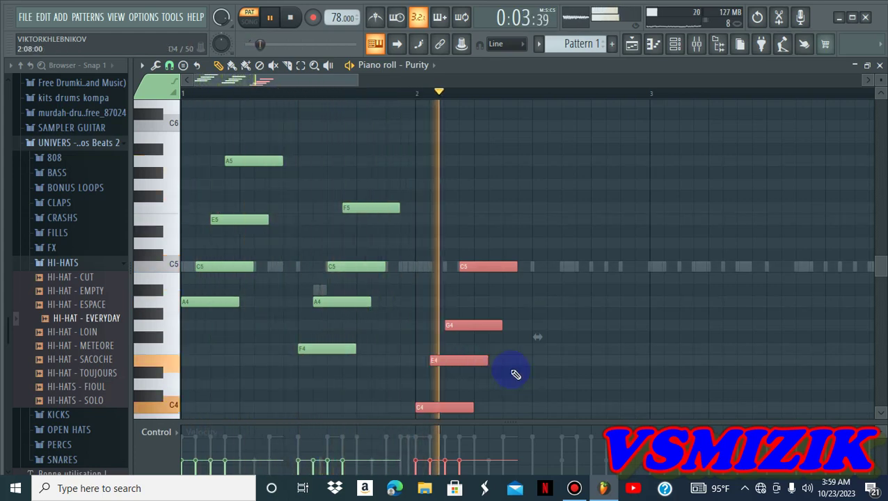
key("space")
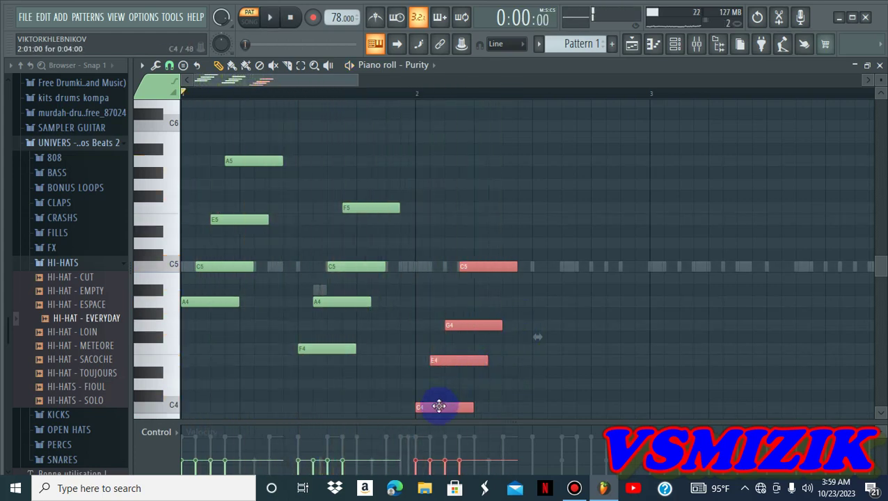
- Duplicate the C4 arpeggio to bar 2, step 9, transpose the copy to start on G4 and audition the progression
left_click_drag(439, 406, 550, 323)
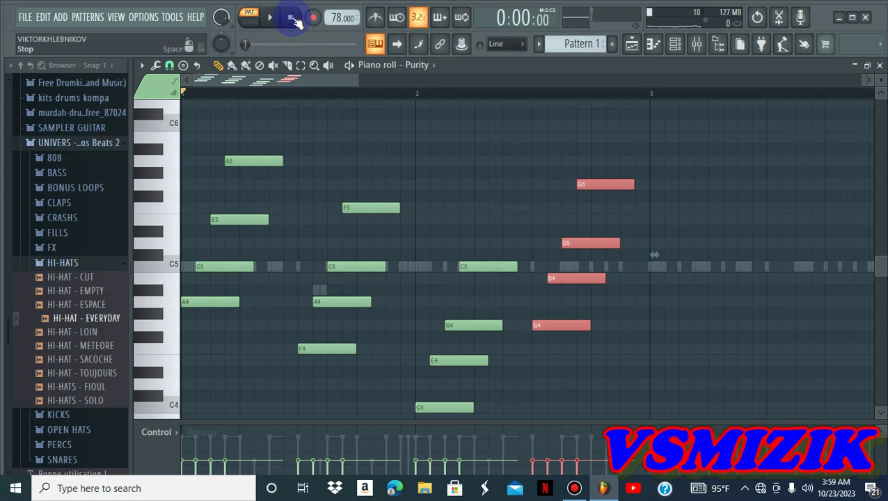
key("space")
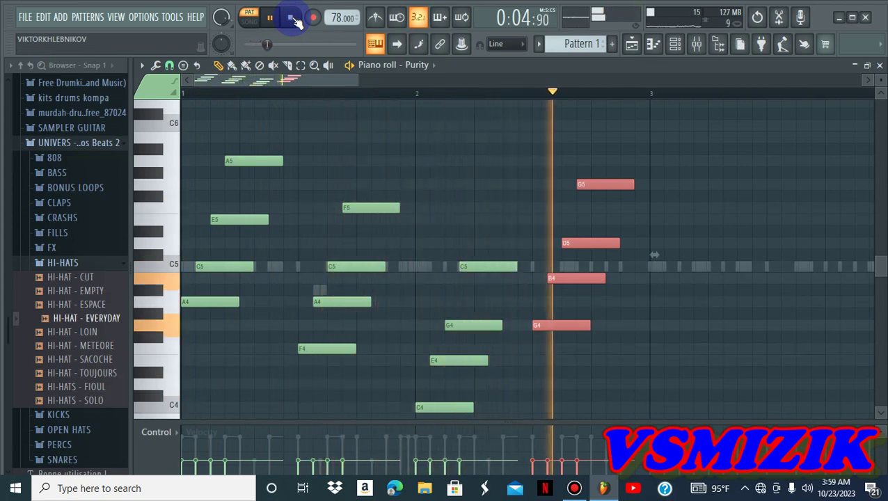
left_click(291, 18)
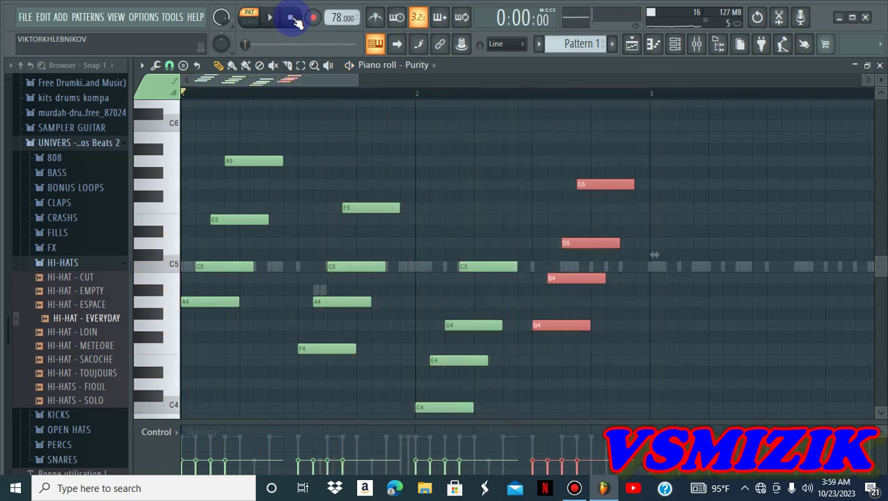
- Select all notes of the two-bar arpeggio progression and duplicate them three times to fill eight bars
left_click_drag(654, 94, 475, 93)
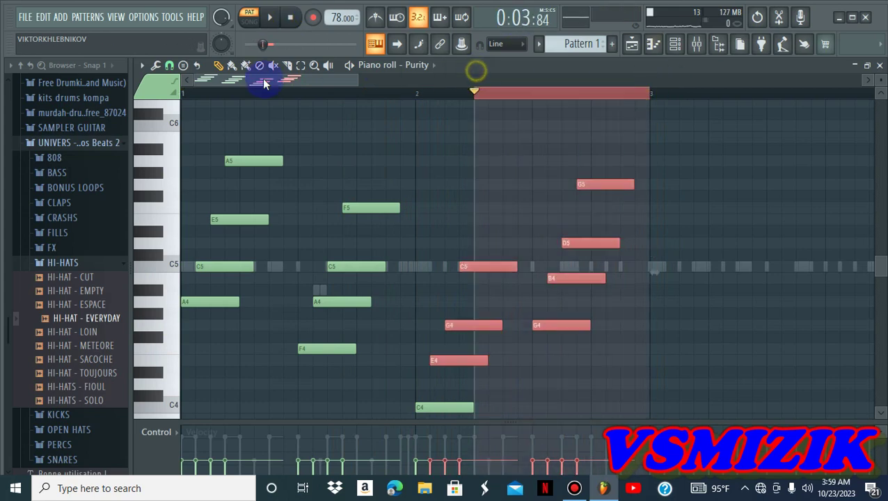
left_click(646, 95)
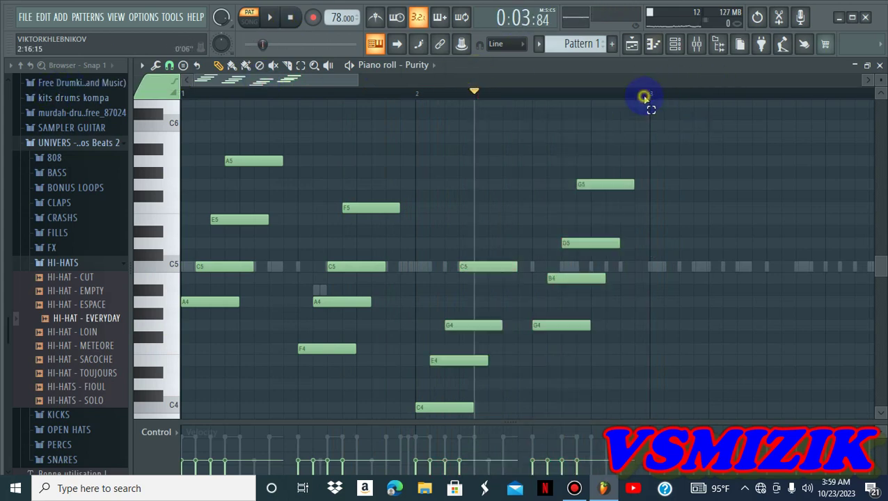
key("ctrl+a")
key("ctrl+b")
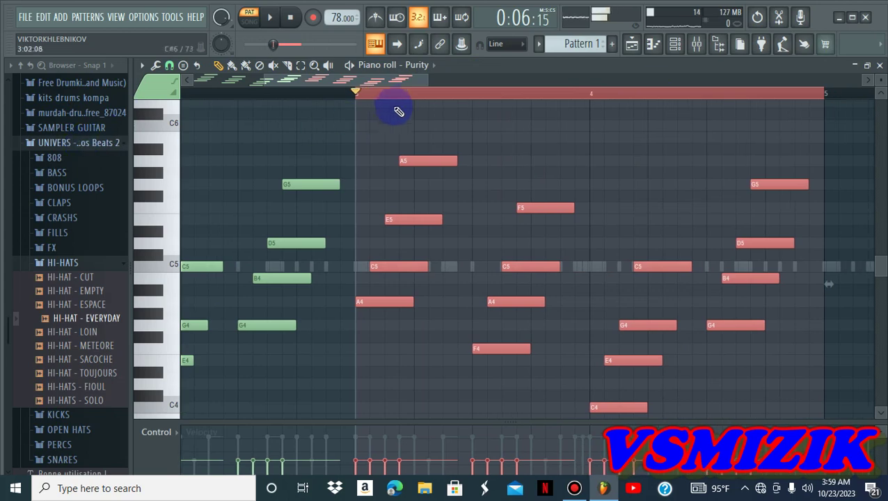
key("ctrl+b")
key("ctrl+b")
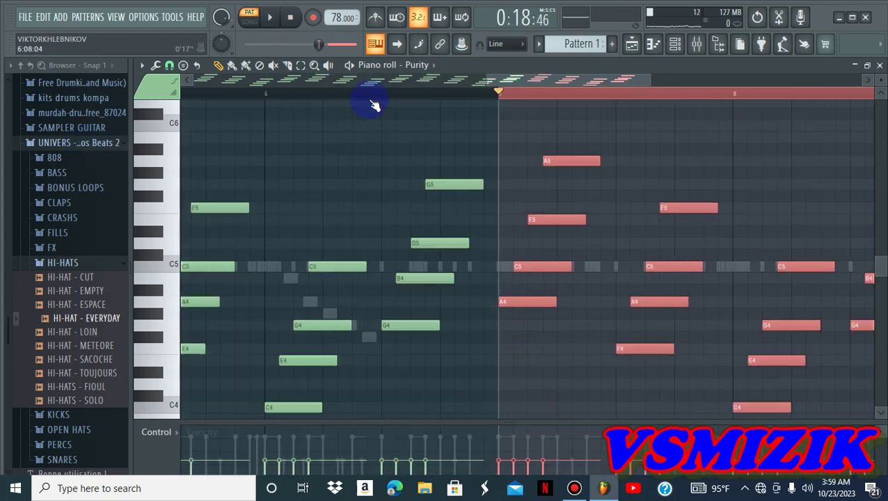
left_click(368, 91)
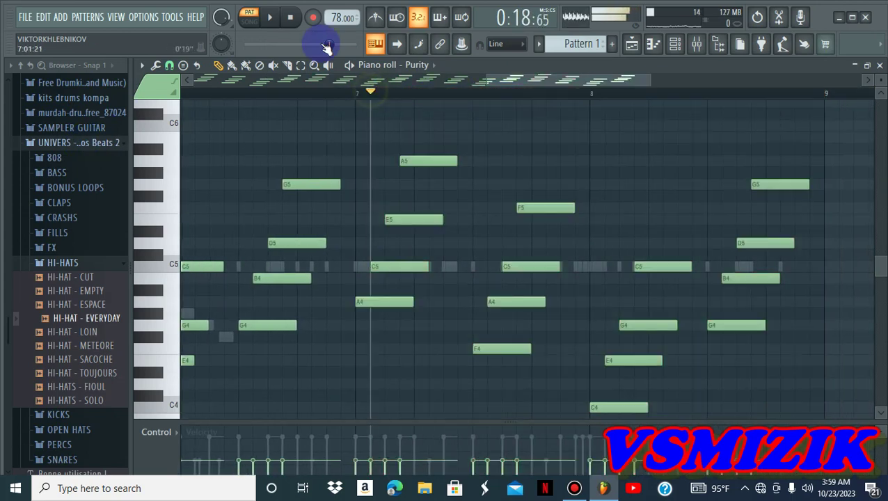
left_click(291, 17)
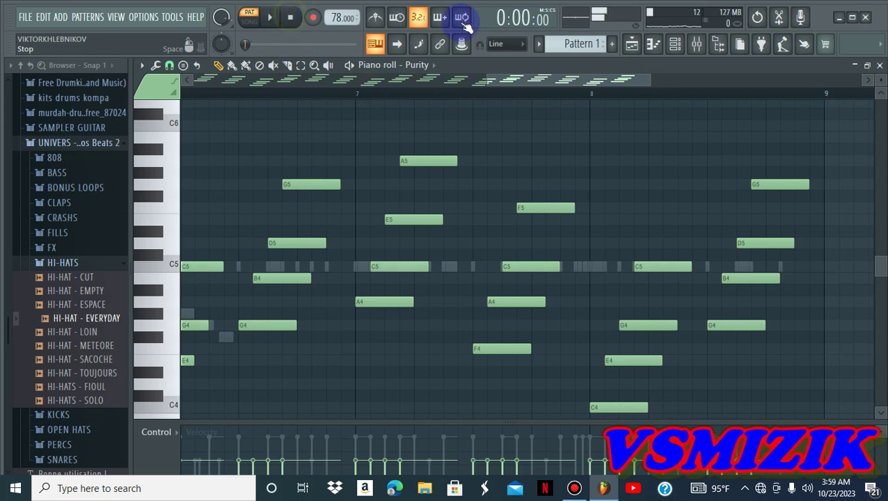
- Show the channel rack and play Pattern 1 to hear the drums together with the Purity arpeggio
left_click(675, 44)
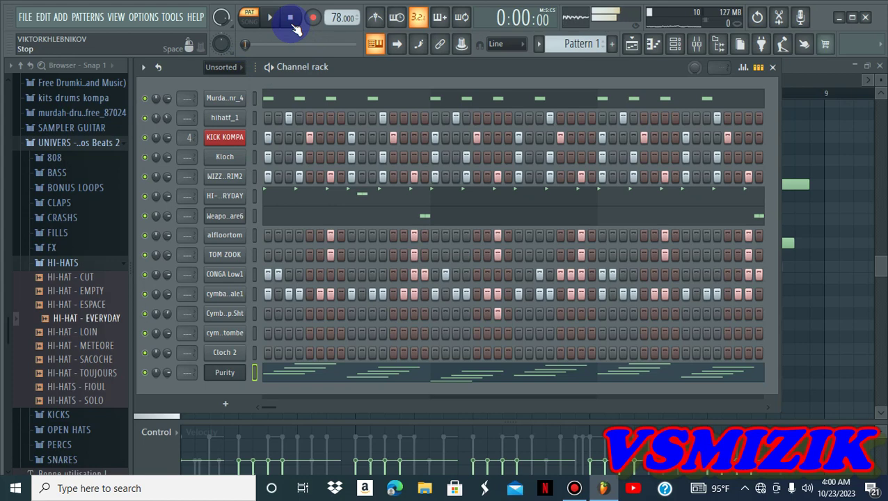
key("space")
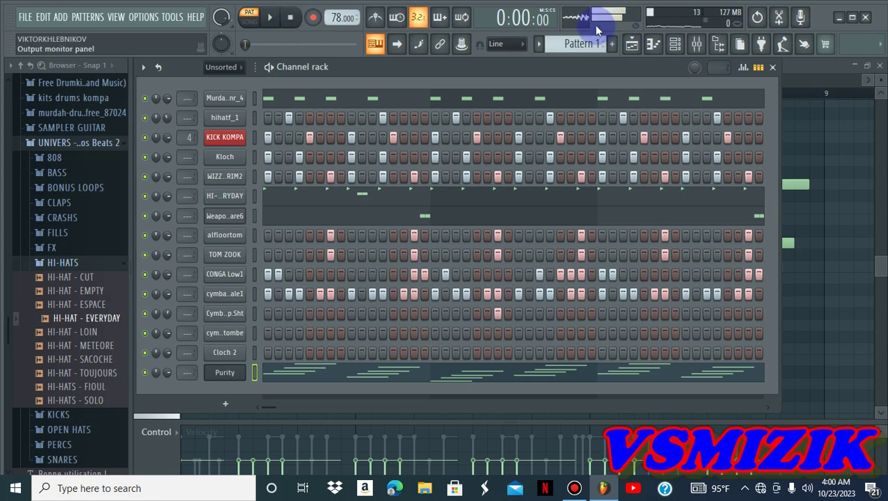
mouse_move(578, 7)
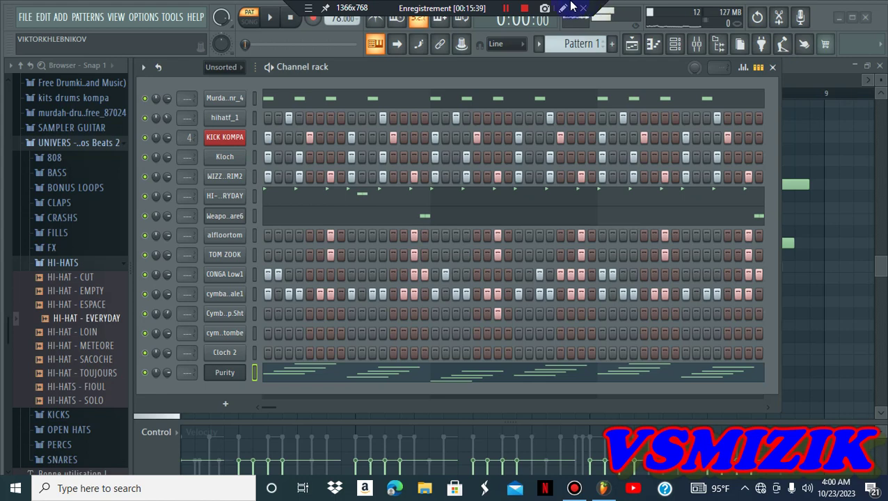
key("space")
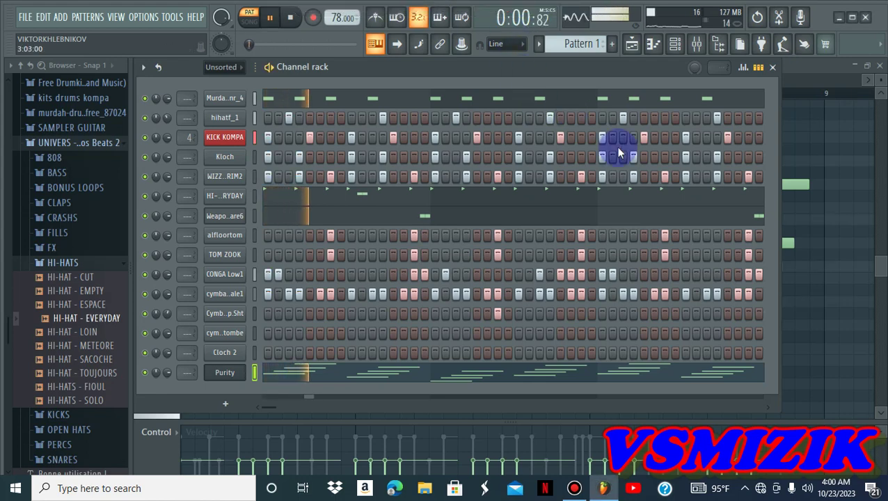